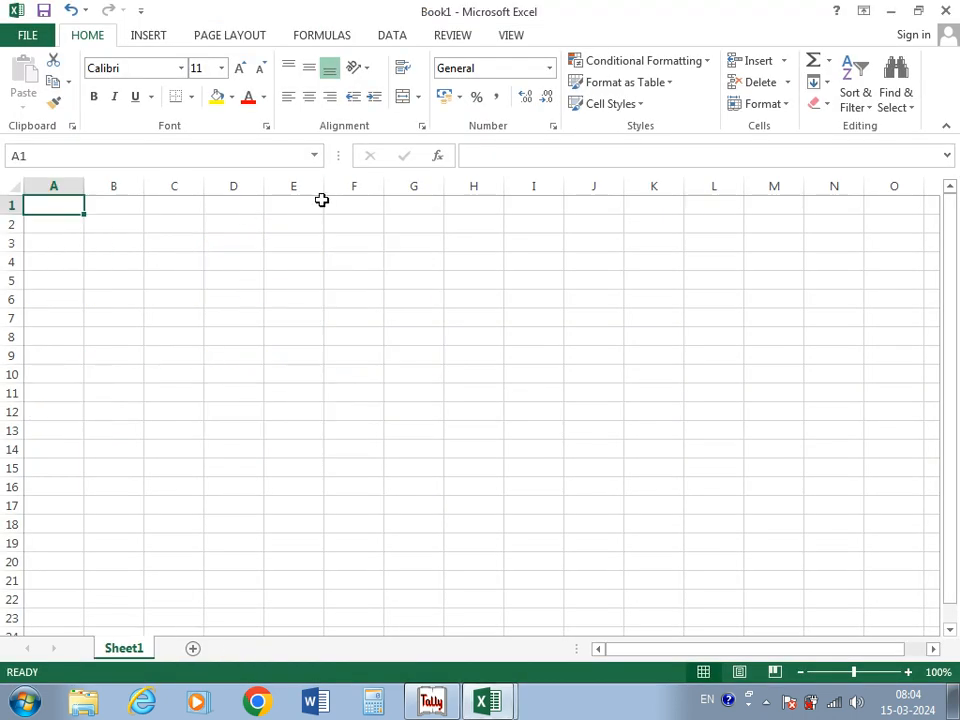
Step: Create a new workbook from the Sales Report template and look over its source data
click(152, 36)
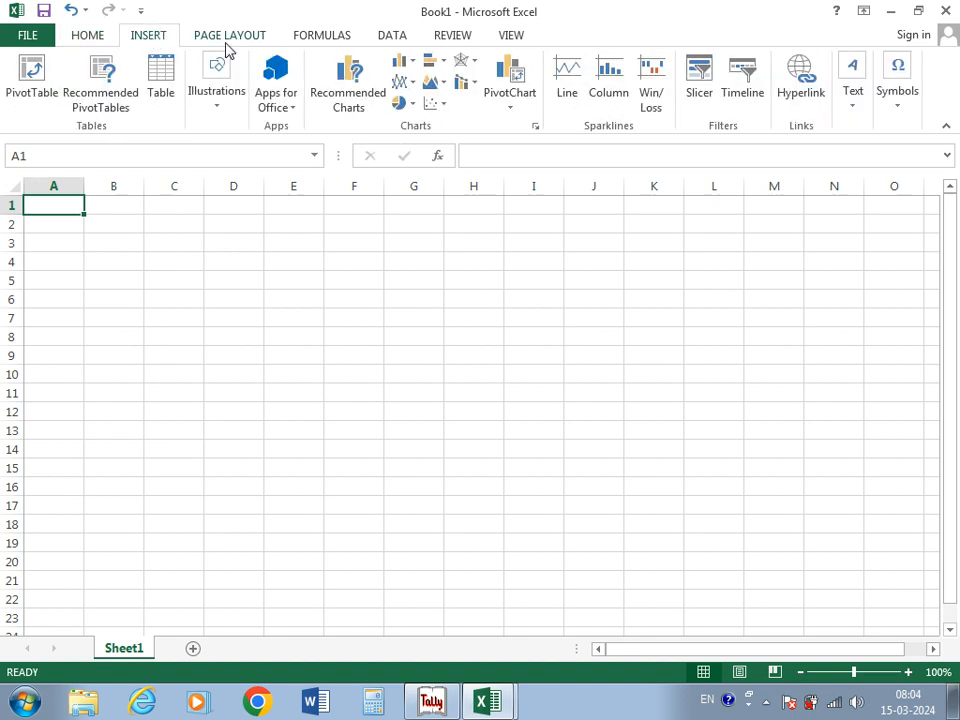
click(230, 36)
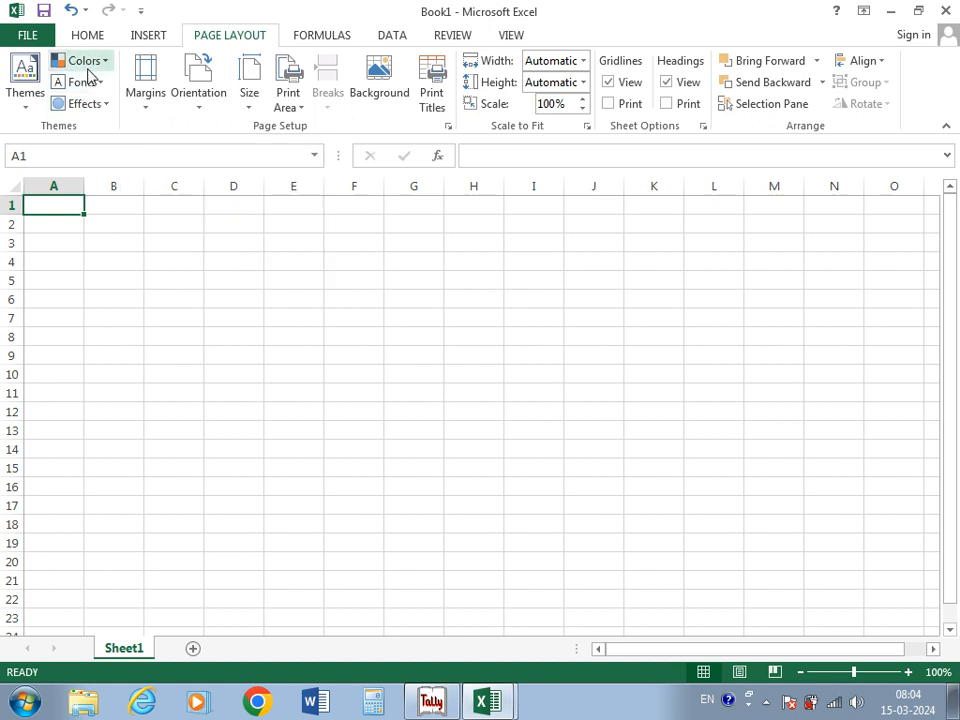
click(24, 36)
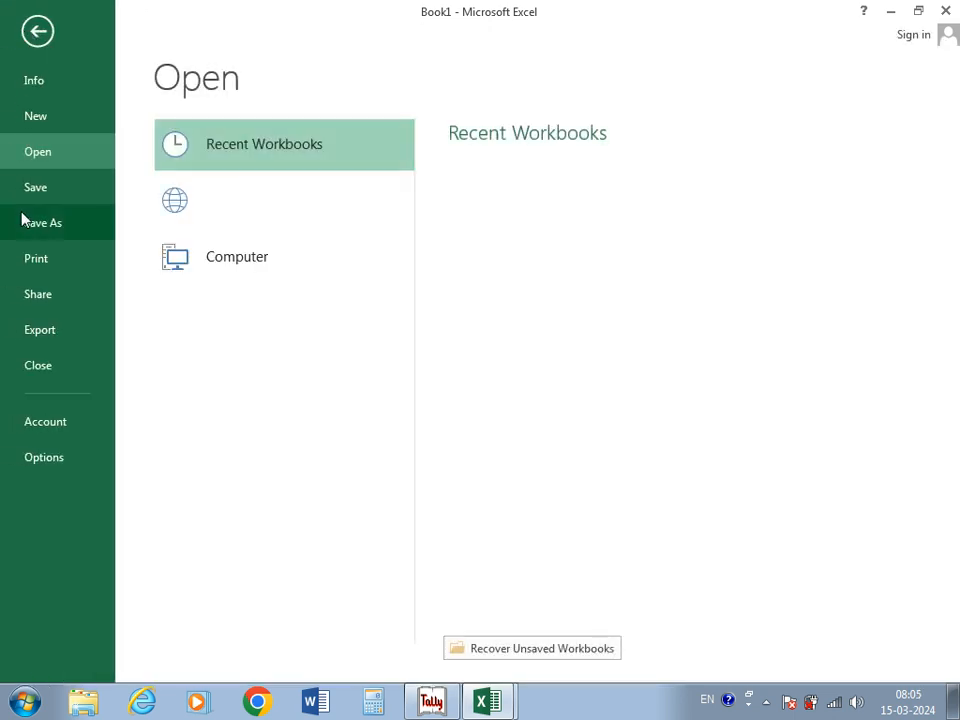
click(60, 117)
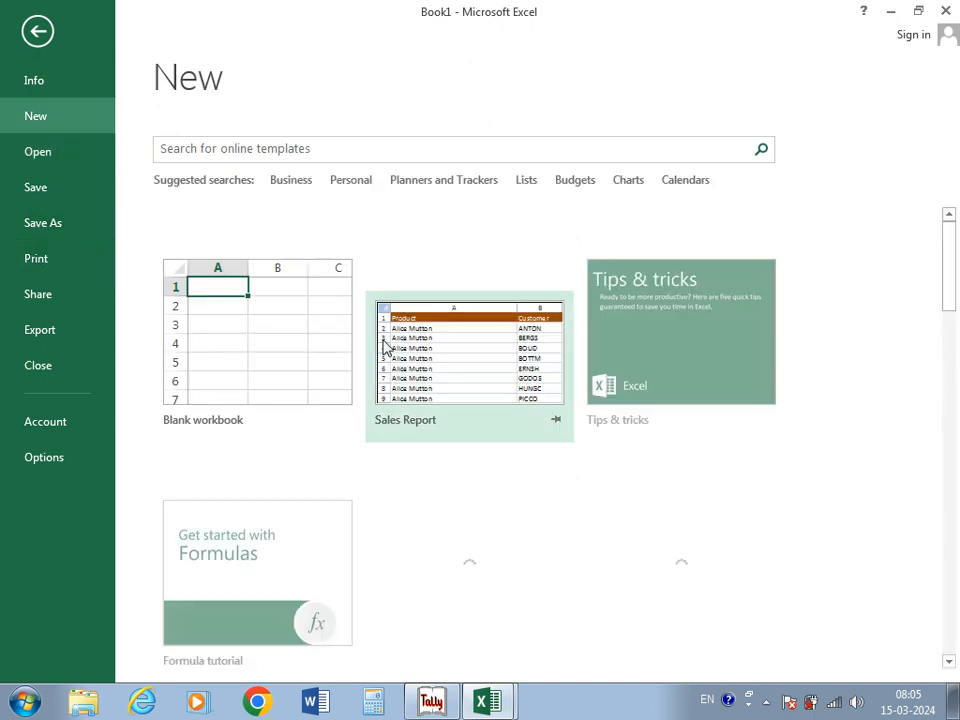
click(386, 344)
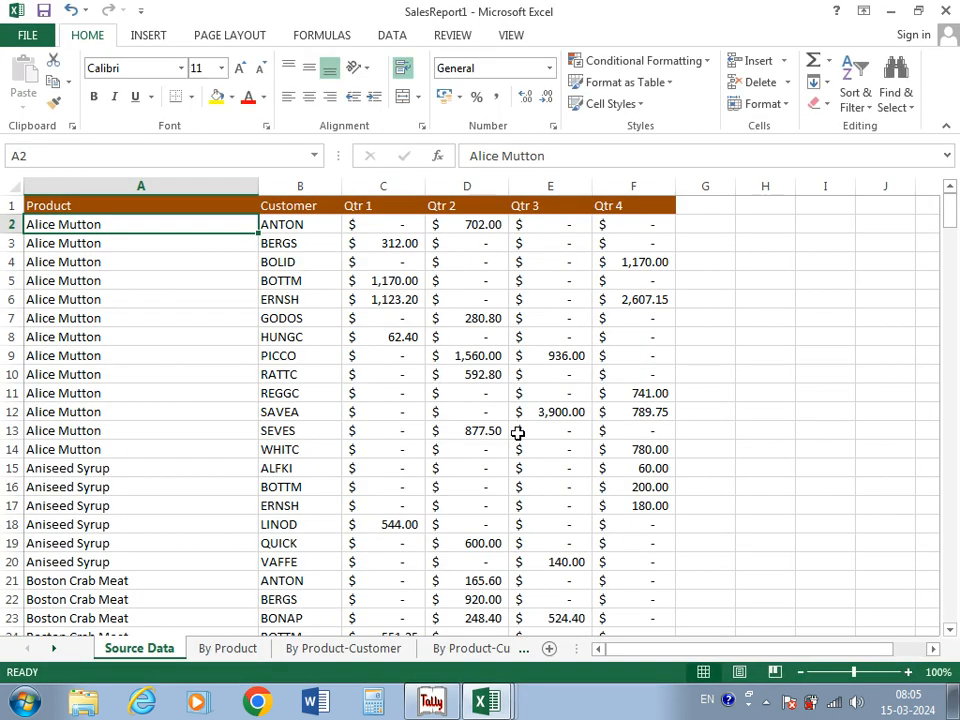
ctrl+scroll(517, 432, down, 3)
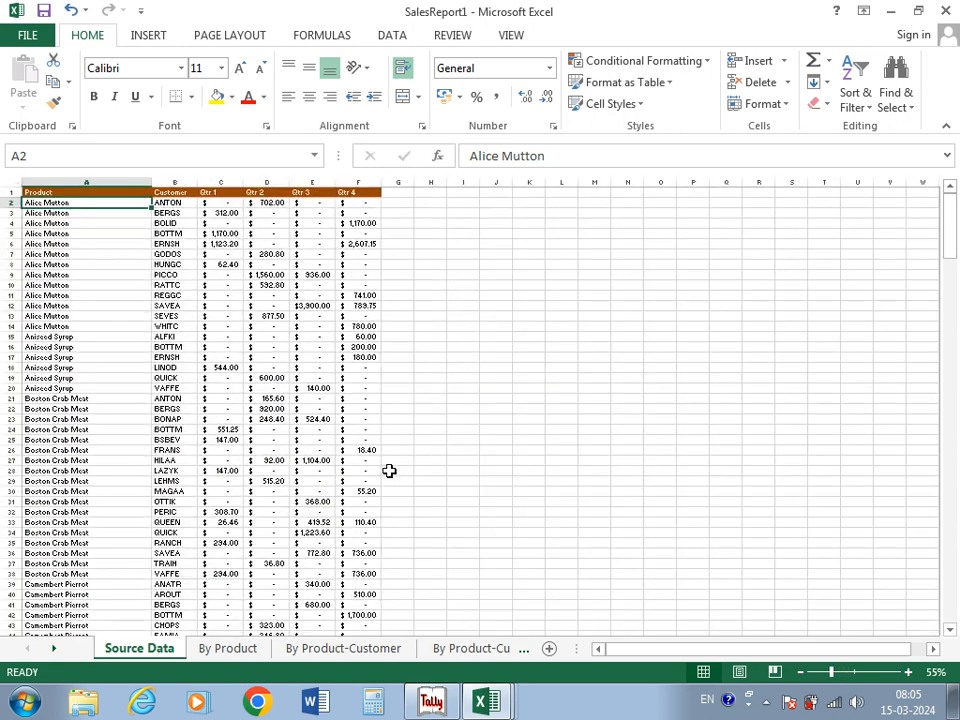
ctrl+scroll(273, 487, up, 3)
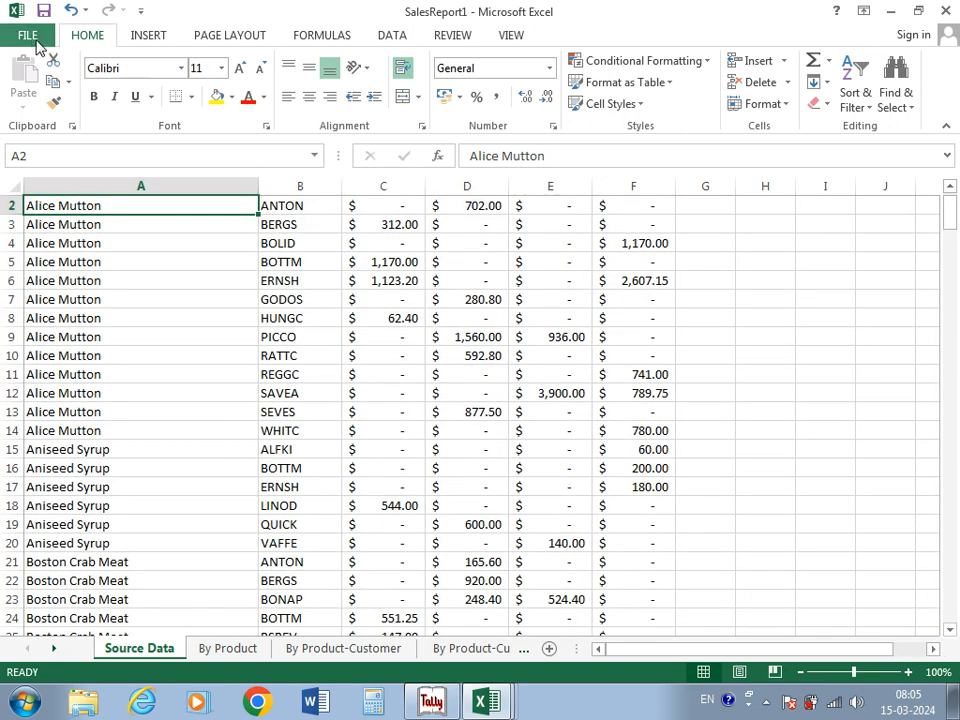
Step: Open the print preview of the Source Data sheet and examine how its columns fit across the pages
click(30, 36)
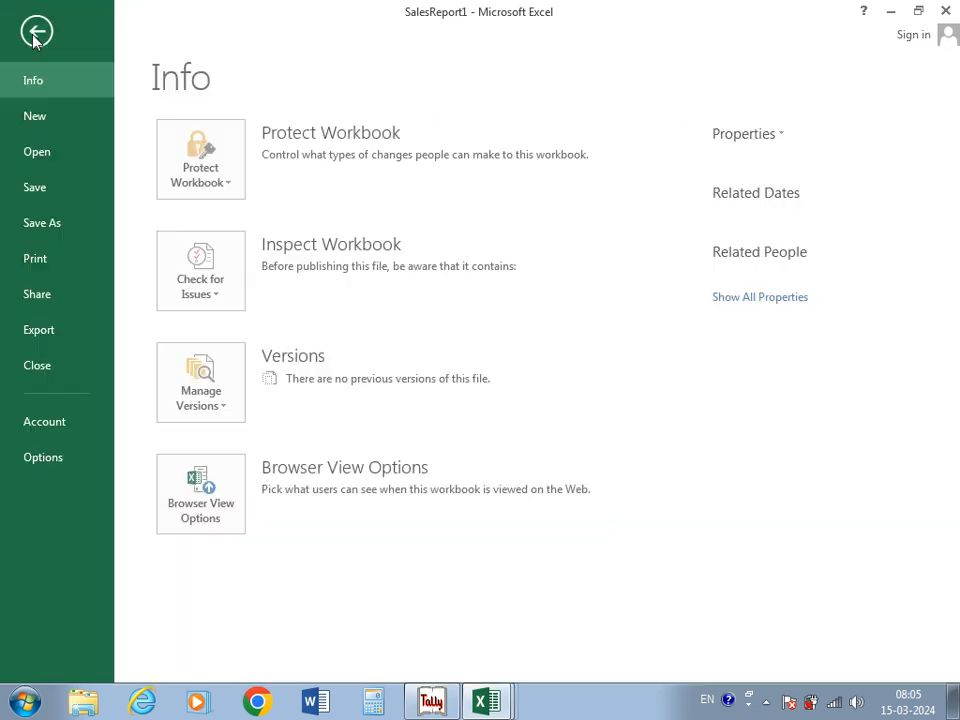
click(45, 260)
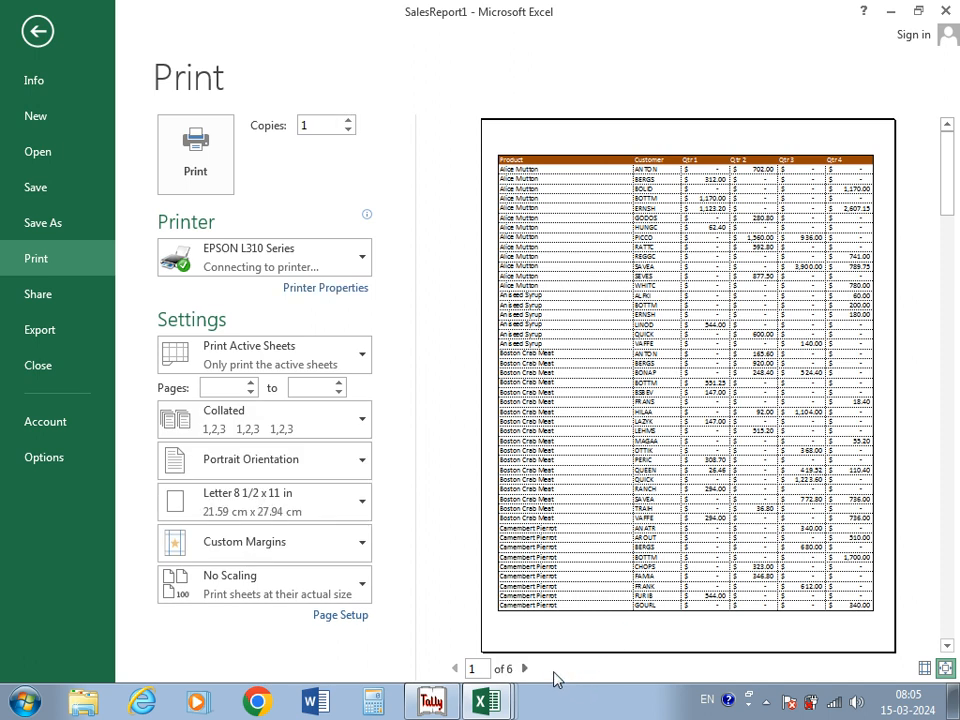
click(525, 669)
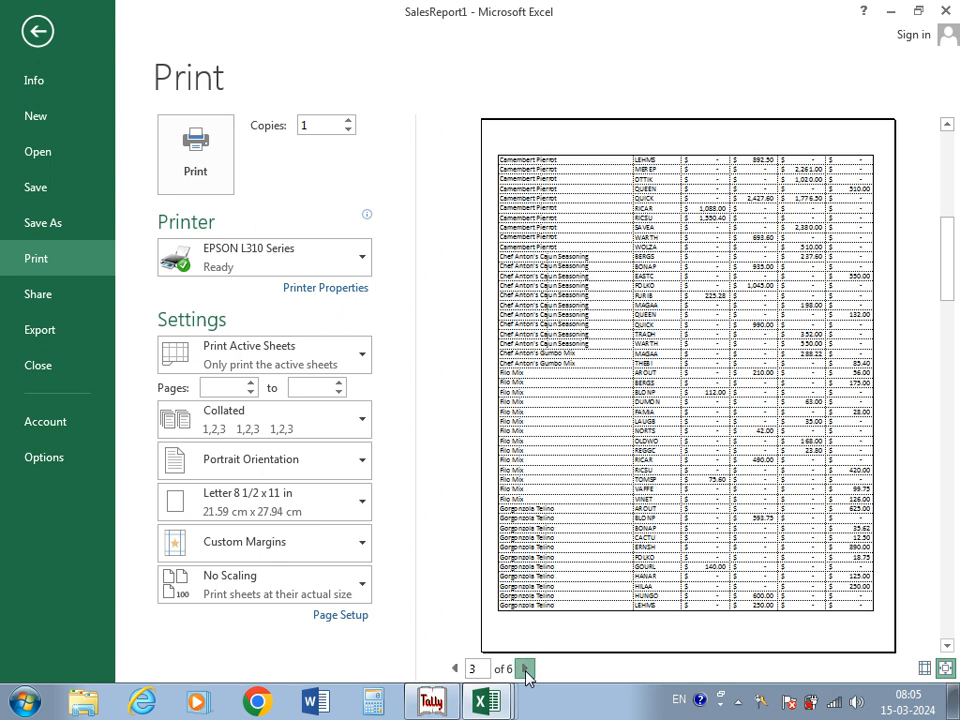
click(526, 672)
click(525, 670)
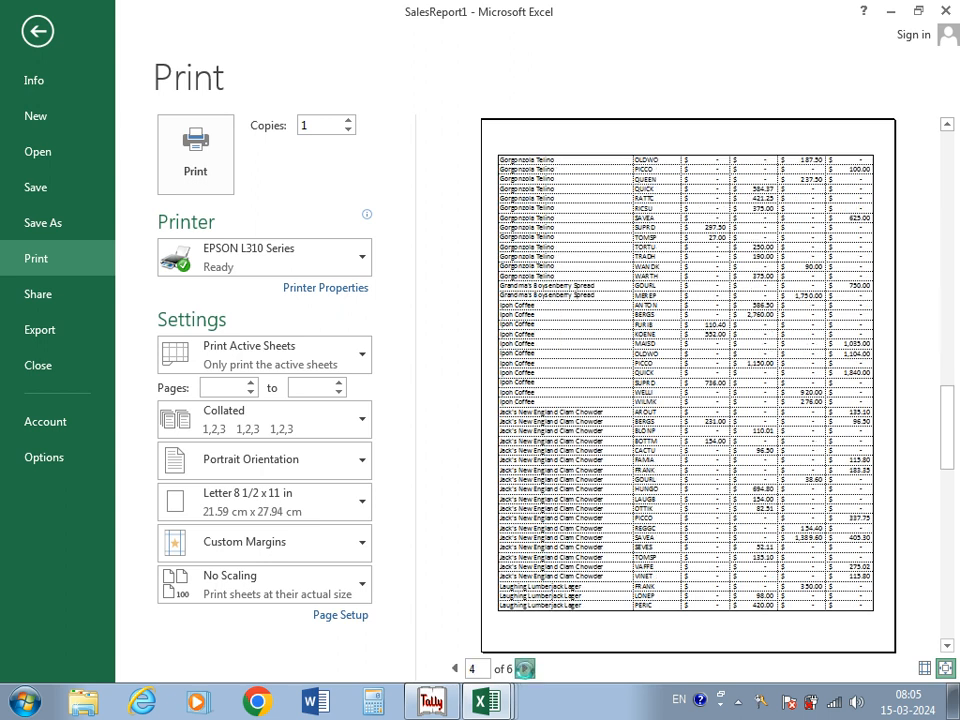
click(525, 670)
click(525, 669)
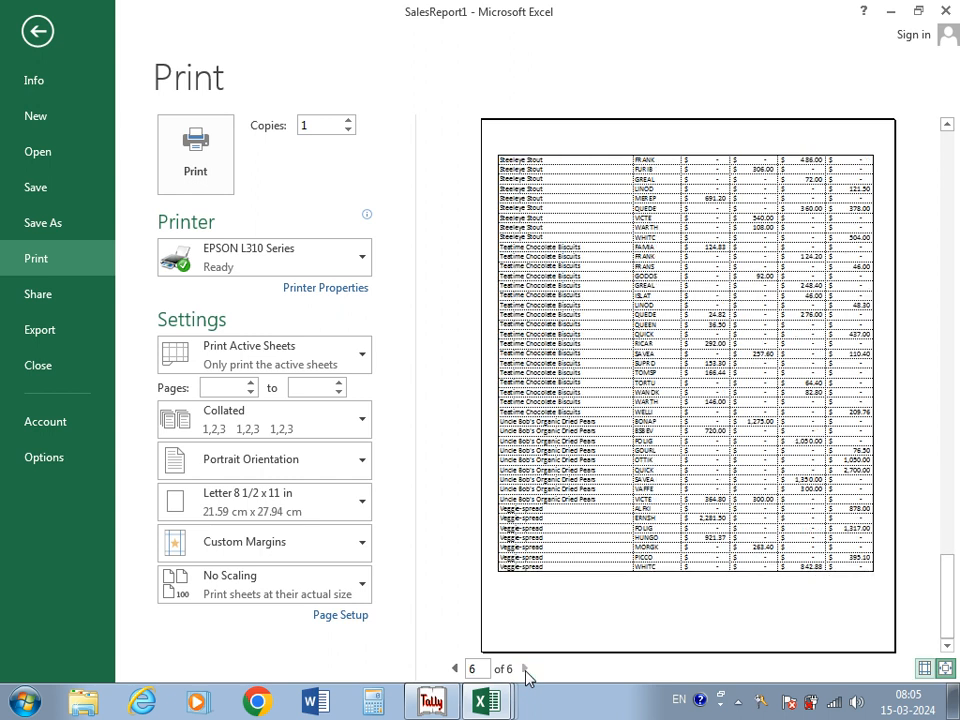
click(454, 669)
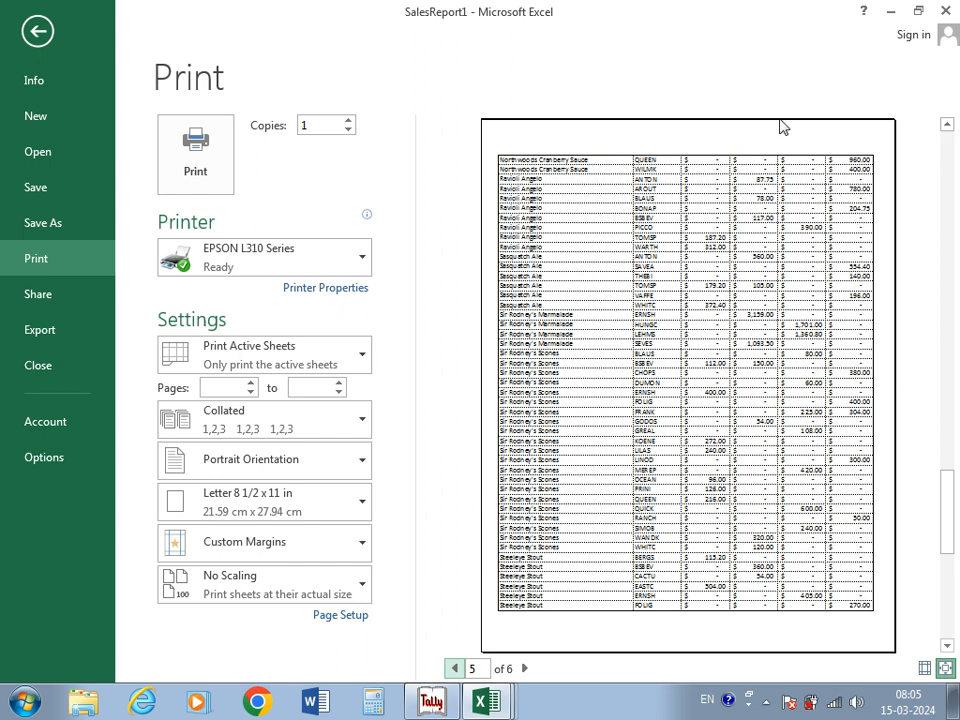
click(38, 31)
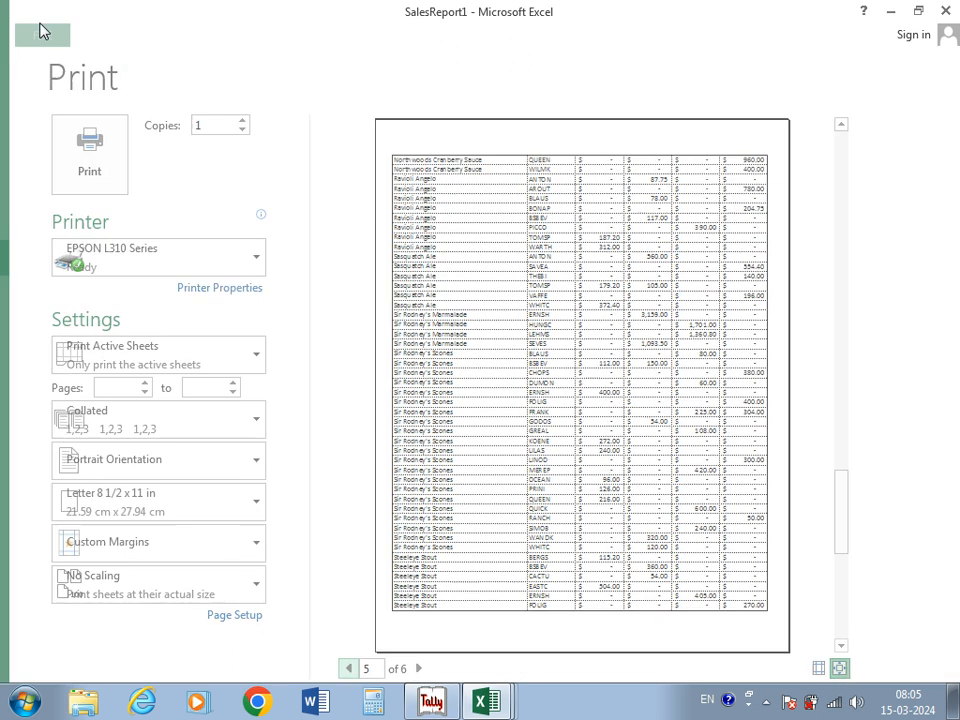
Step: Apply the Normal margins preset to the Source Data sheet and open its print preview
click(205, 37)
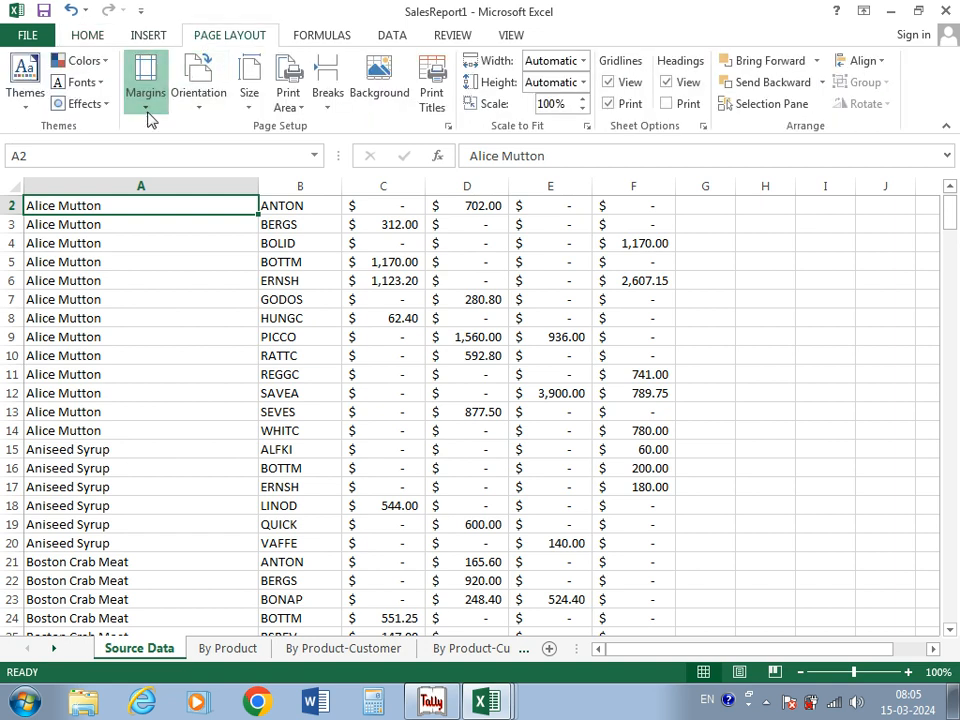
click(28, 35)
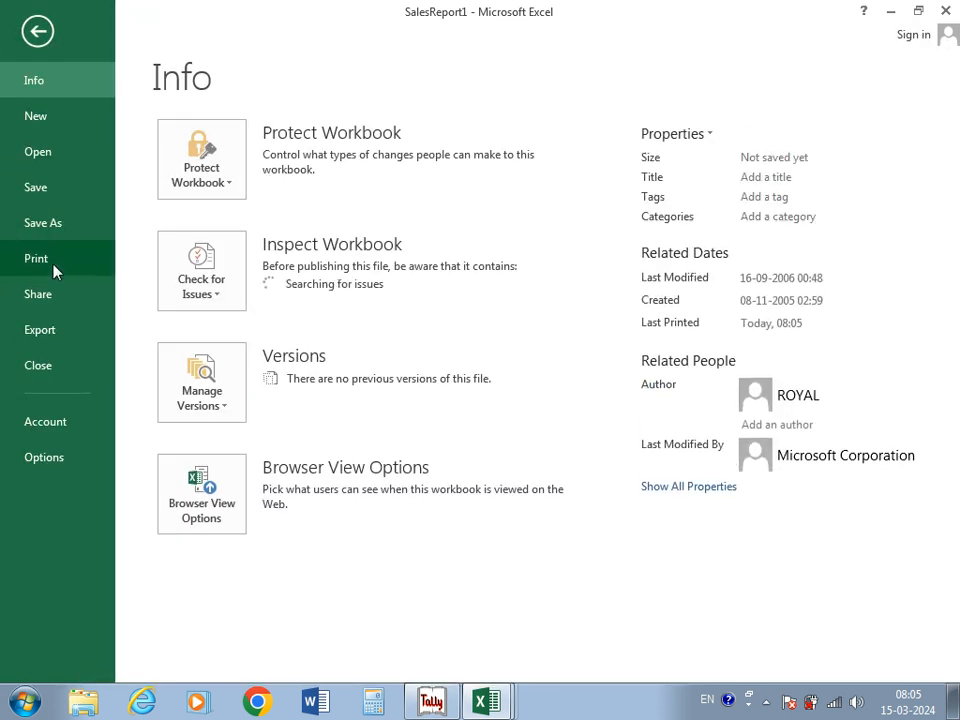
click(52, 264)
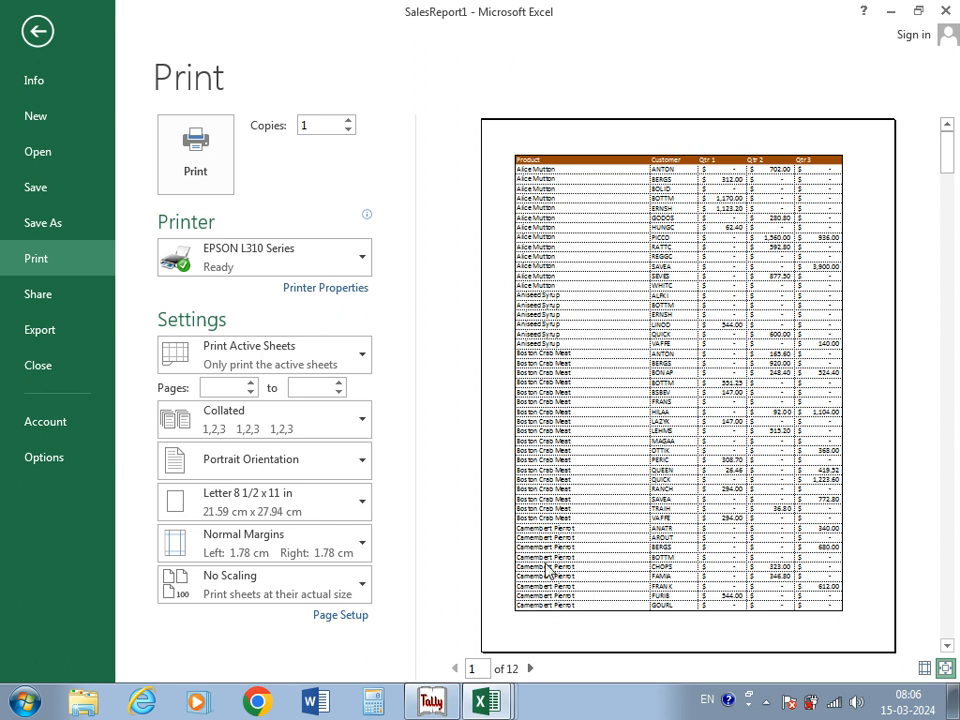
Step: Page through the print preview to examine how the quarter columns are divided between pages with Normal margins
click(531, 669)
click(531, 669)
click(531, 669)
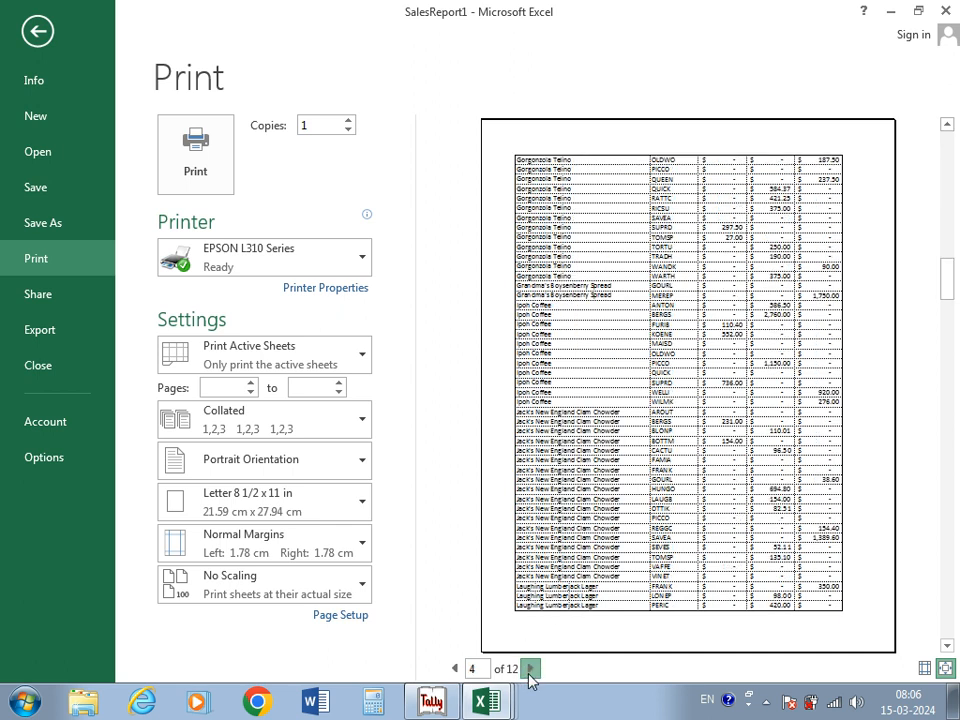
click(531, 669)
click(531, 669)
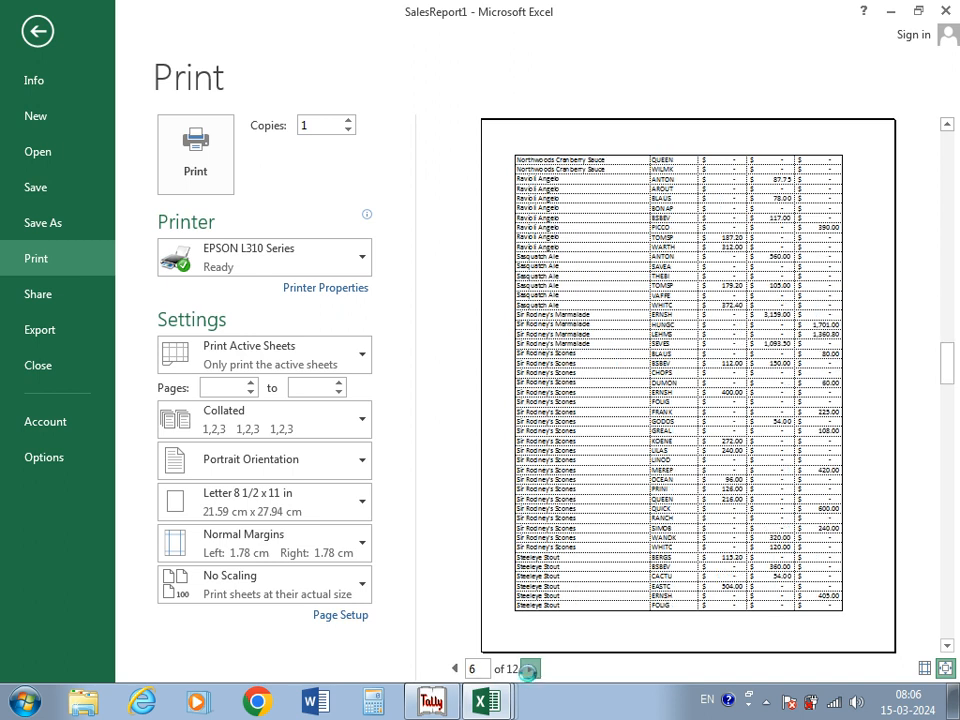
click(531, 669)
click(531, 669)
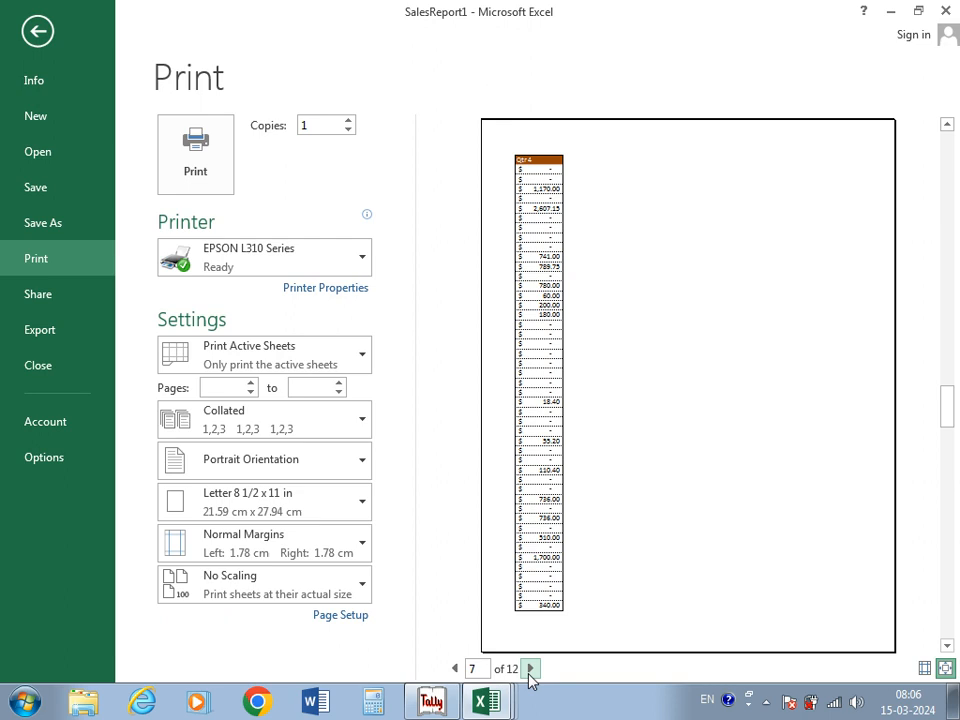
click(25, 20)
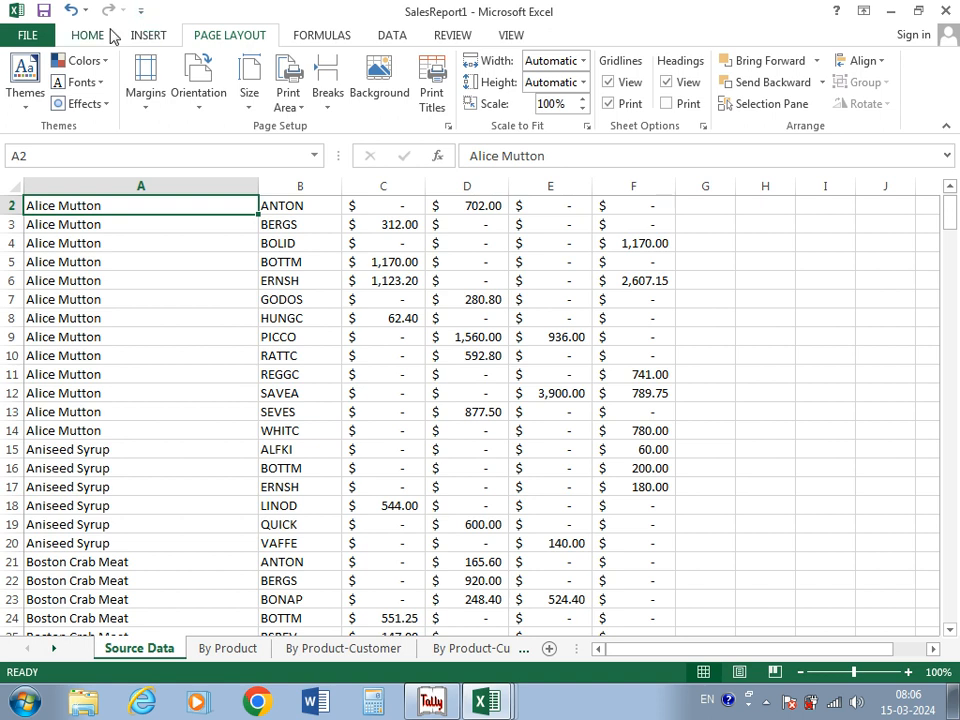
Step: Apply the Wide margins preset to the Source Data sheet and check its print preview
click(143, 117)
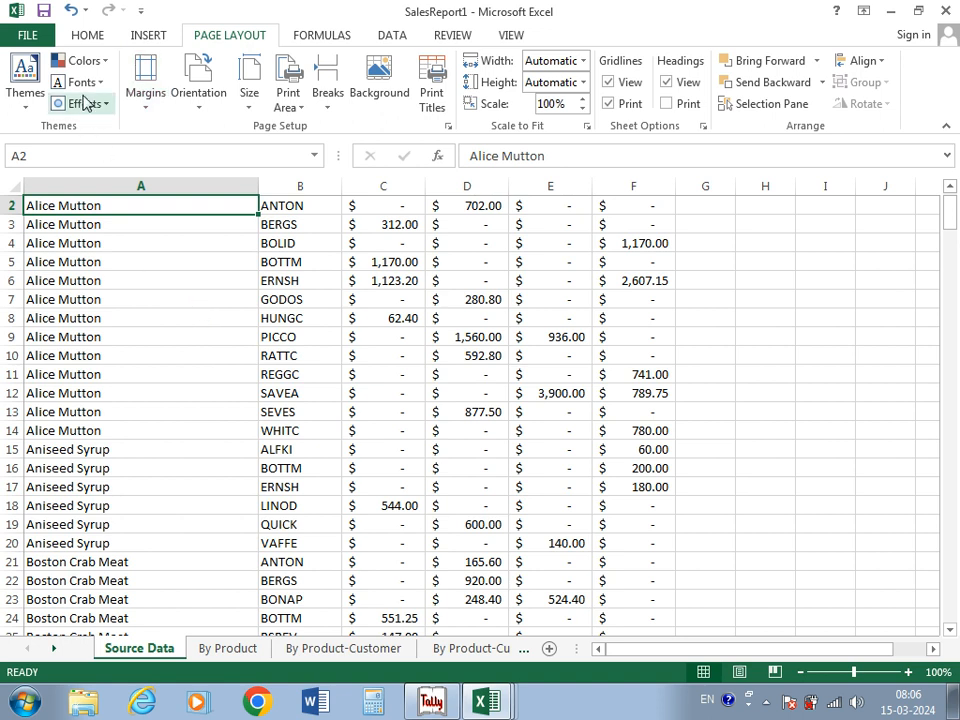
click(28, 32)
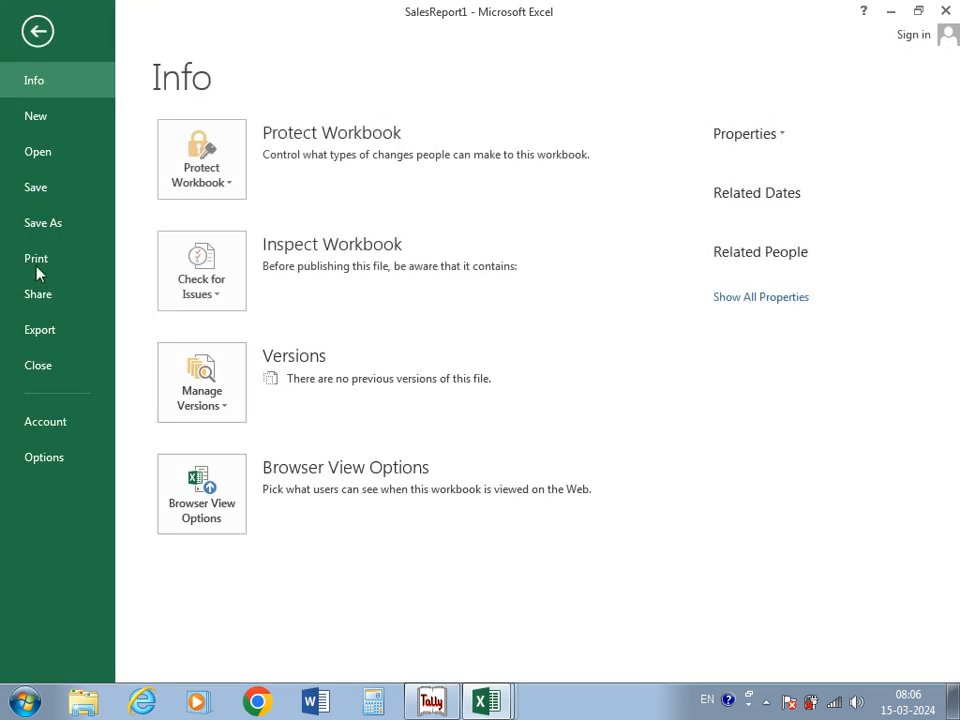
click(36, 262)
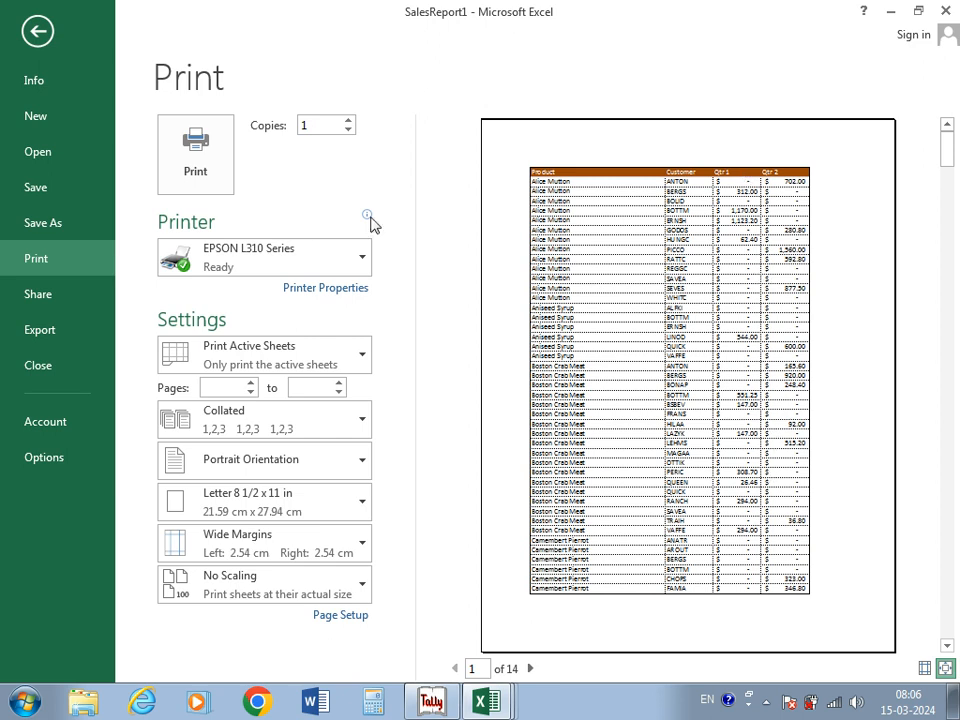
click(35, 32)
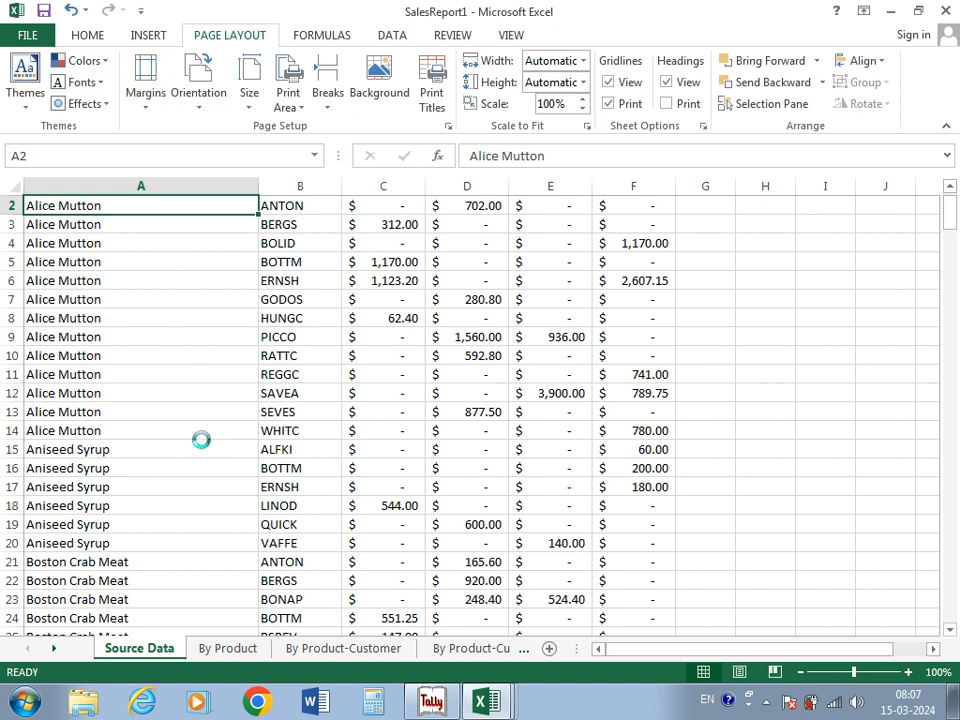
Step: Set custom top, bottom, left and right page margins of 0.5 cm and check the print preview
drag(721, 287, 568, 288)
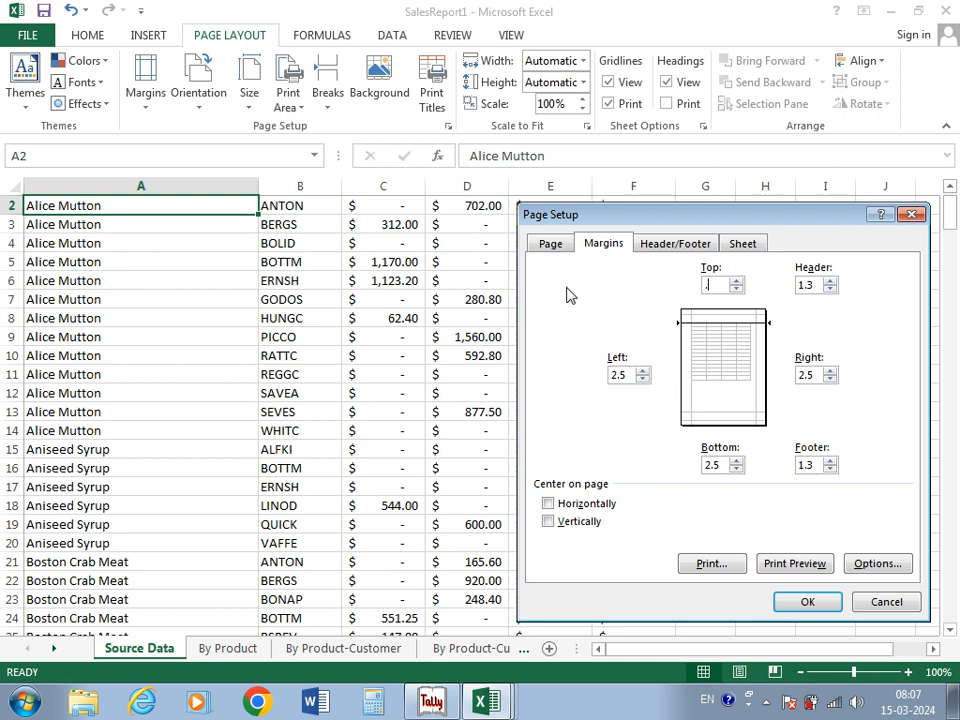
text(.5)
key(Tab)
key(Tab)
text(.)
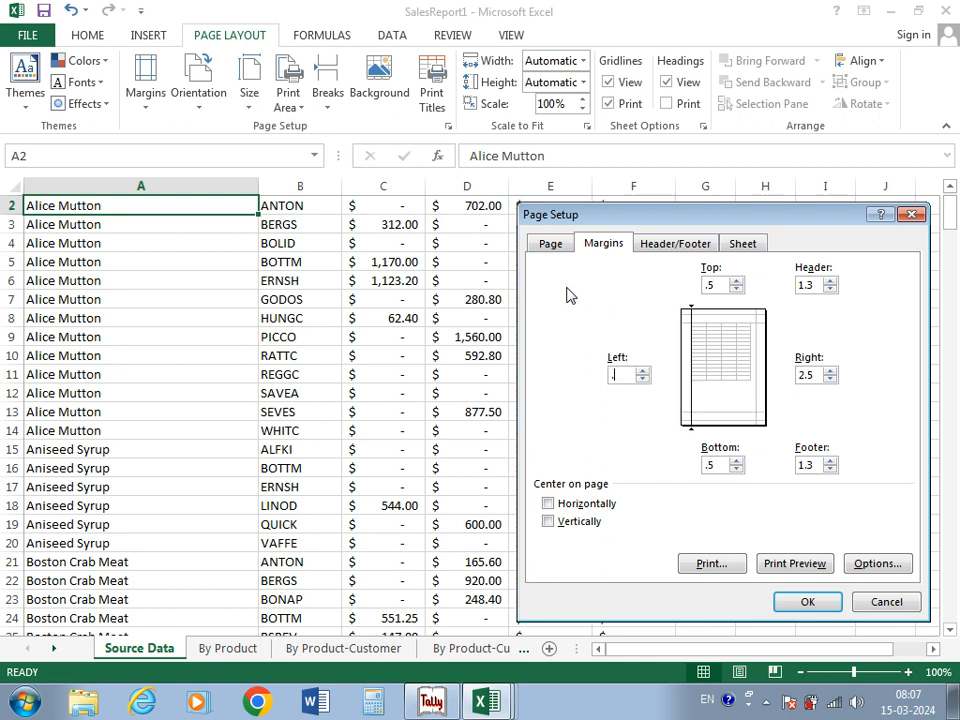
text(5)
key(Tab)
key(Tab)
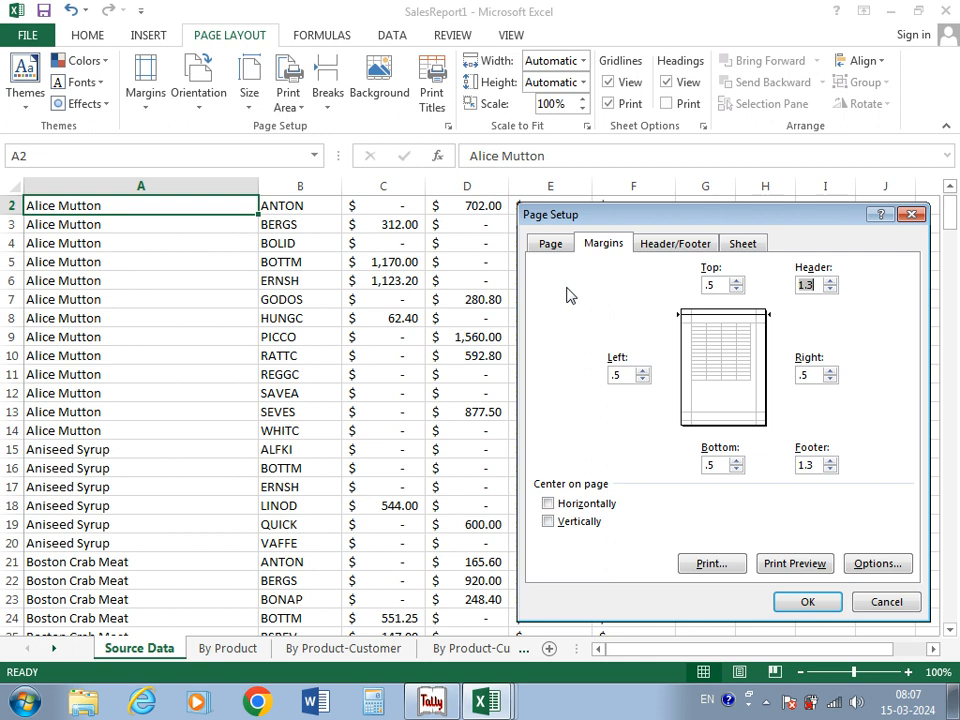
key(Tab)
key(Return)
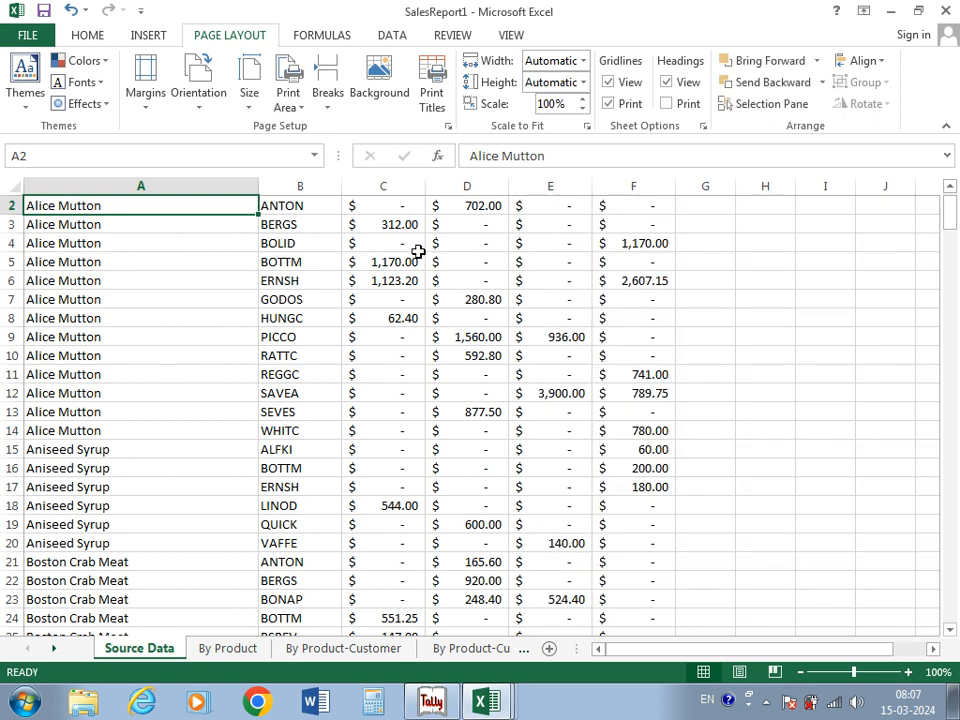
click(26, 37)
click(30, 259)
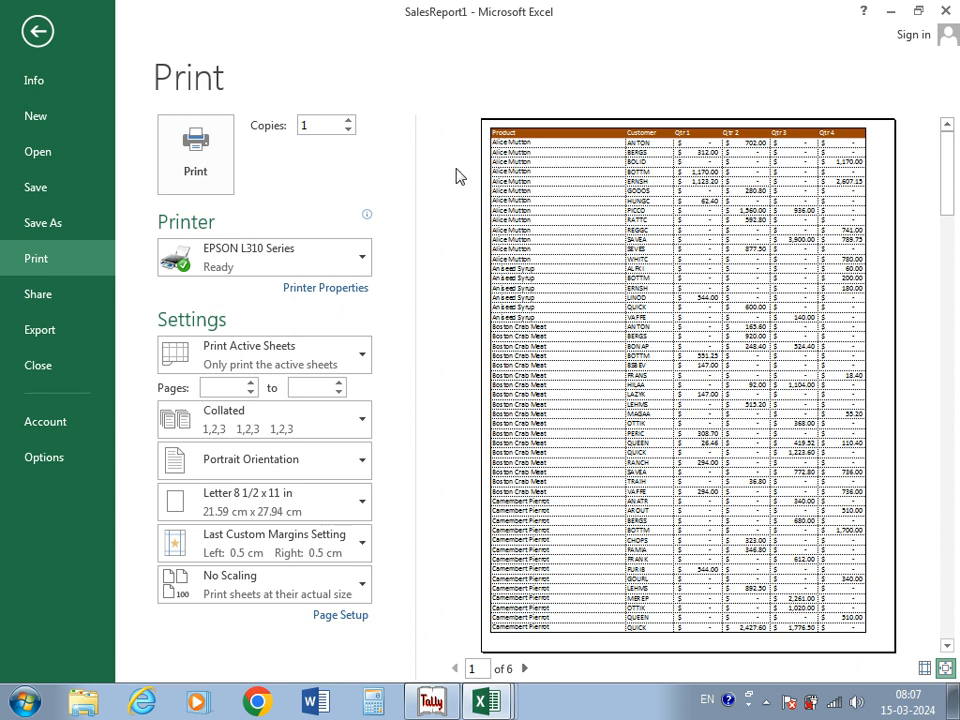
click(24, 34)
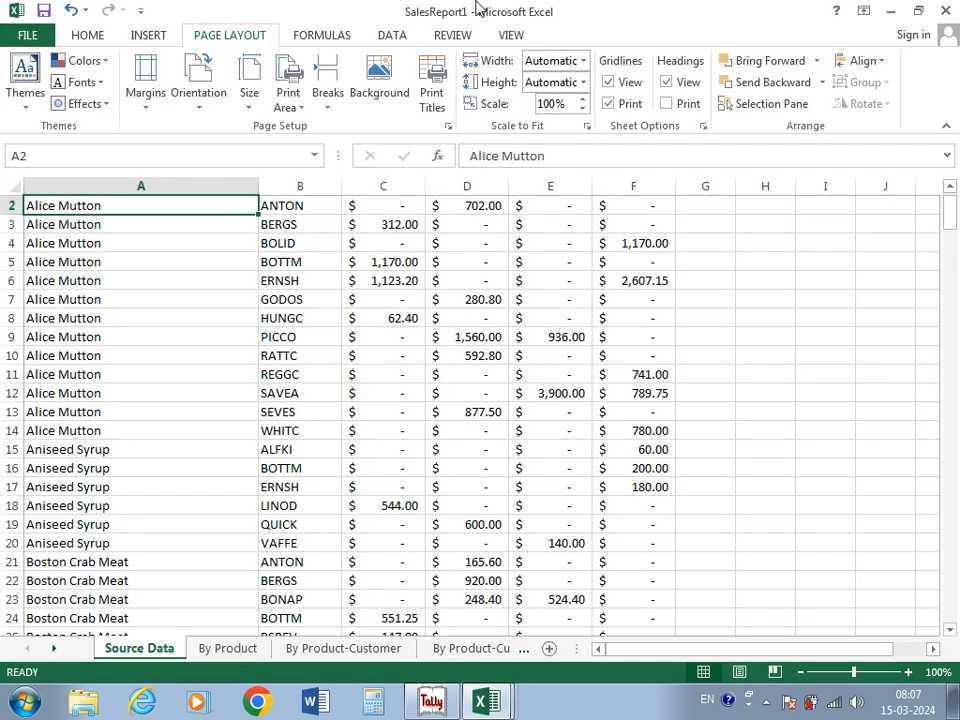
Step: Set the custom left page margin to 1 cm and check the print preview
click(147, 107)
click(210, 435)
click(648, 372)
click(788, 566)
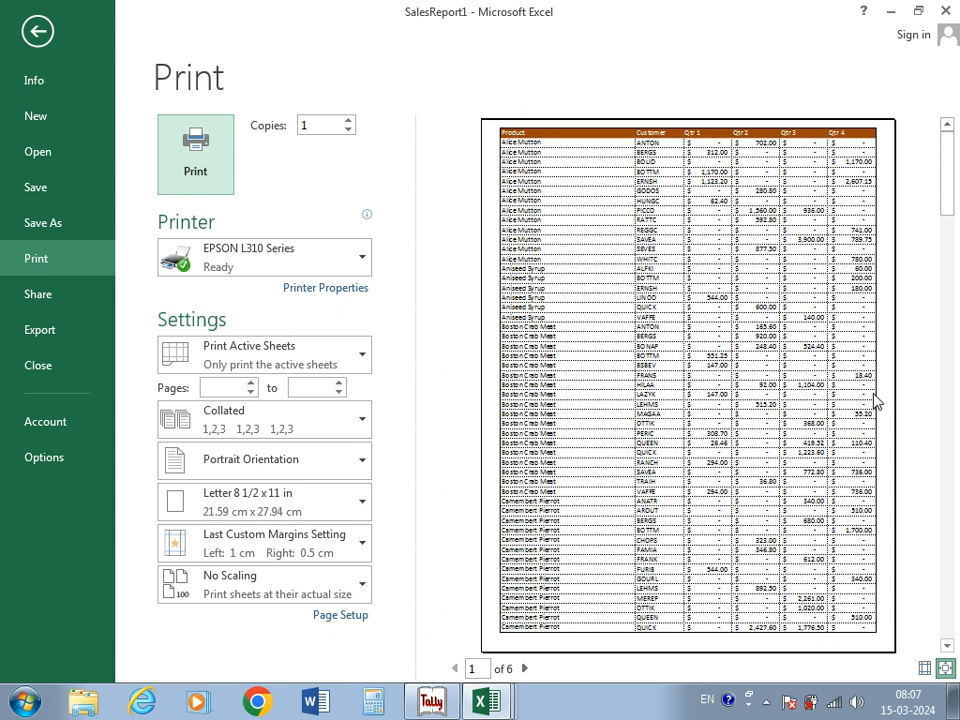
click(30, 34)
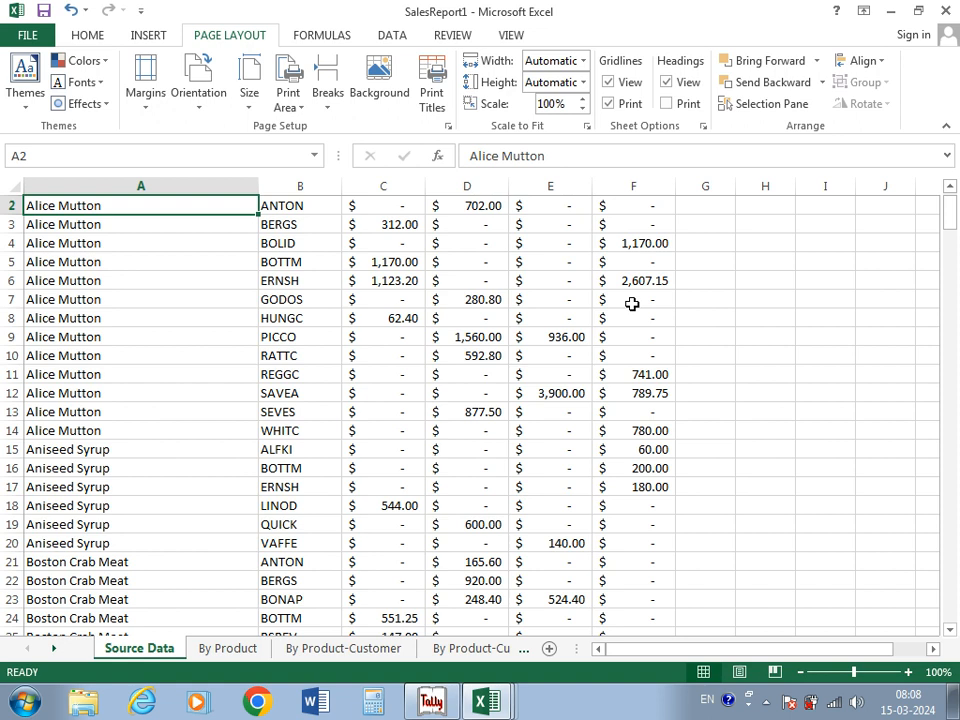
Step: Change the page orientation of the Source Data sheet to Landscape
click(199, 117)
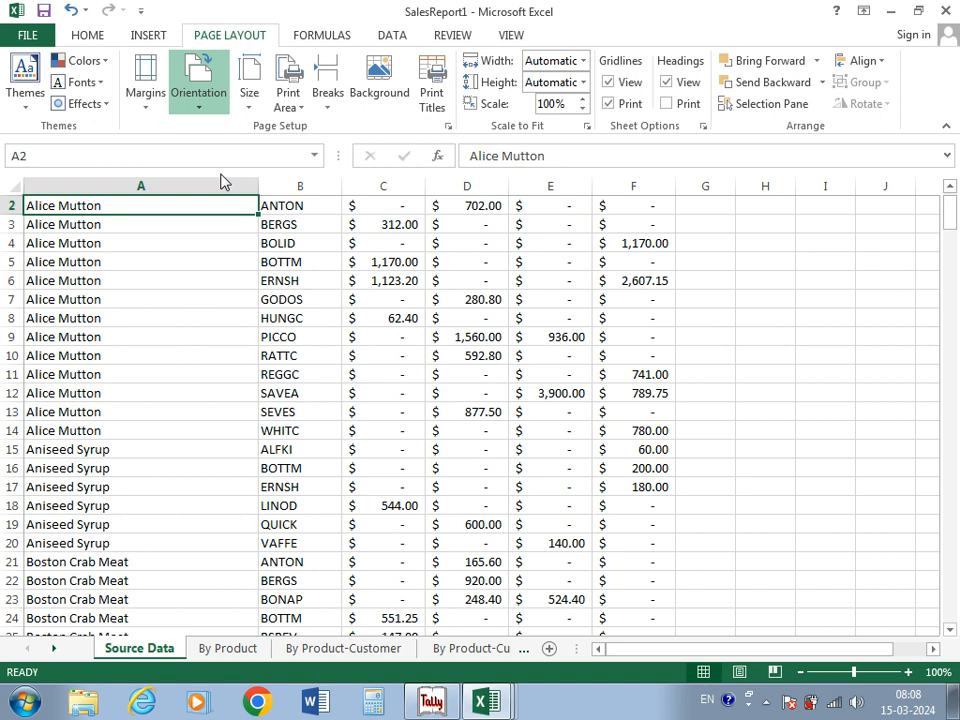
click(221, 174)
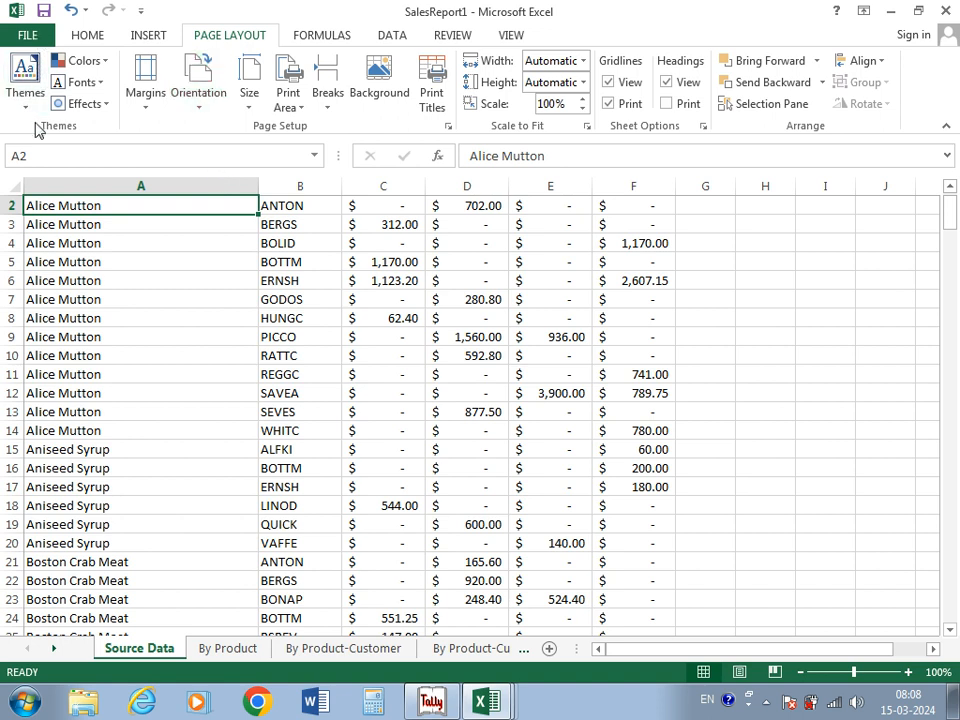
Step: Check the print preview of the Source Data sheet in Landscape orientation through its page setup
click(28, 35)
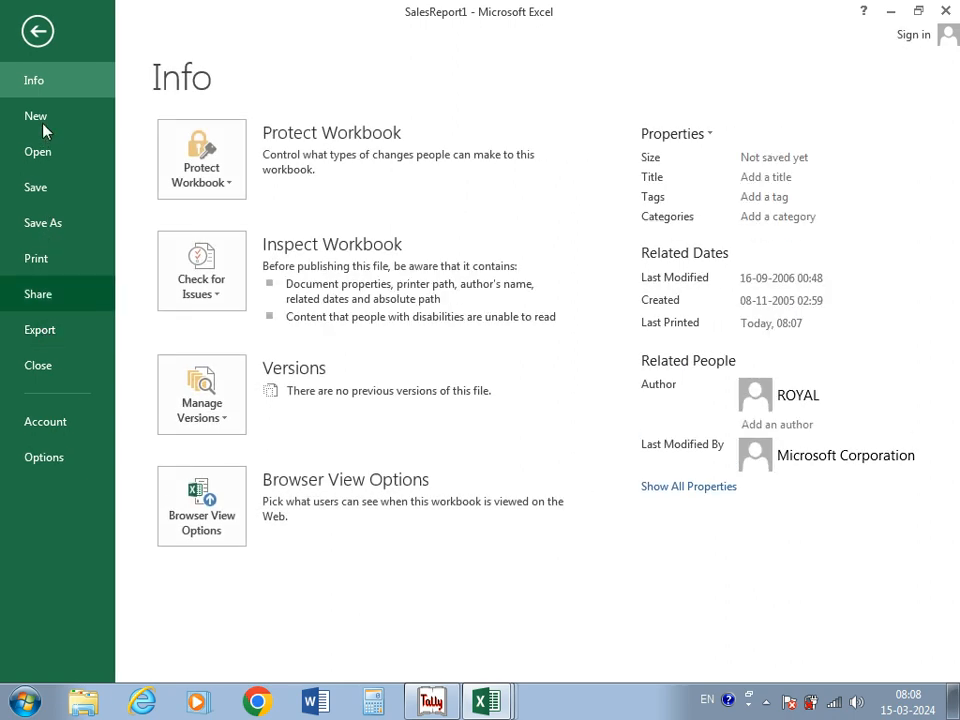
click(40, 33)
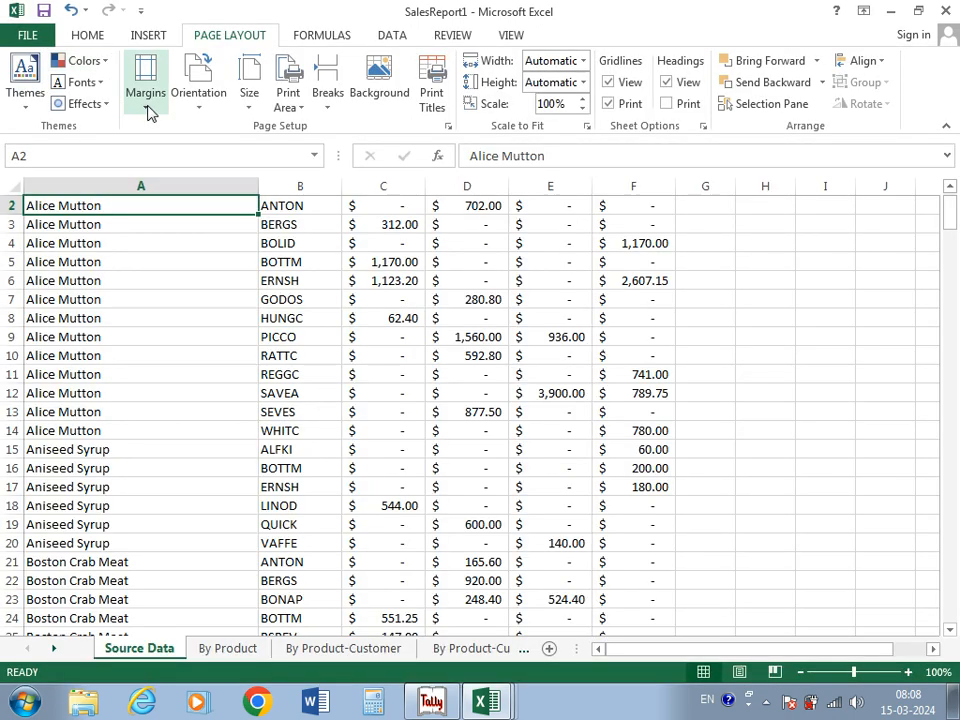
click(448, 126)
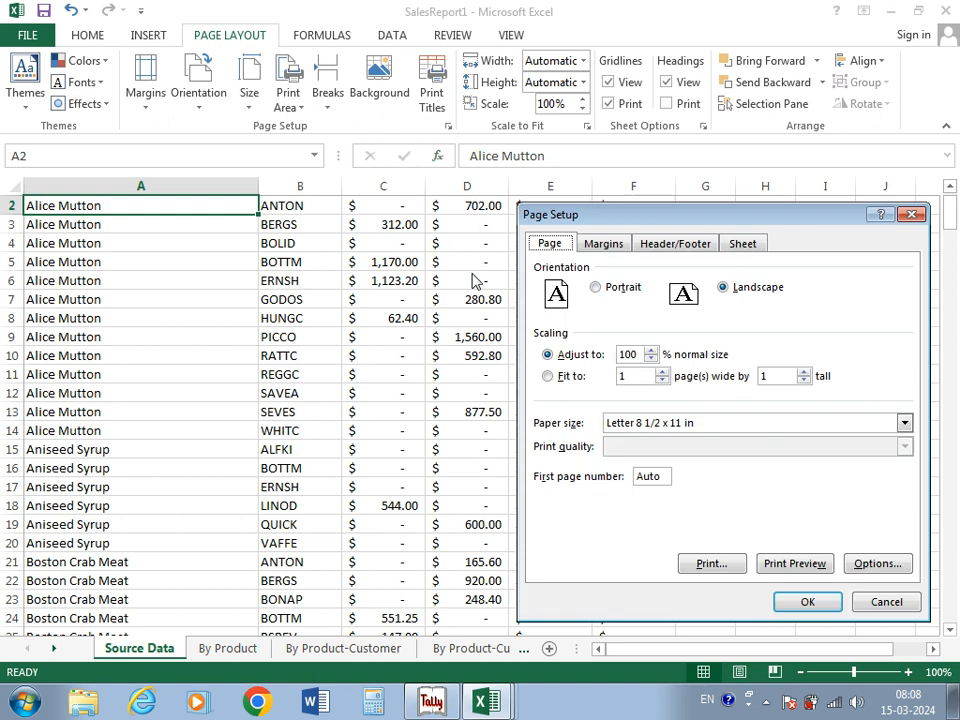
click(795, 565)
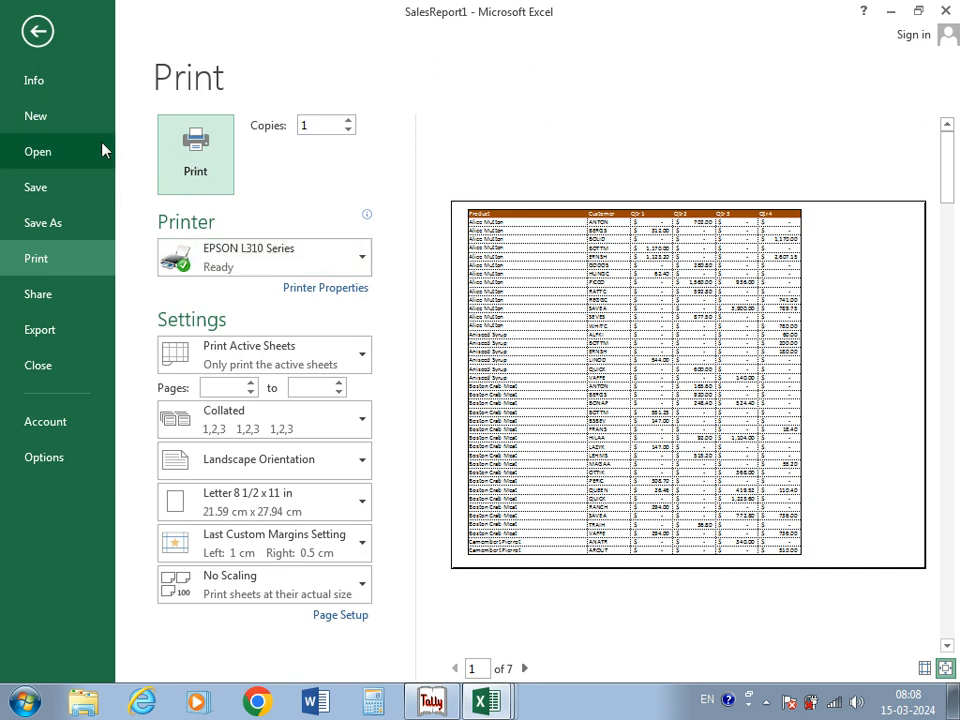
click(36, 31)
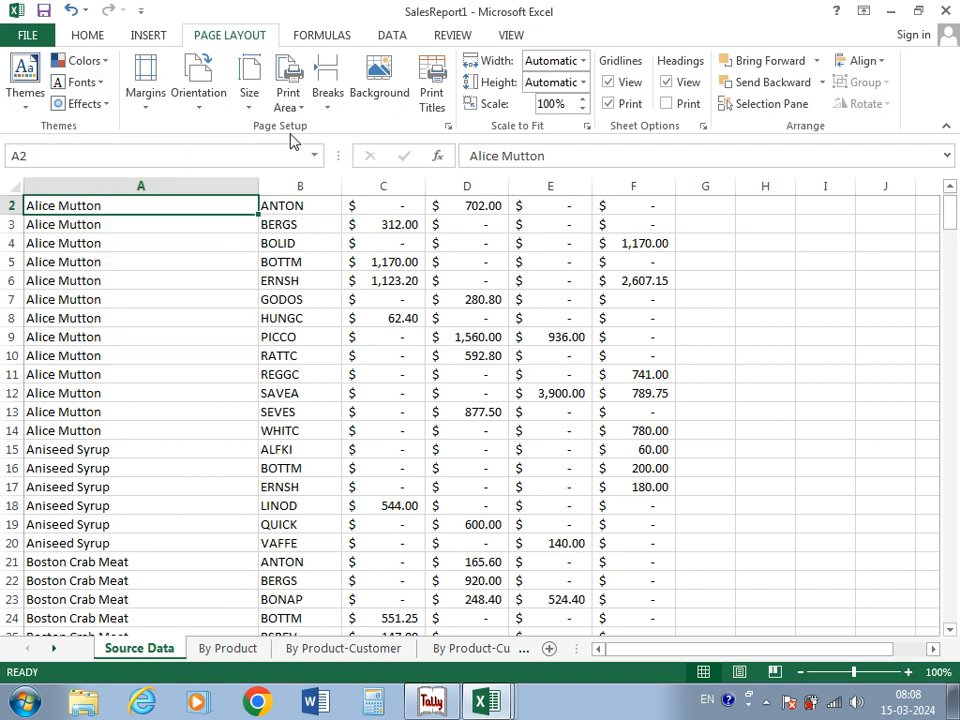
Step: Set the Source Data sheet to Portrait orientation on A4 210 x 297 mm paper and check the print preview
click(448, 126)
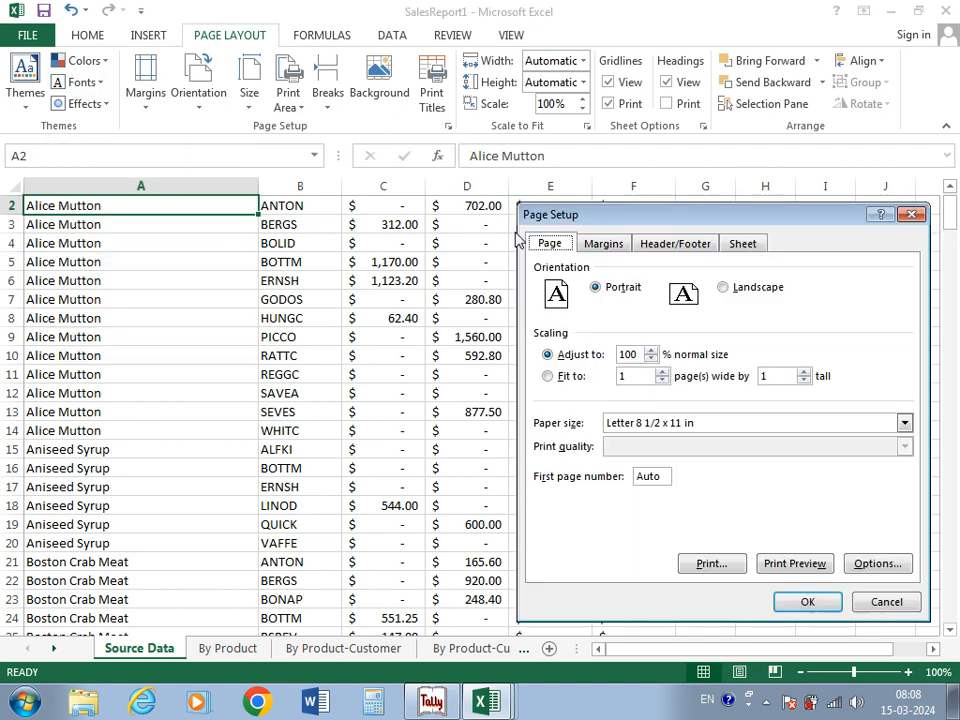
click(724, 286)
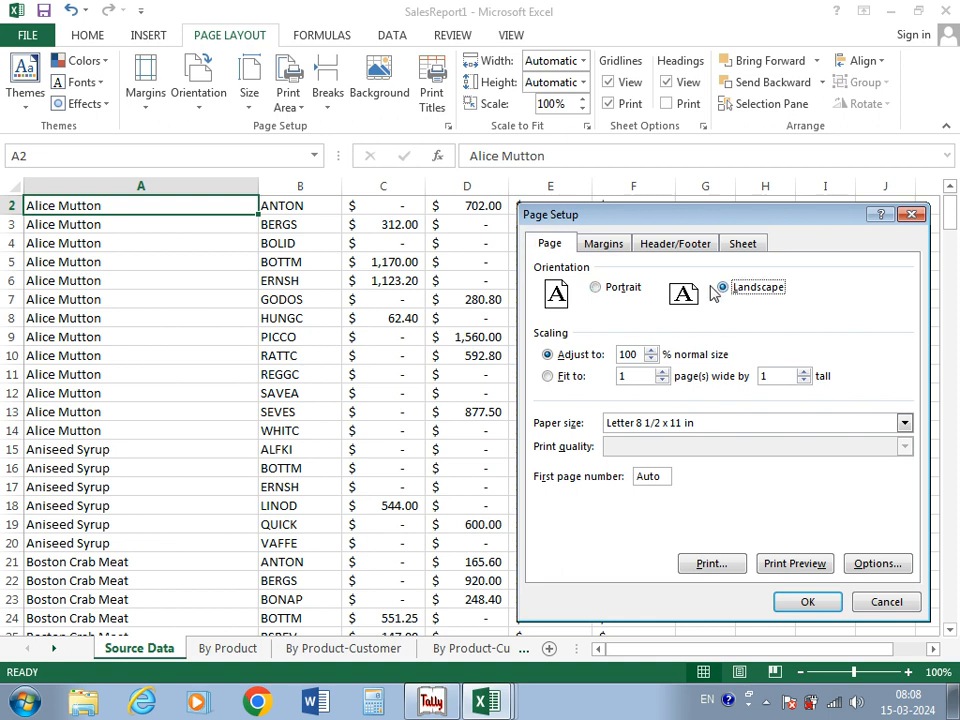
click(597, 288)
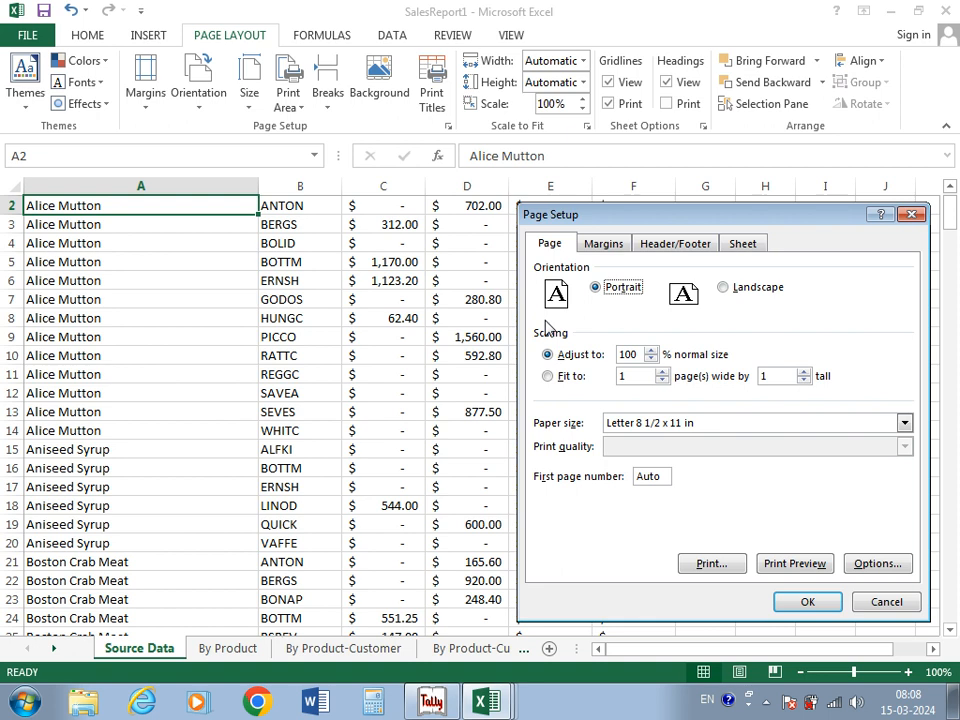
click(805, 601)
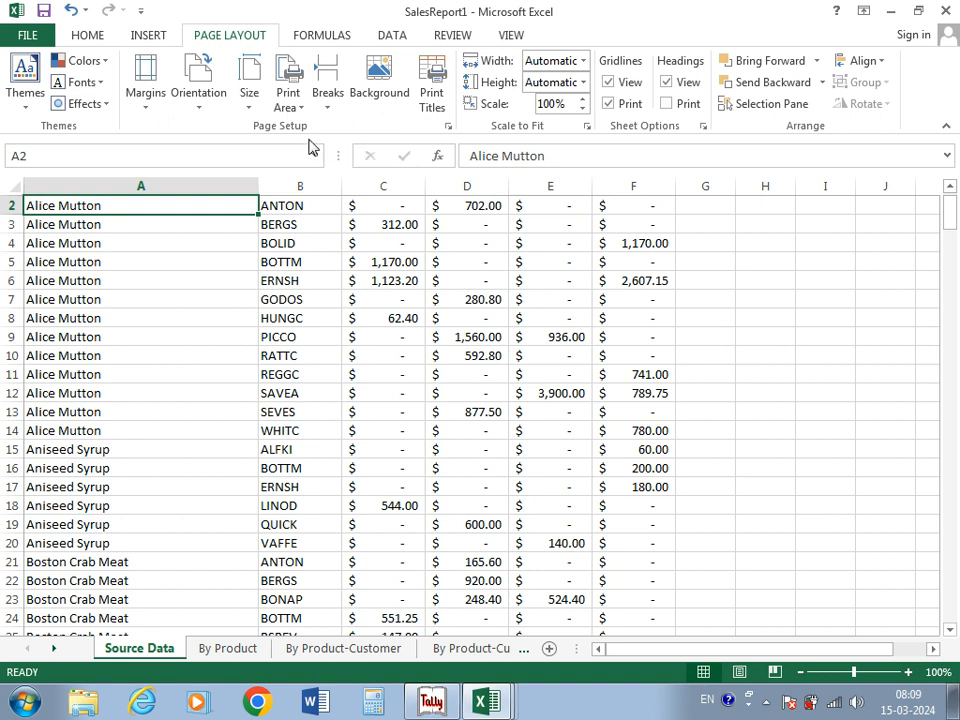
click(36, 40)
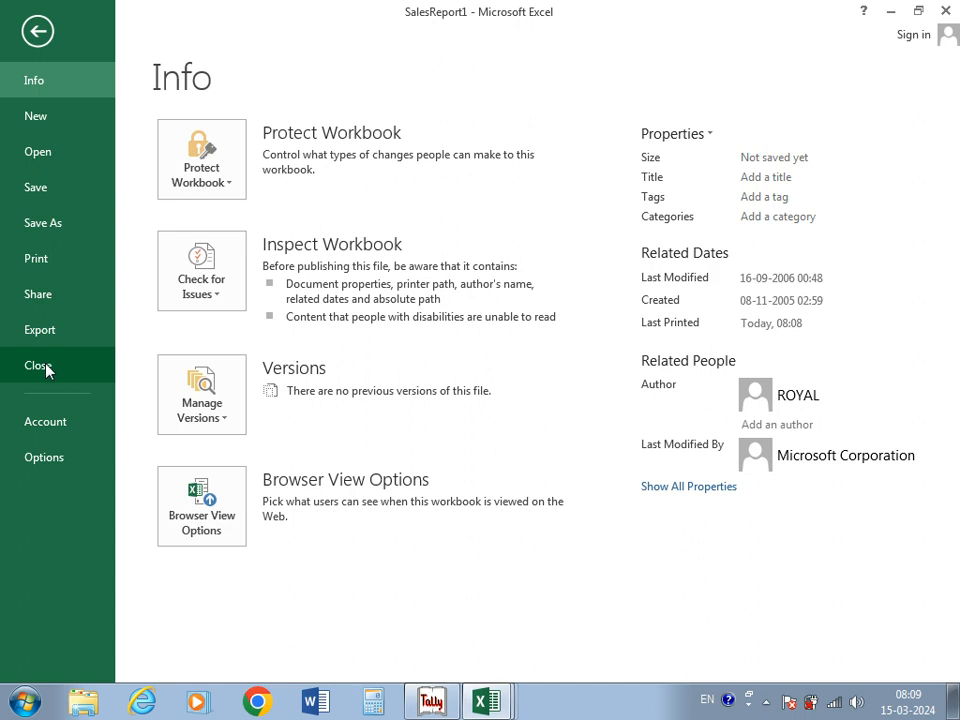
click(52, 260)
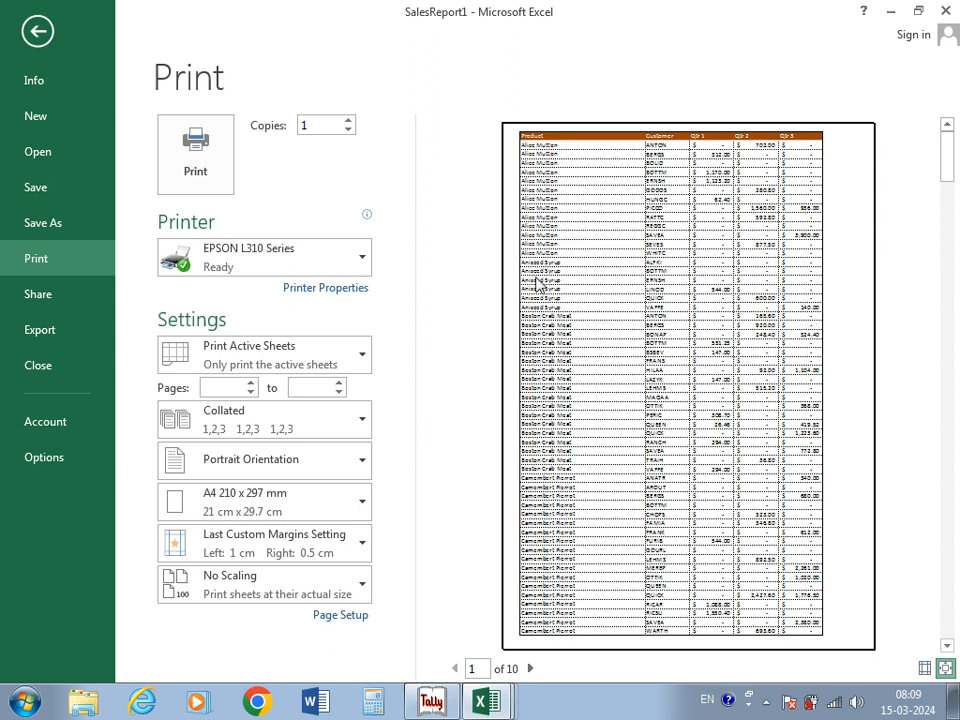
click(33, 32)
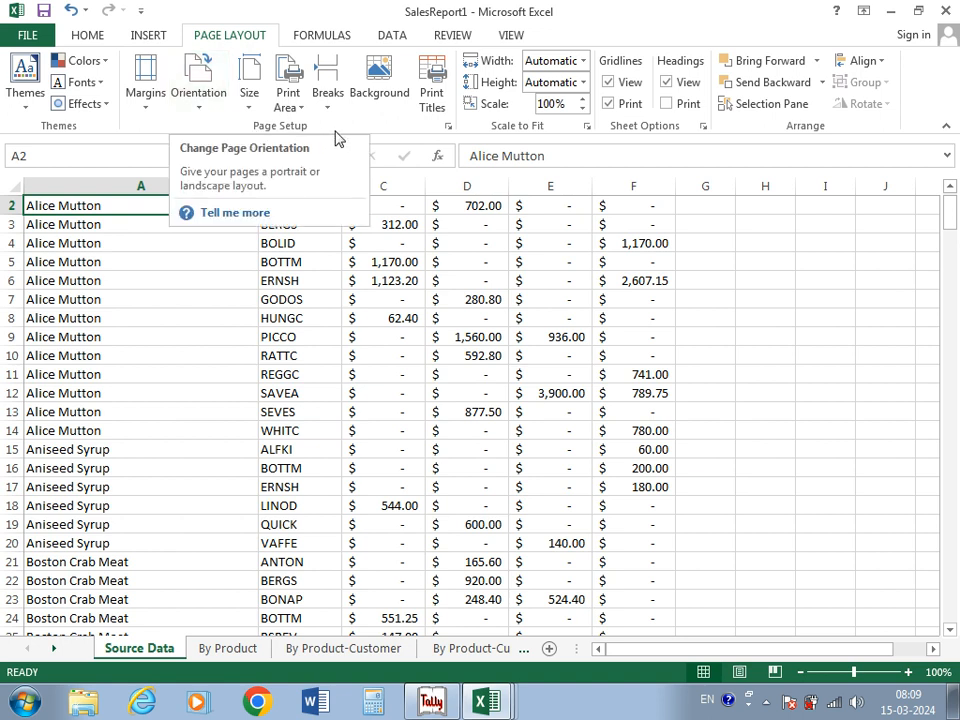
Step: Set the custom left page margin to 0.5 cm and check the print preview
click(450, 128)
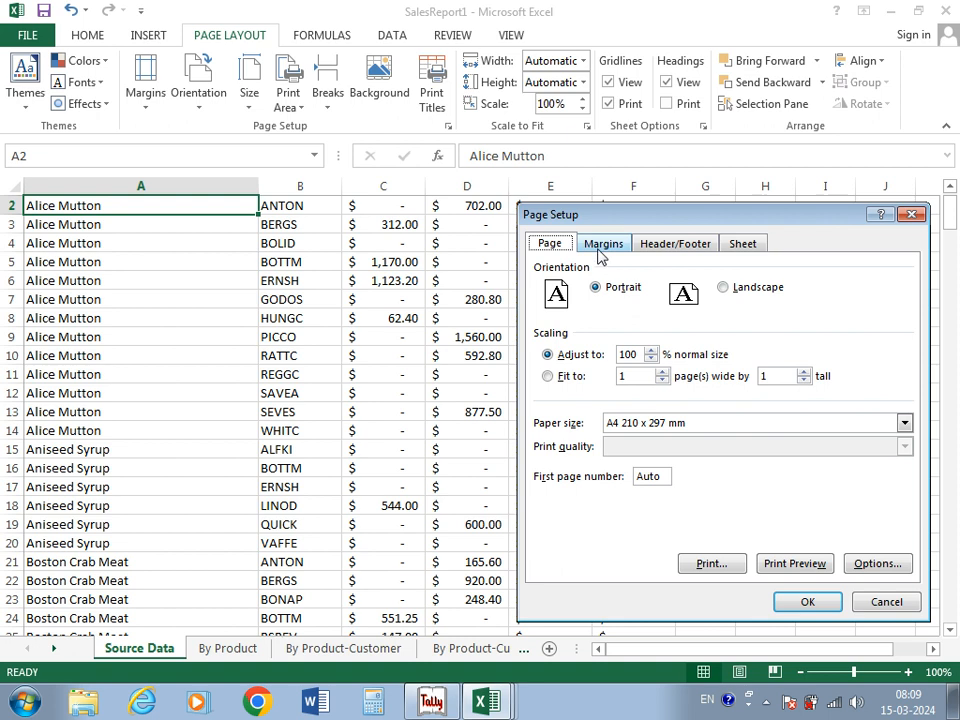
click(603, 244)
click(643, 378)
click(643, 378)
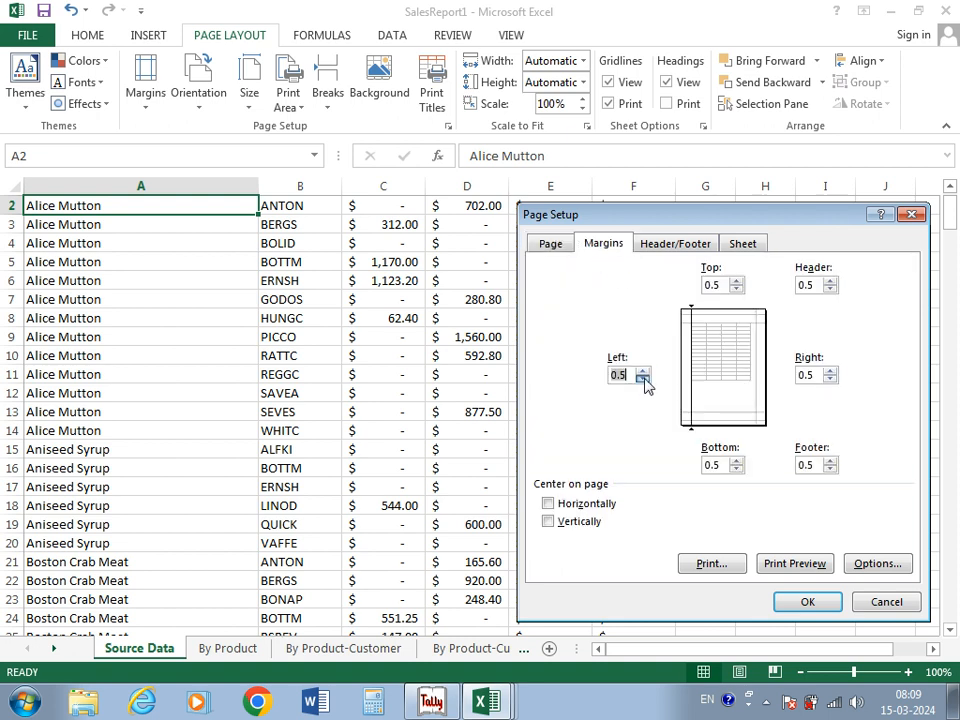
click(800, 564)
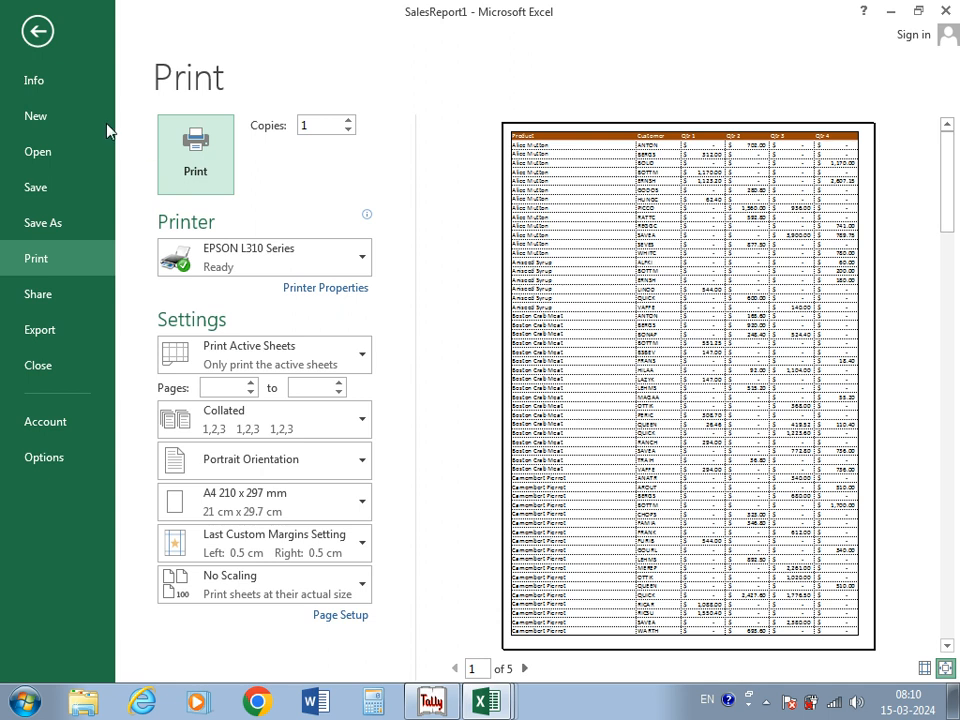
click(38, 32)
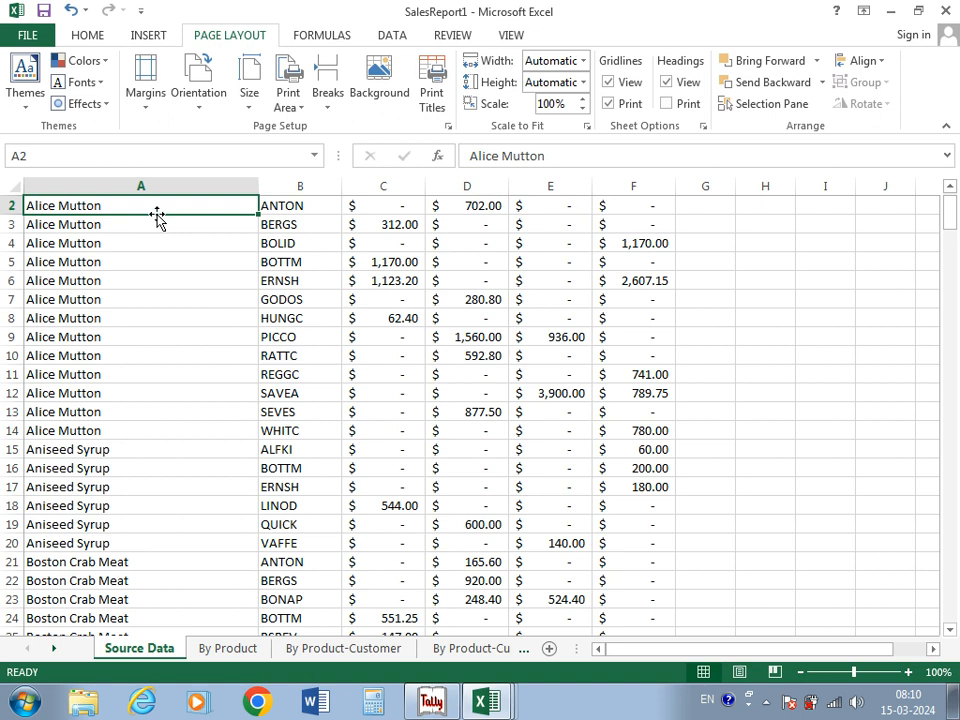
Step: Set cells A1:E8 of the Source Data sheet as the print area and check the print preview
scroll(179, 208, up, 1)
scroll(179, 208, up, 4)
scroll(306, 236, up, 1)
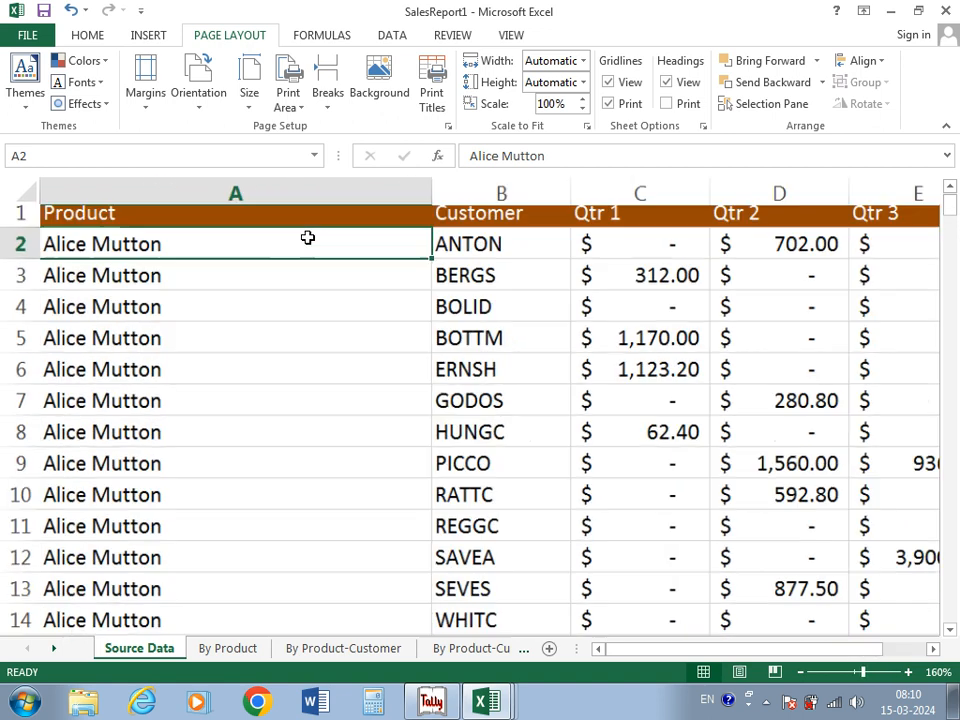
drag(231, 218, 817, 425)
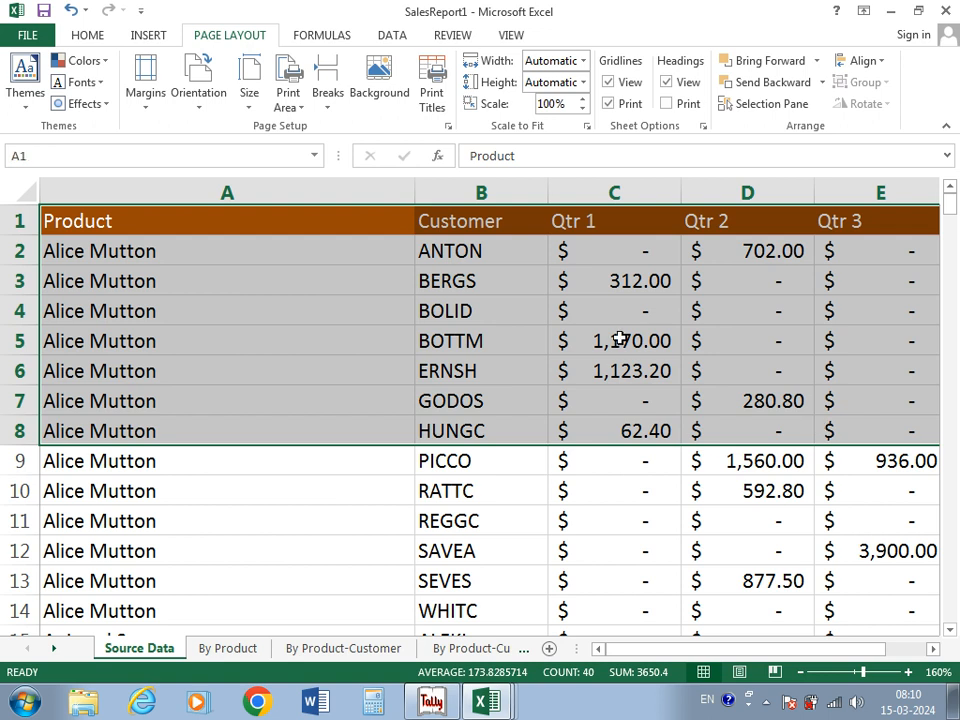
click(300, 131)
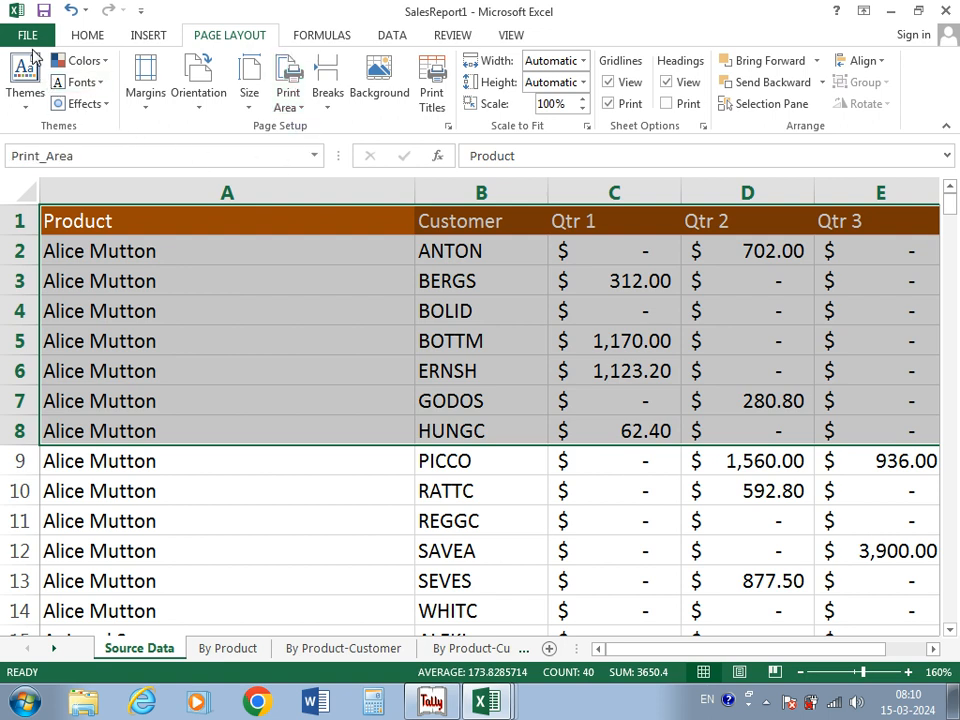
click(28, 35)
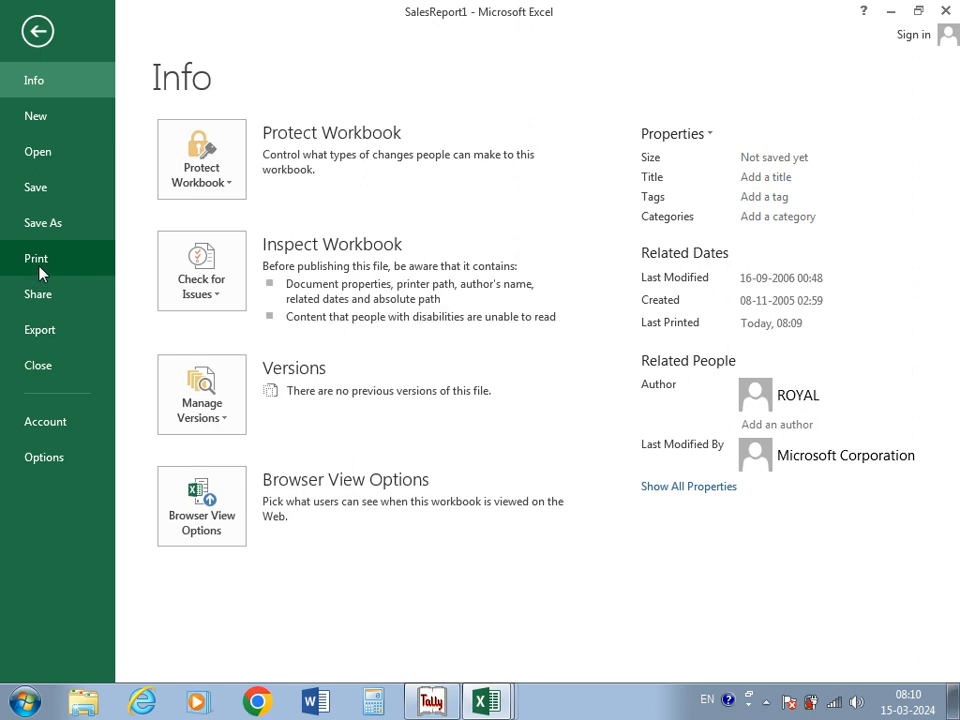
click(39, 268)
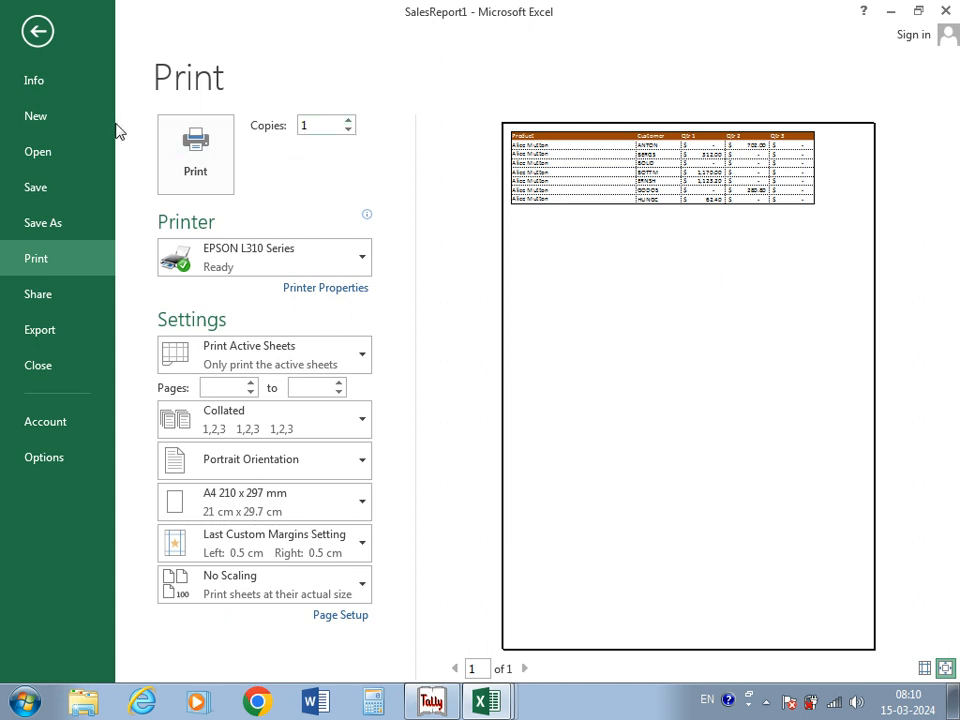
click(33, 30)
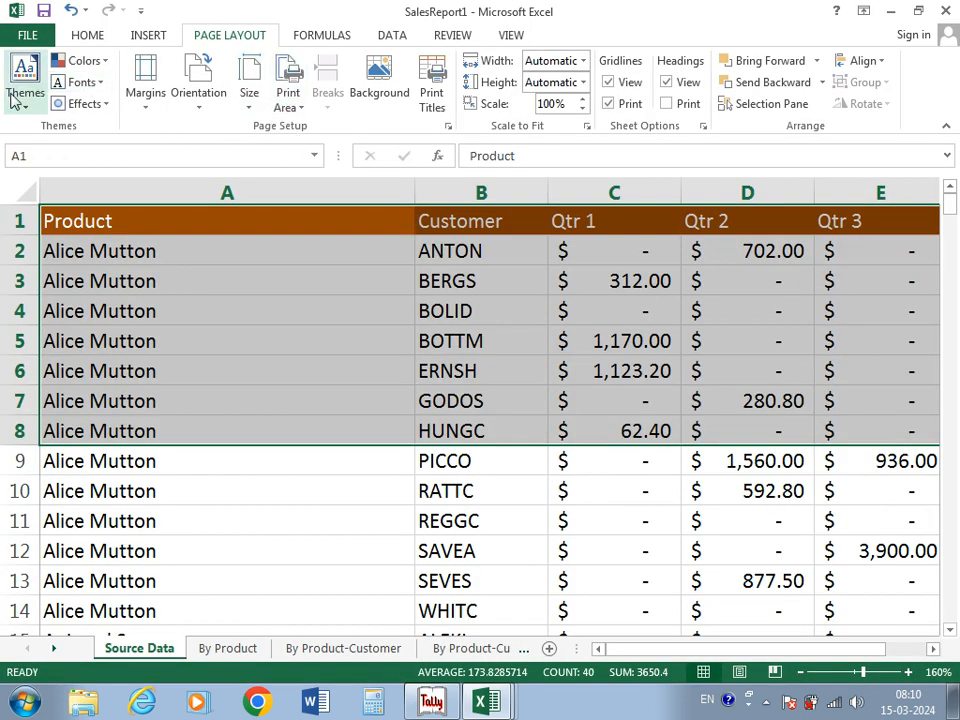
Step: Clear the print area and check the print preview of the whole Source Data sheet
click(28, 35)
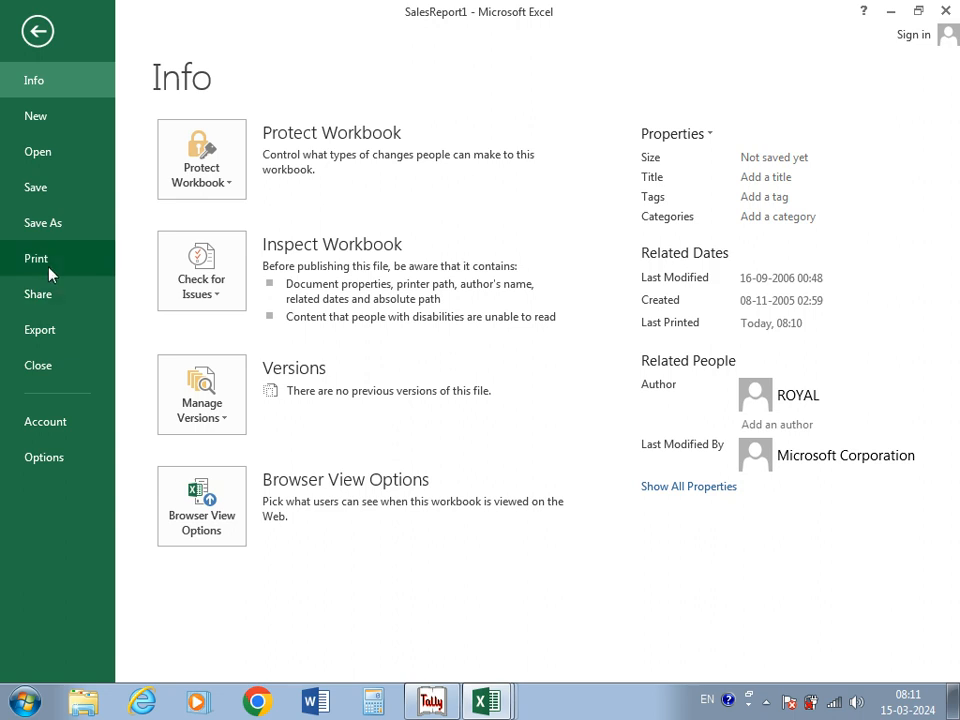
click(50, 272)
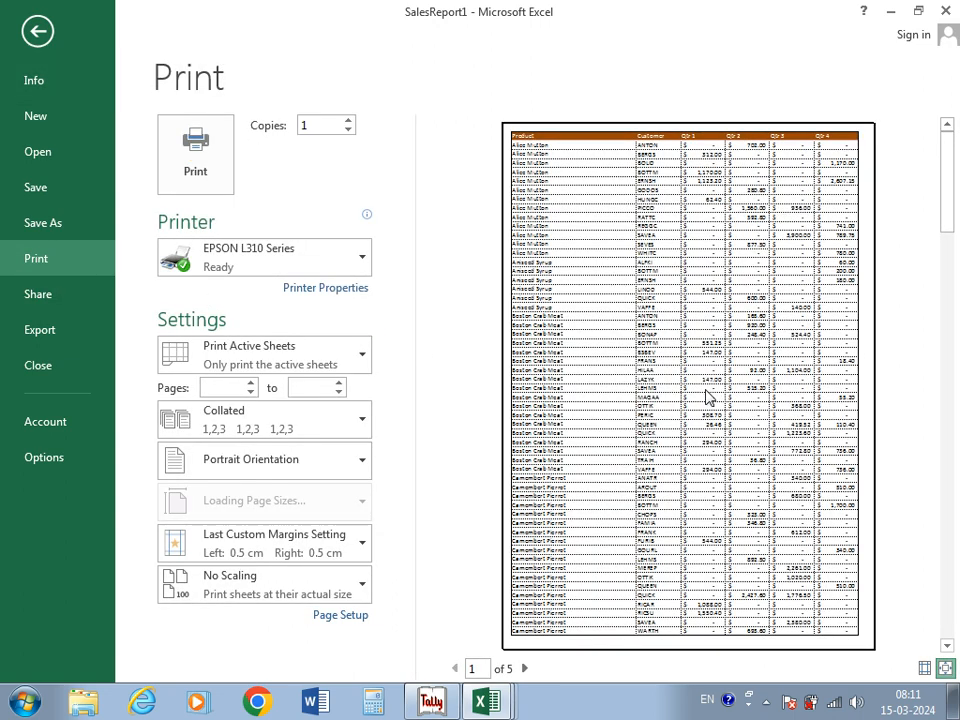
click(38, 32)
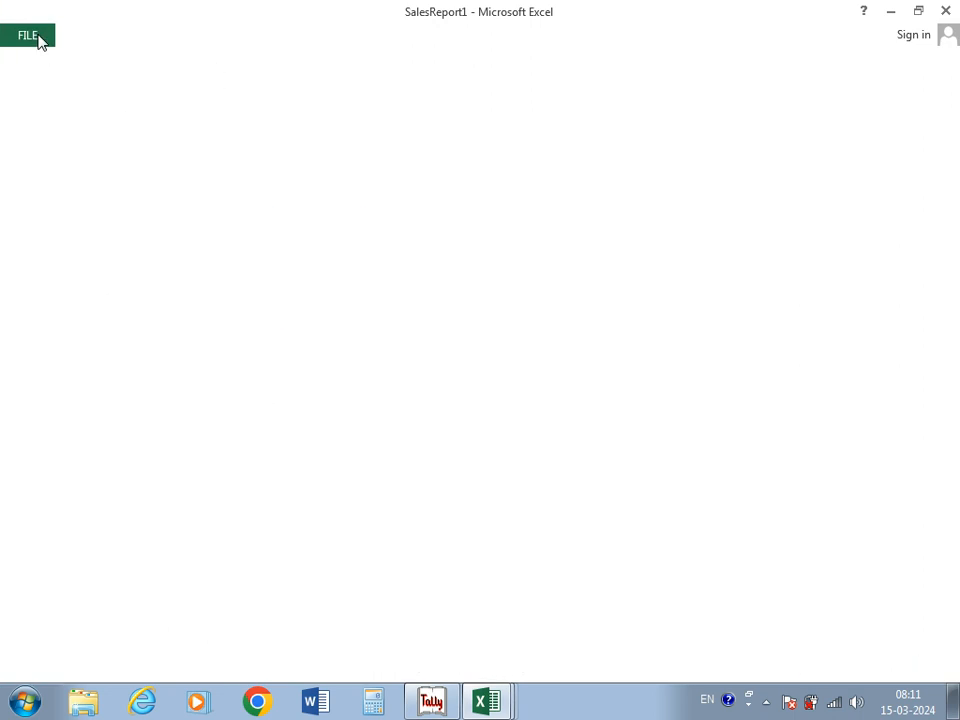
Step: Set cells A5:B10 as the print area and check the print preview
drag(100, 341, 480, 490)
click(288, 100)
click(312, 134)
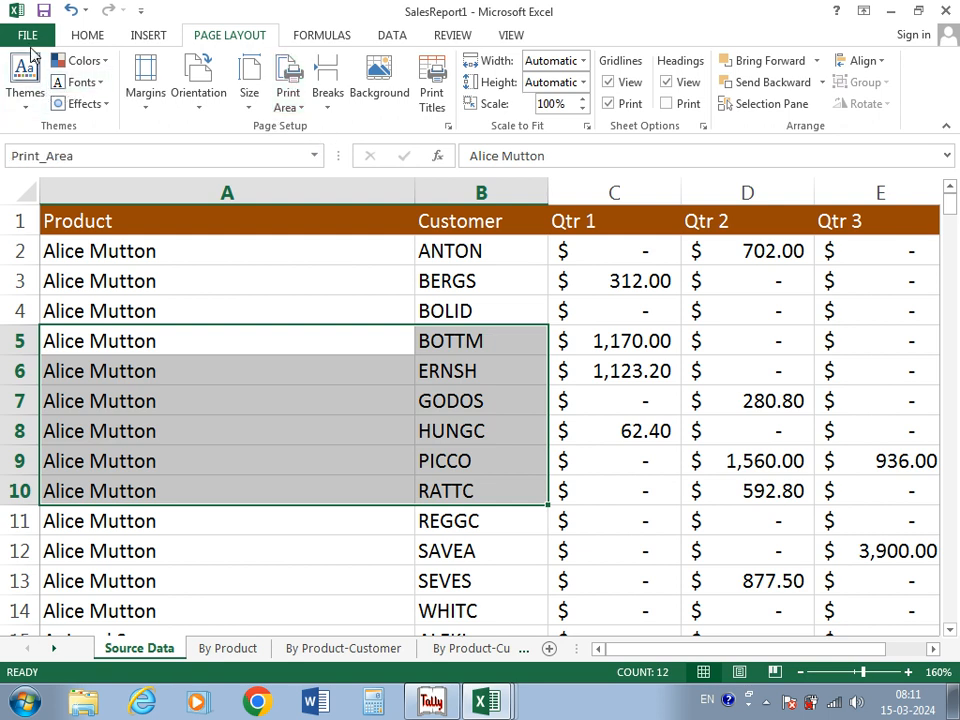
click(26, 34)
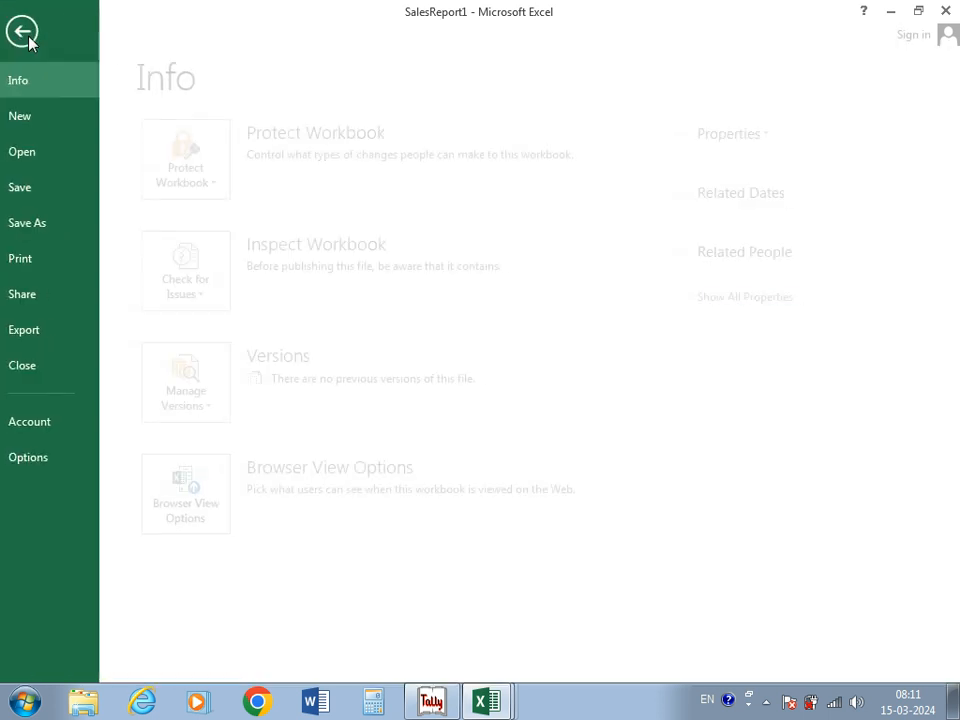
click(66, 270)
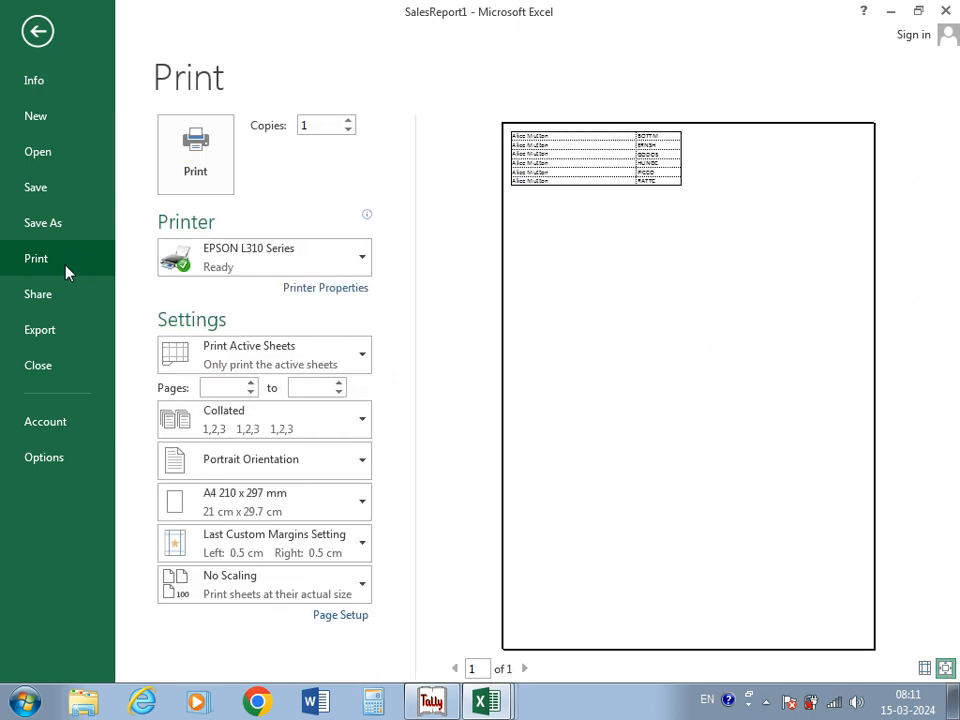
click(37, 31)
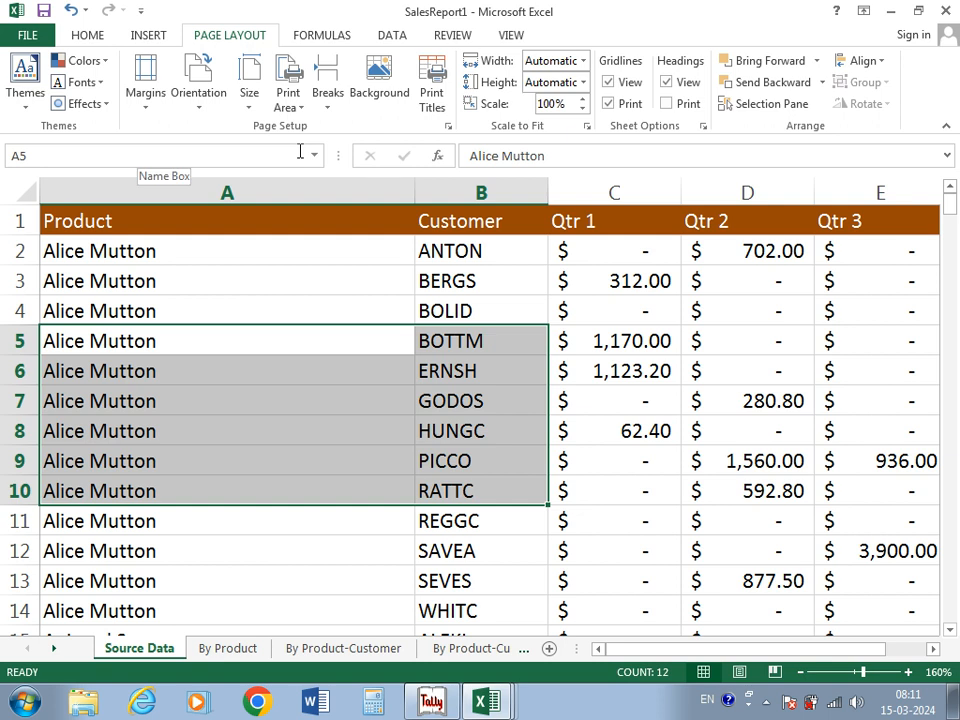
Step: Copy the entire Source Data sheet and paste it over all cells of a new blank workbook
ctrl+scroll(471, 345, down, 2)
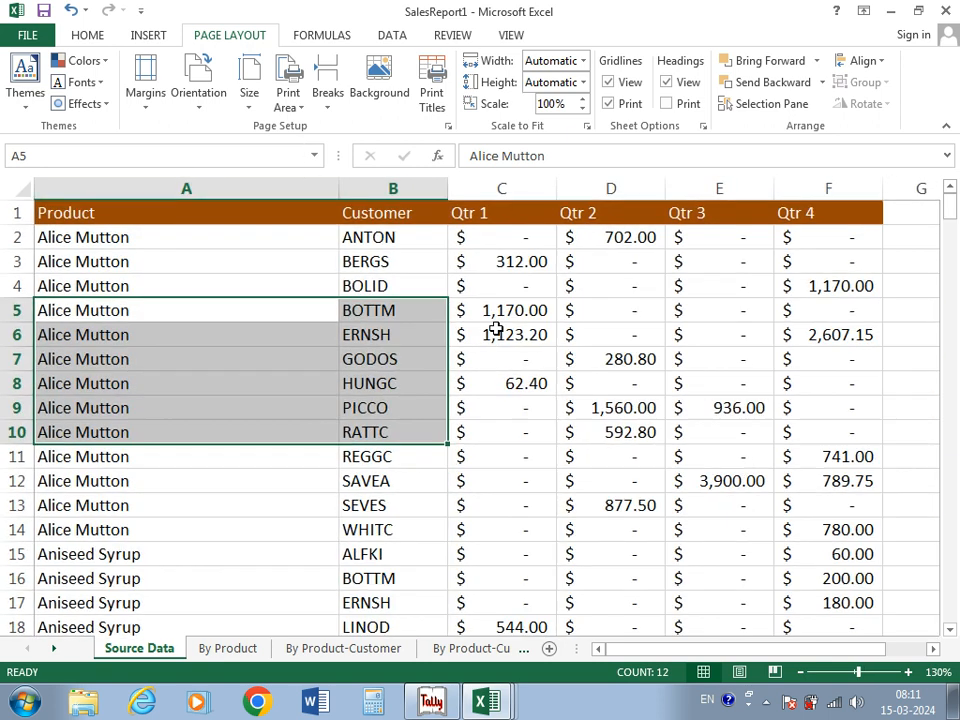
click(19, 178)
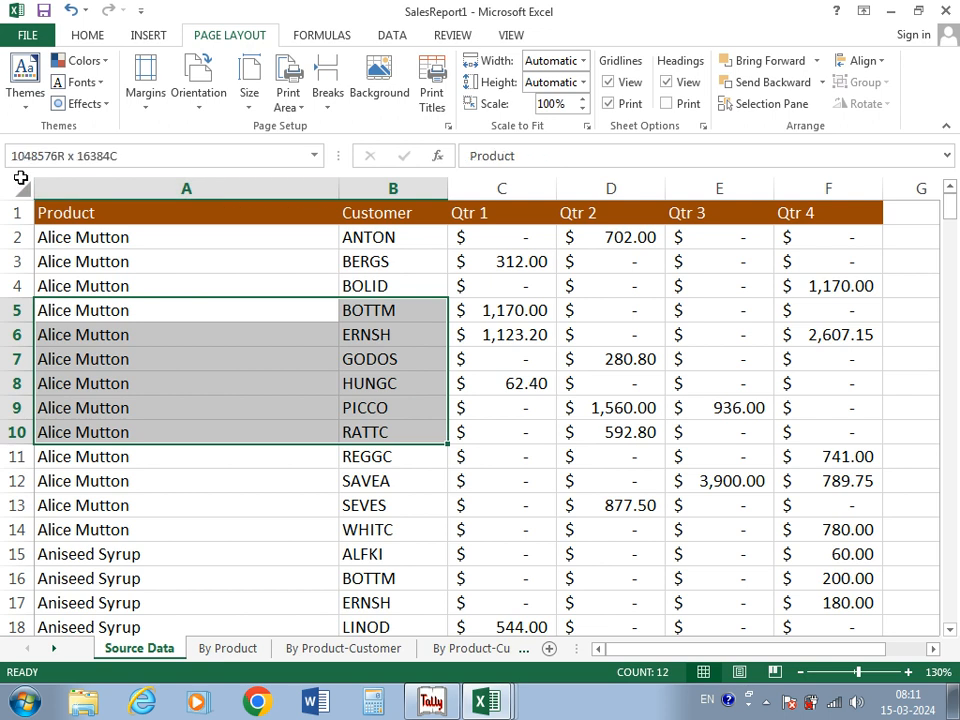
key(ctrl+c)
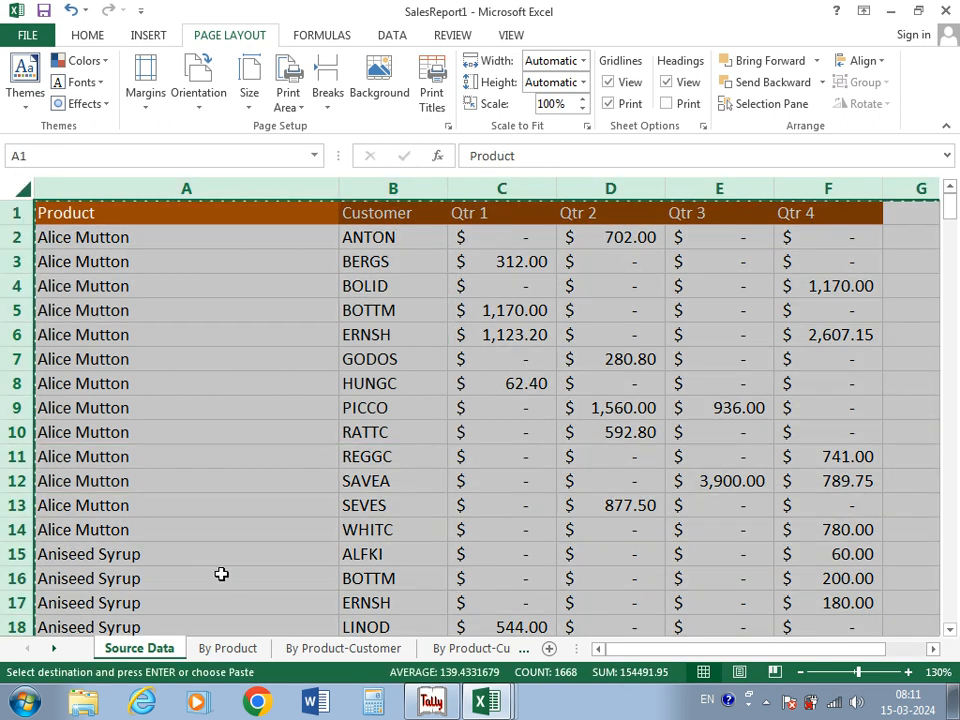
click(250, 648)
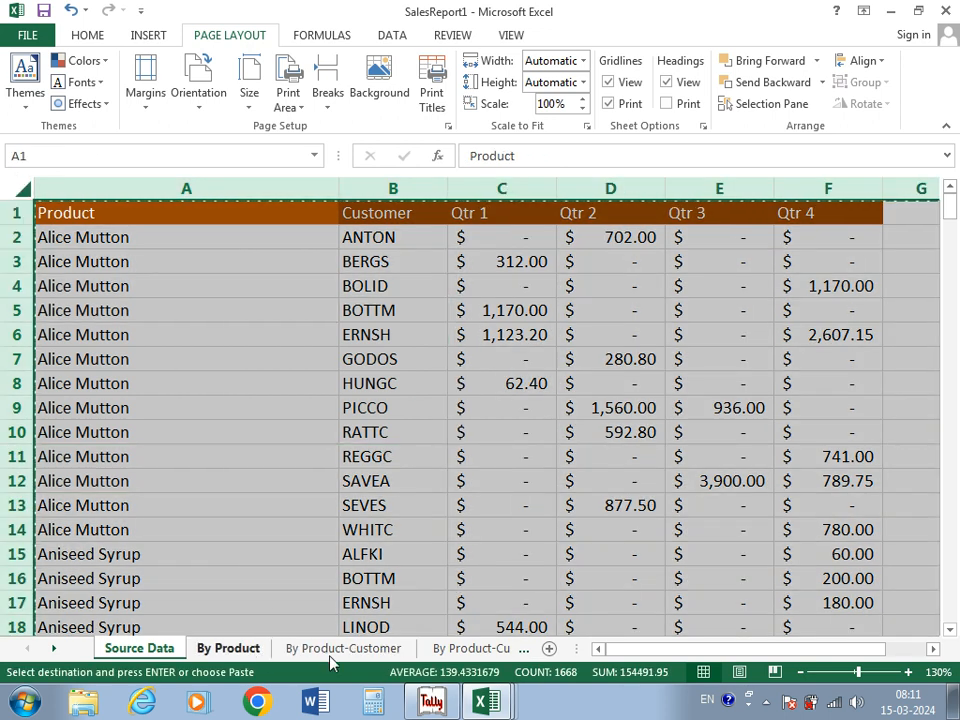
click(338, 650)
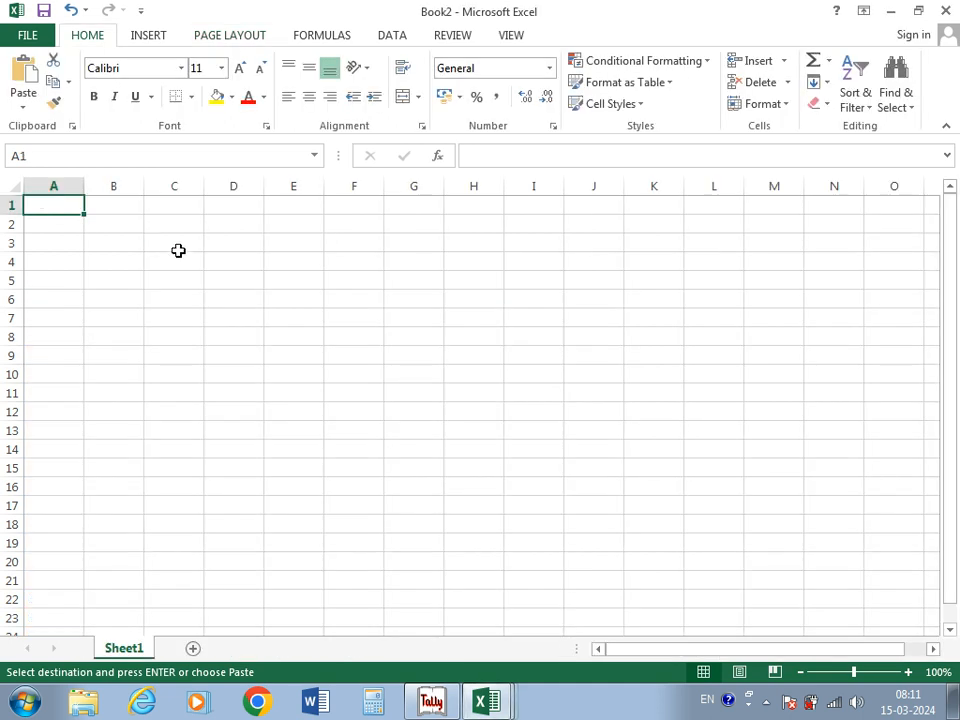
key(ctrl+a)
key(ctrl+v)
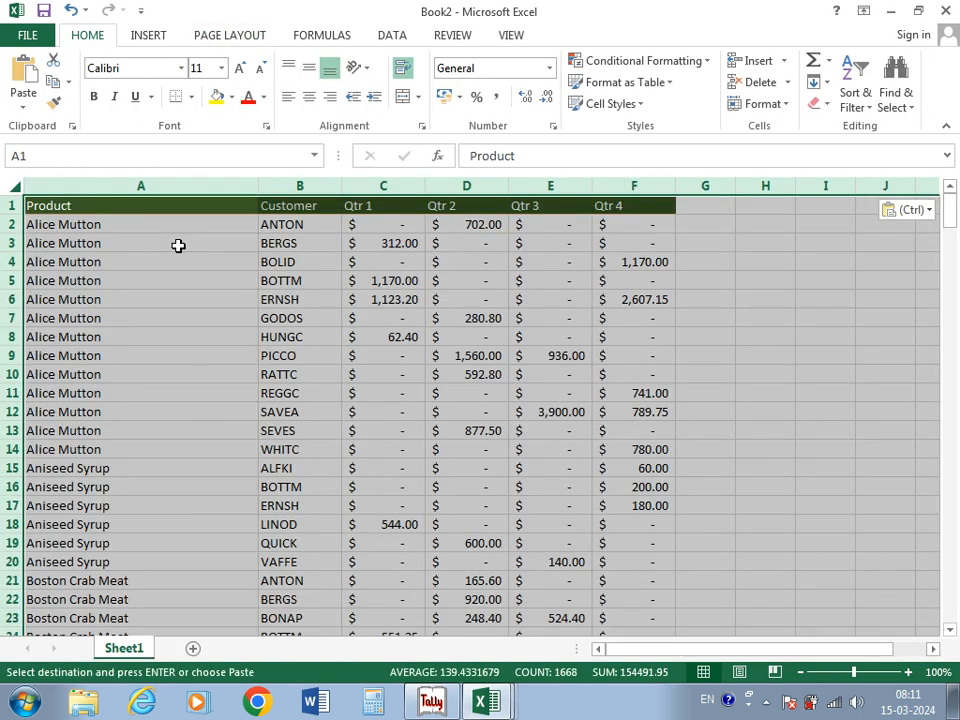
Step: Check the print preview of the pasted data in the new workbook and return to the sheet
click(385, 316)
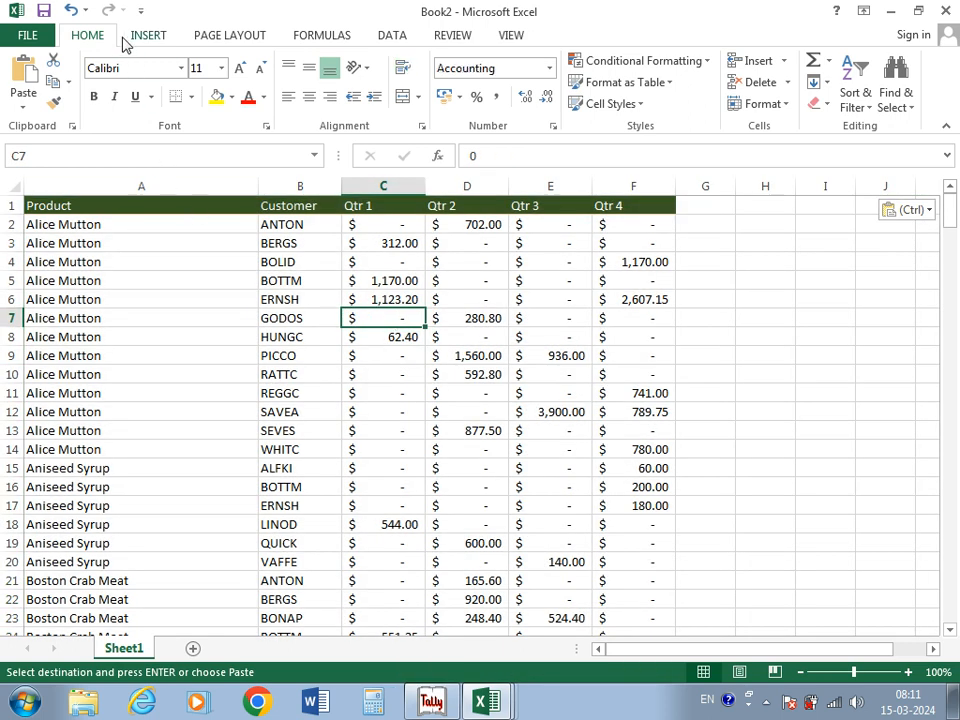
click(30, 34)
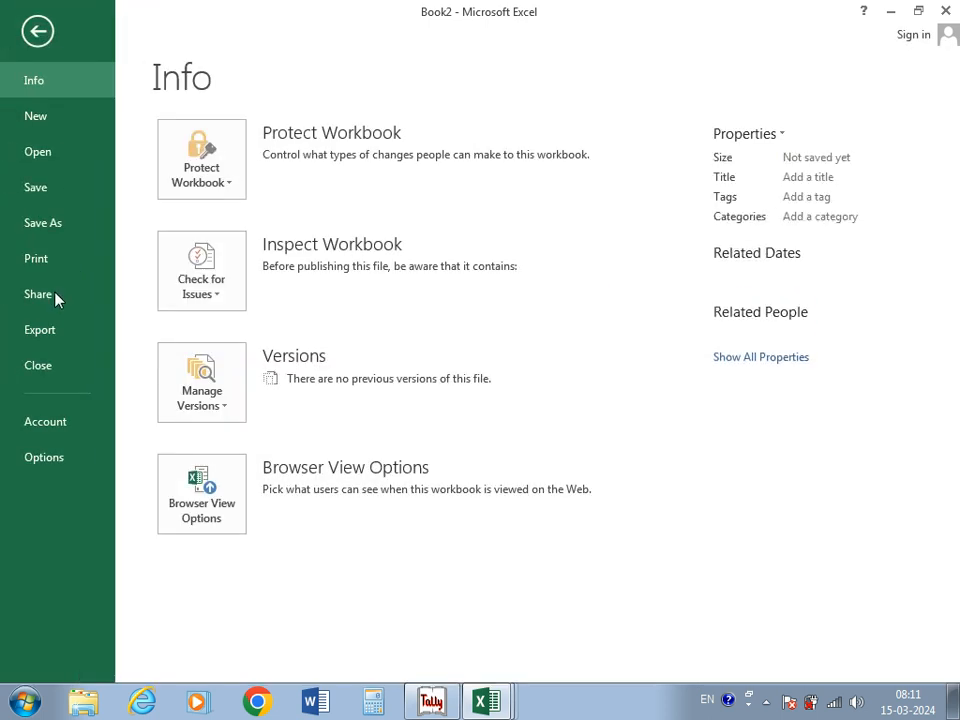
click(72, 259)
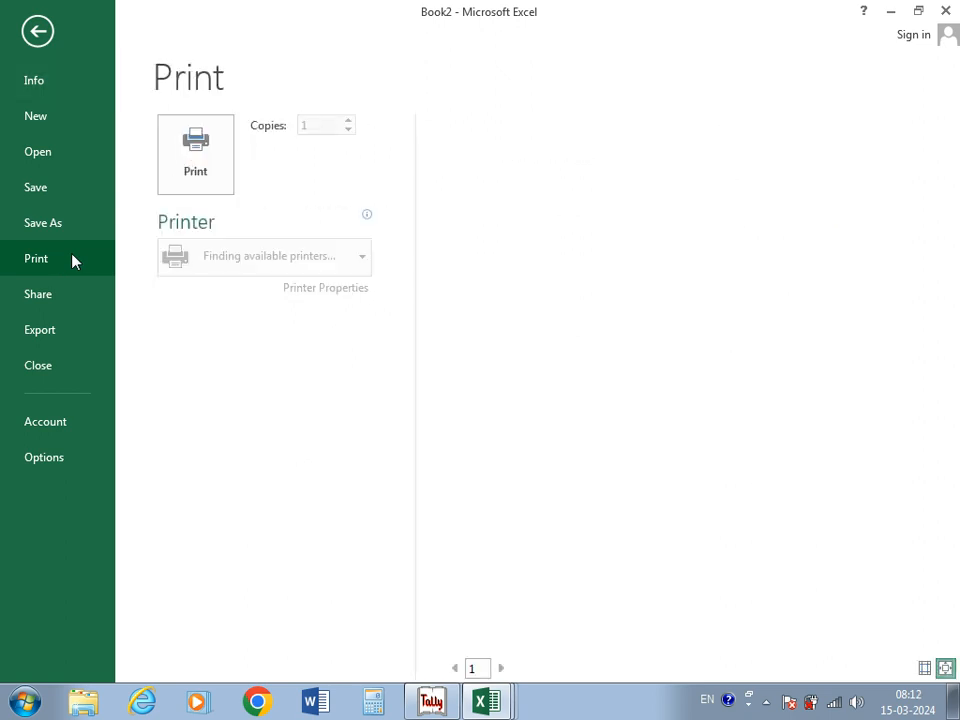
click(36, 34)
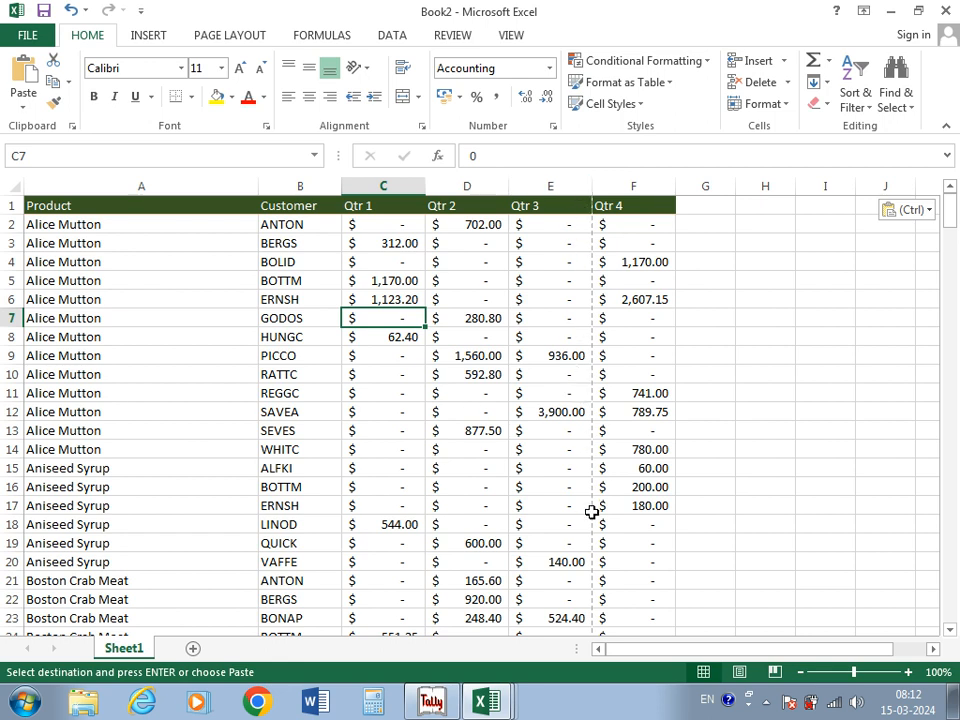
Step: Examine the dashed page boundary lines on Sheet1 at close-up and fully zoomed-out views
scroll(592, 512, up, 2)
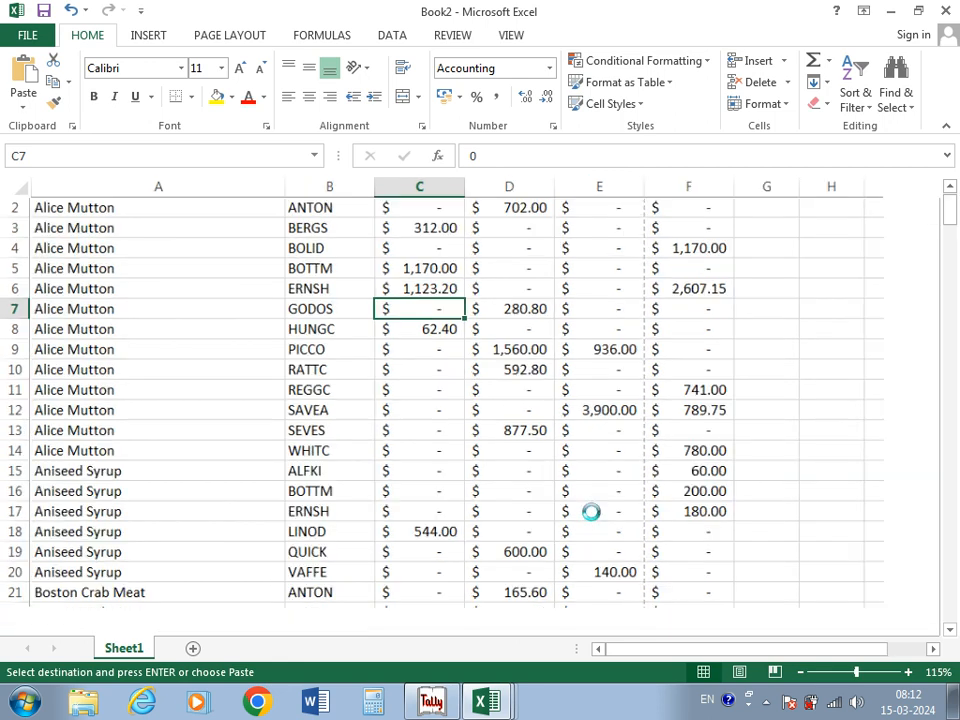
scroll(833, 490, up, 2)
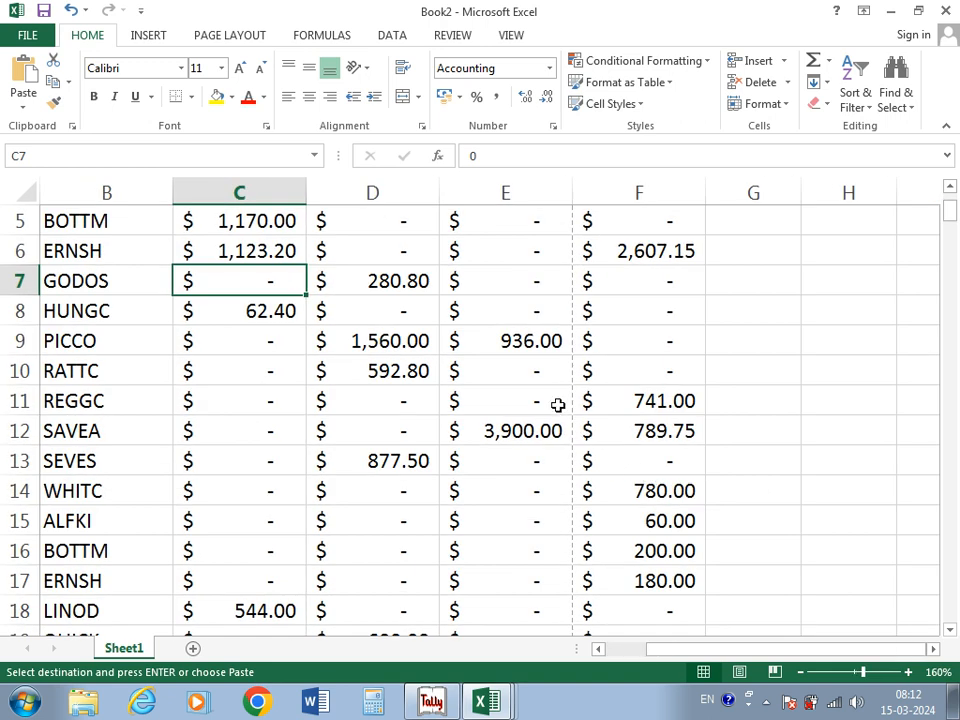
scroll(558, 404, down, 3)
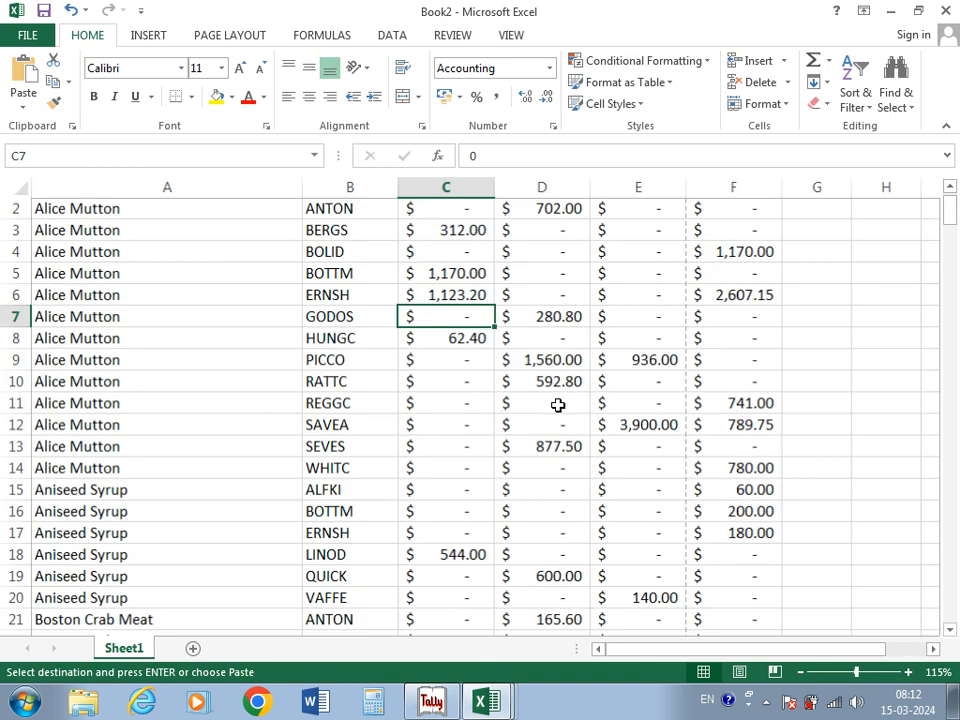
scroll(558, 404, down, 3)
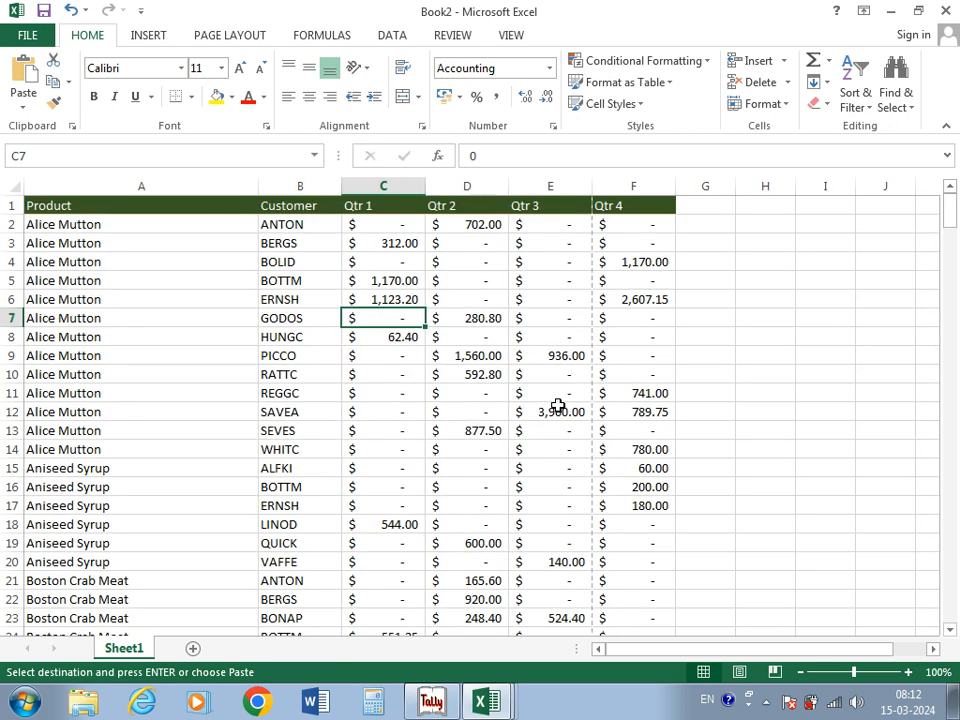
scroll(558, 404, down, 3)
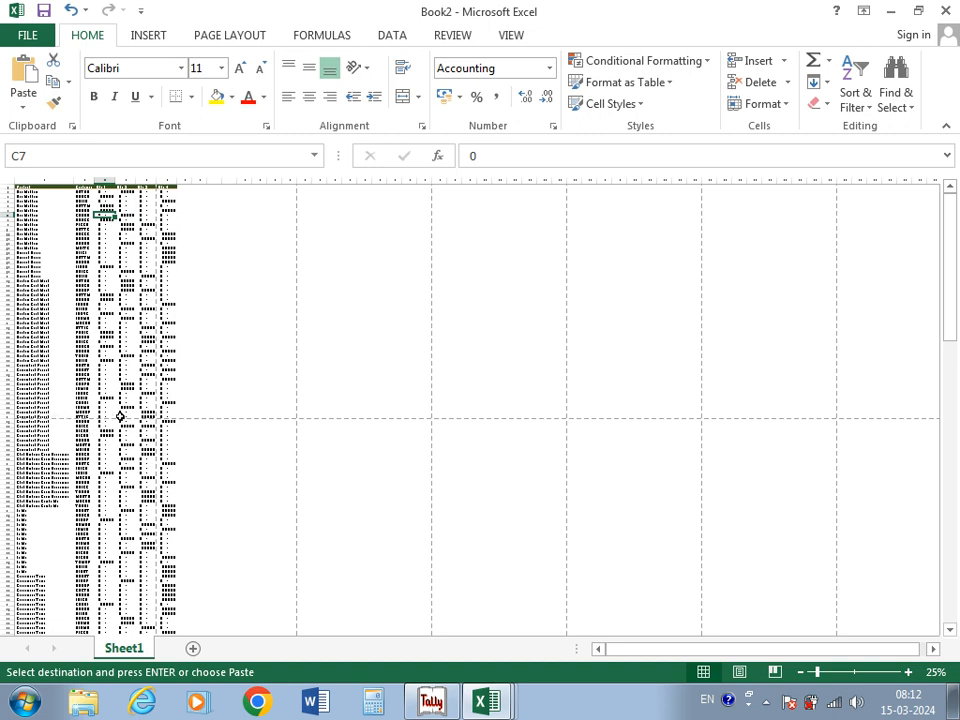
mouse_move(147, 414)
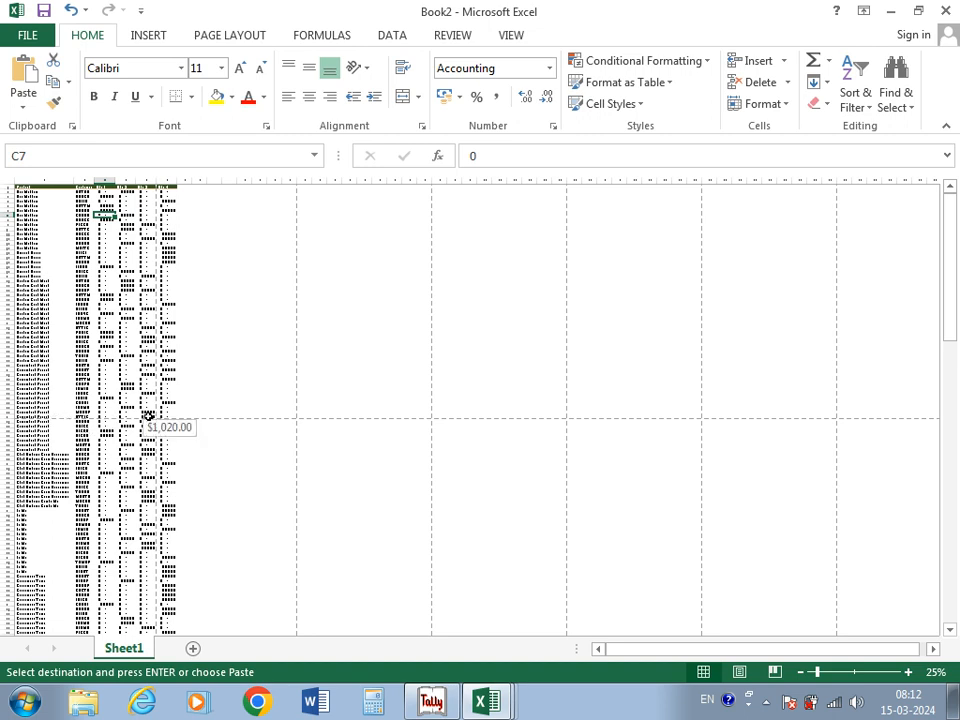
scroll(147, 414, down, 2)
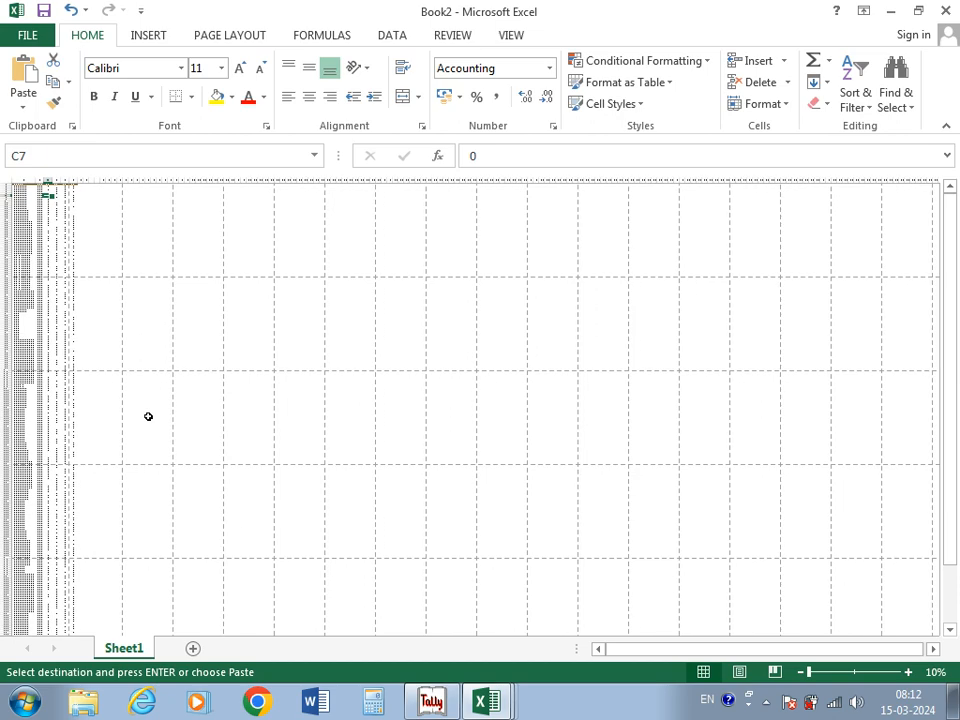
scroll(137, 434, up, 5)
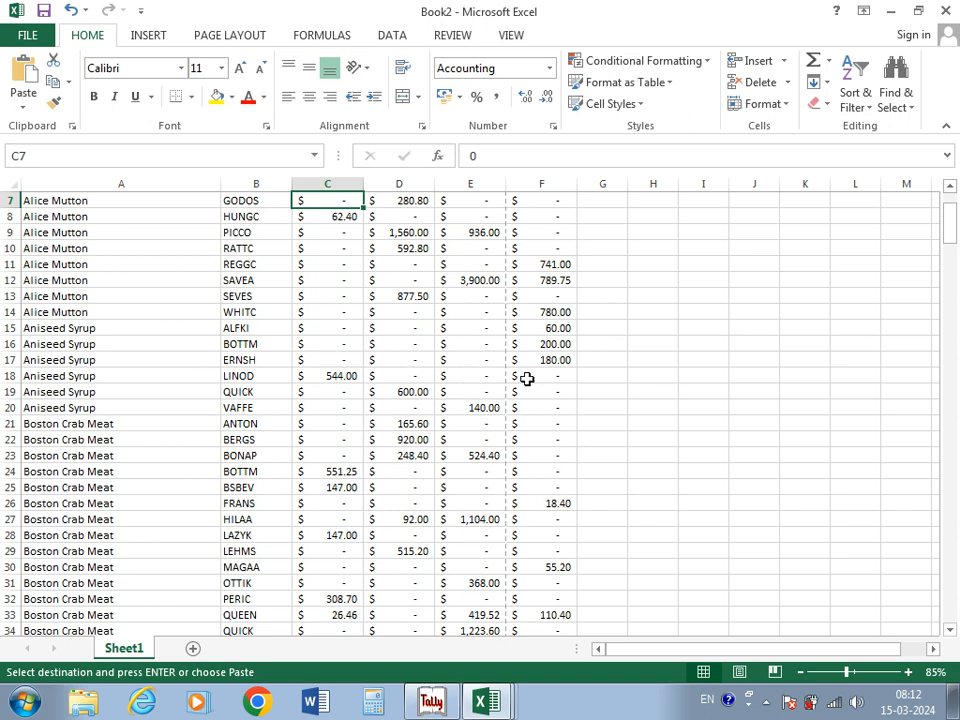
Step: Insert a page break at cell B19 of Sheet1
click(226, 390)
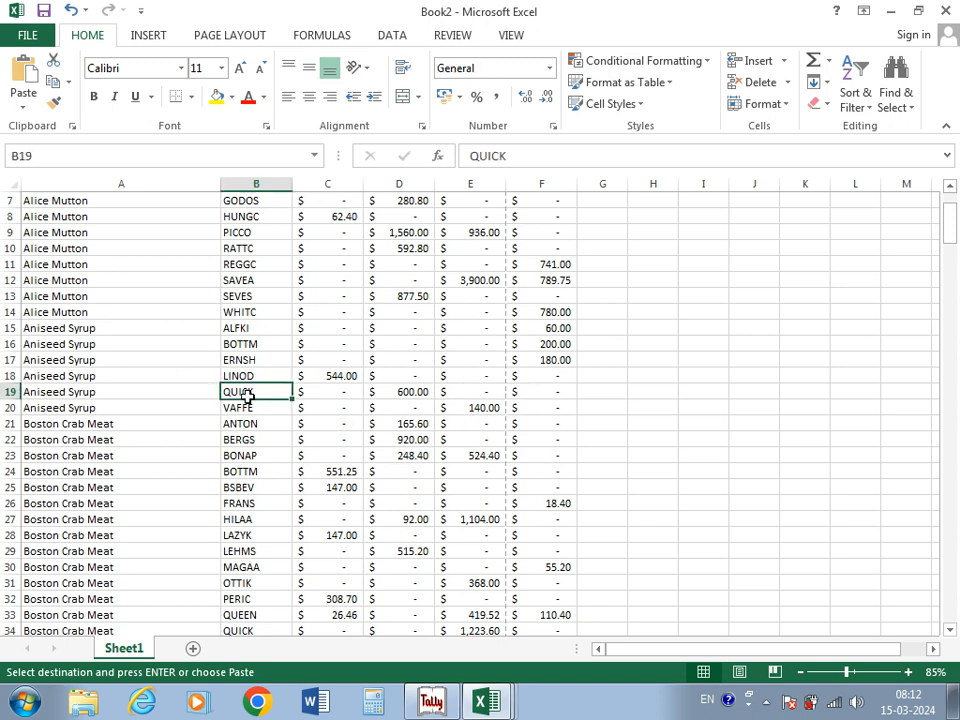
click(256, 38)
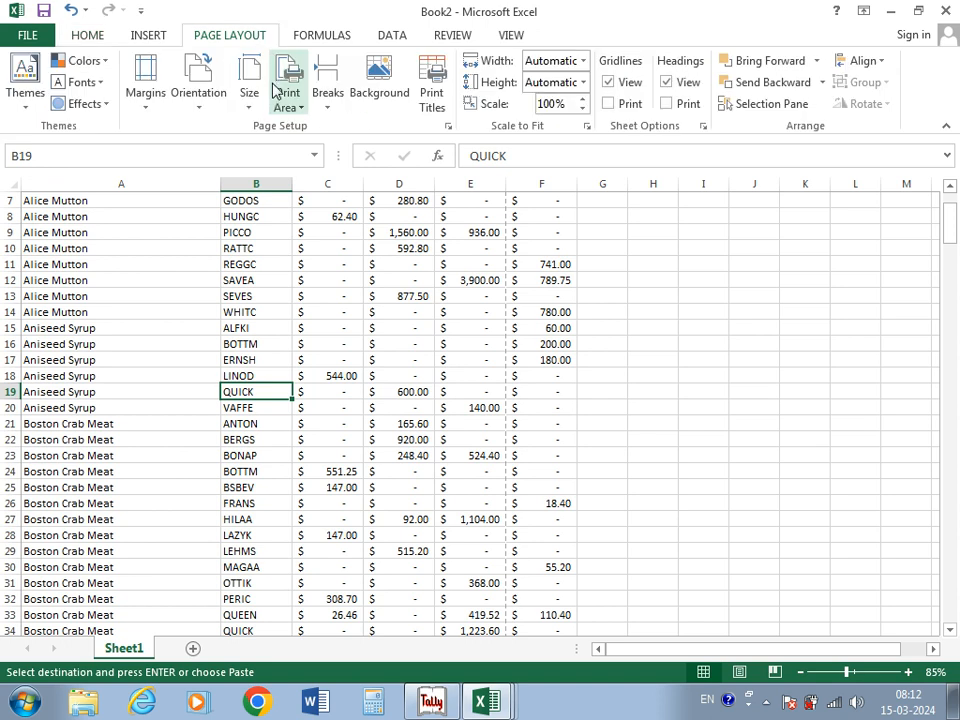
click(358, 138)
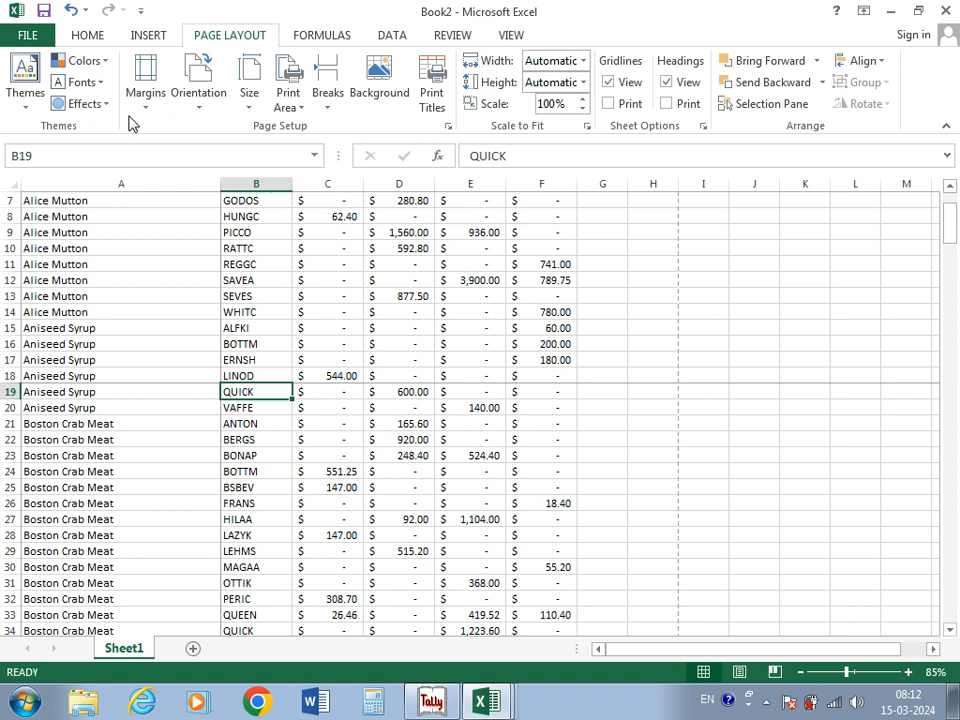
Step: Page through the print preview up to page 10 to examine how the page break splits the data, and return to the sheet
click(27, 37)
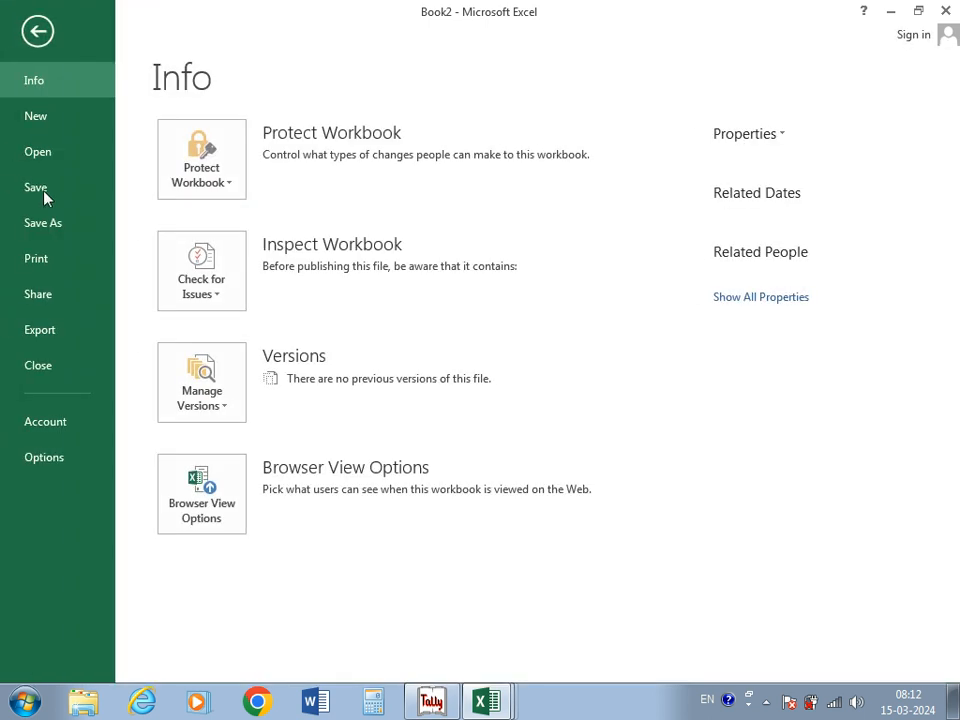
click(44, 262)
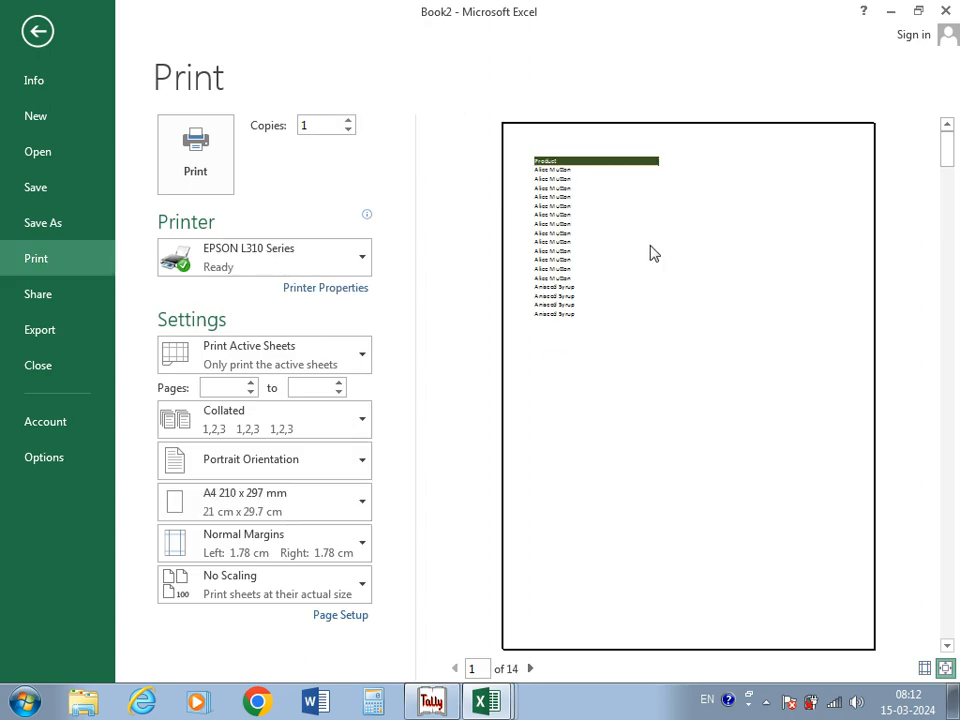
click(532, 668)
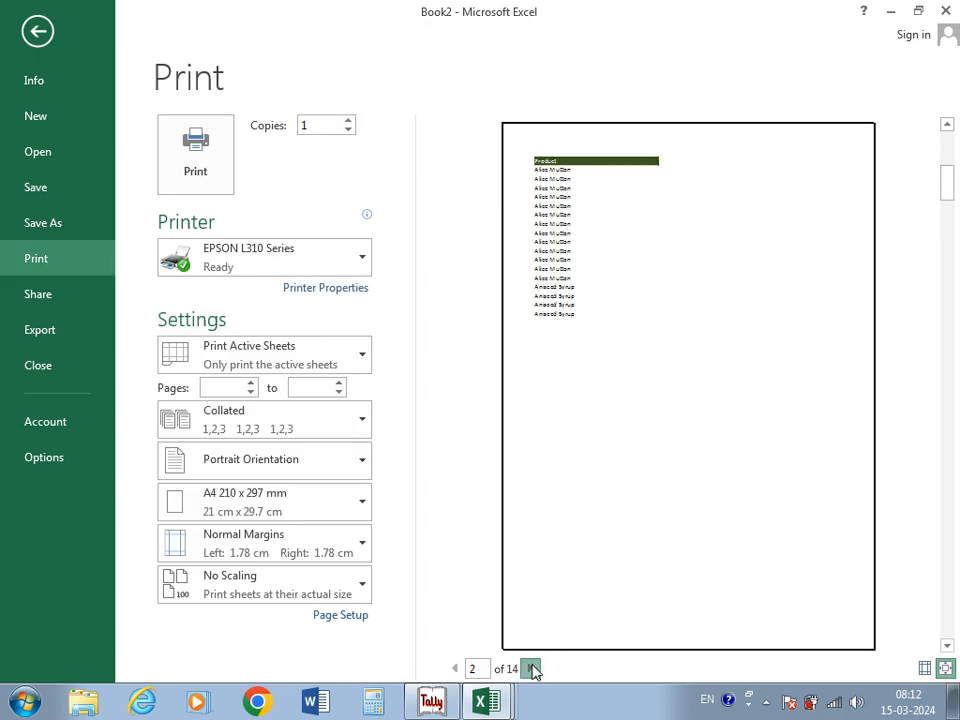
click(532, 668)
click(532, 668)
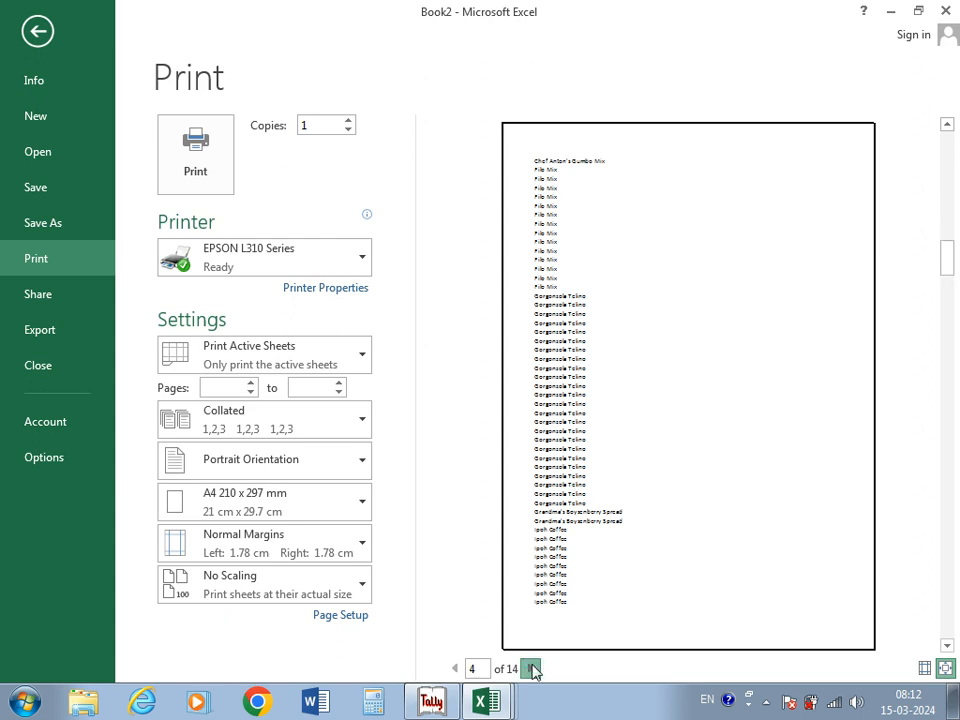
click(532, 668)
click(532, 668)
click(532, 668)
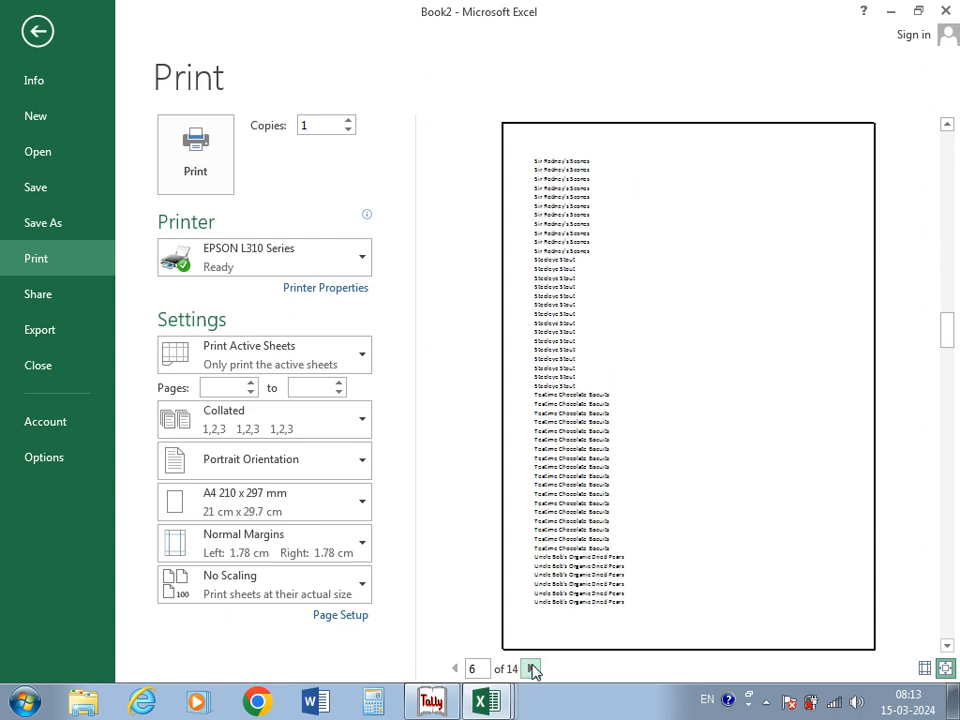
click(532, 668)
click(532, 668)
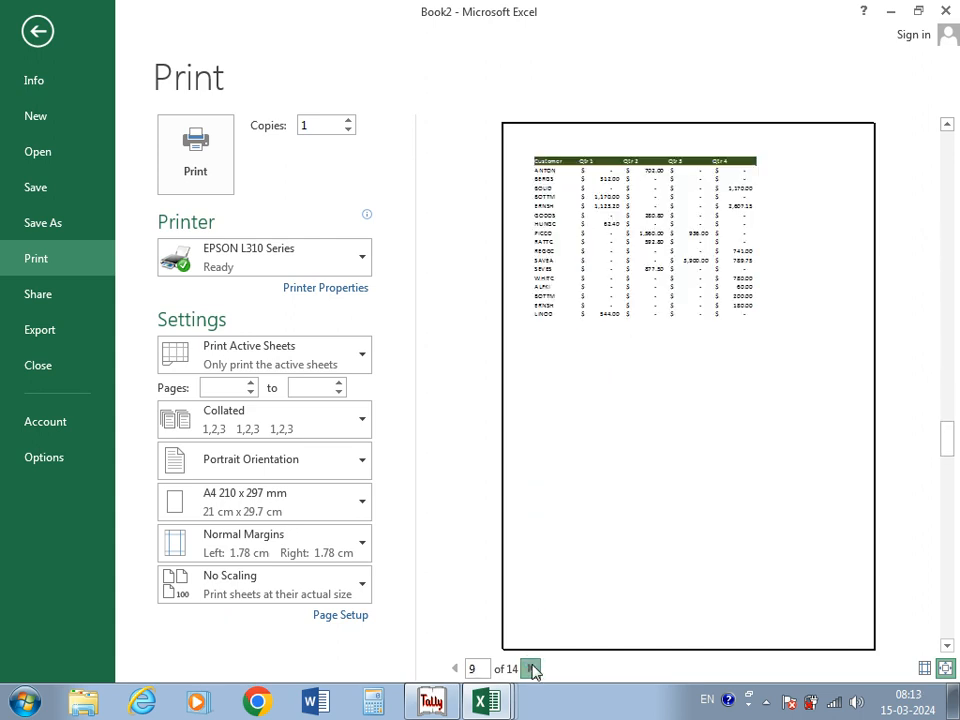
click(532, 668)
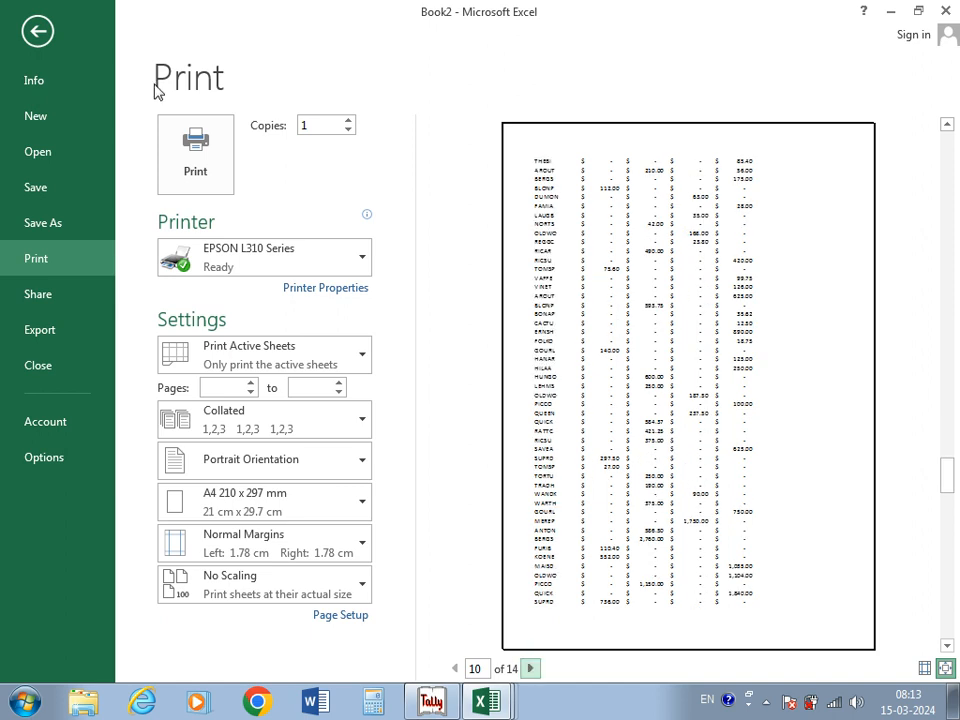
click(37, 31)
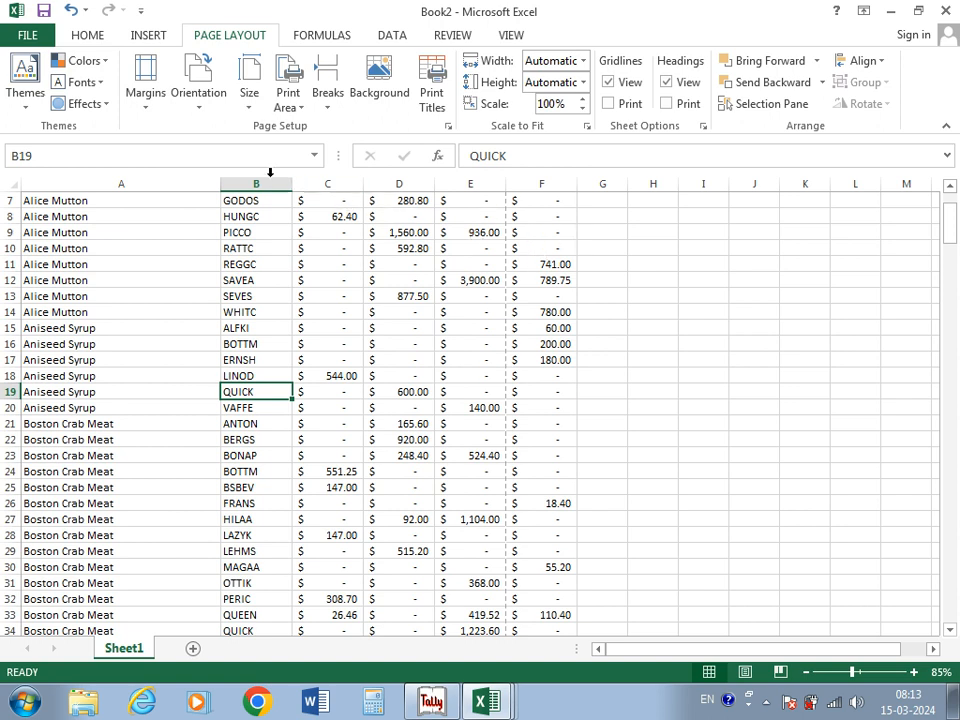
Step: Narrow column A until columns A to F fit within one page width, and check the result in the print preview
drag(218, 184, 197, 201)
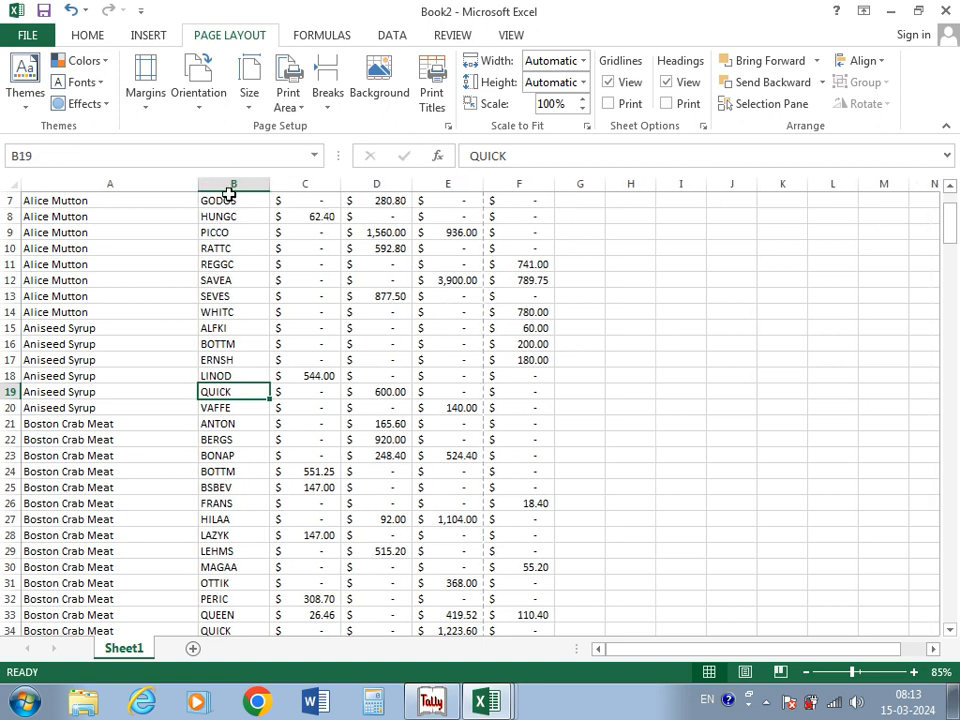
drag(197, 184, 164, 236)
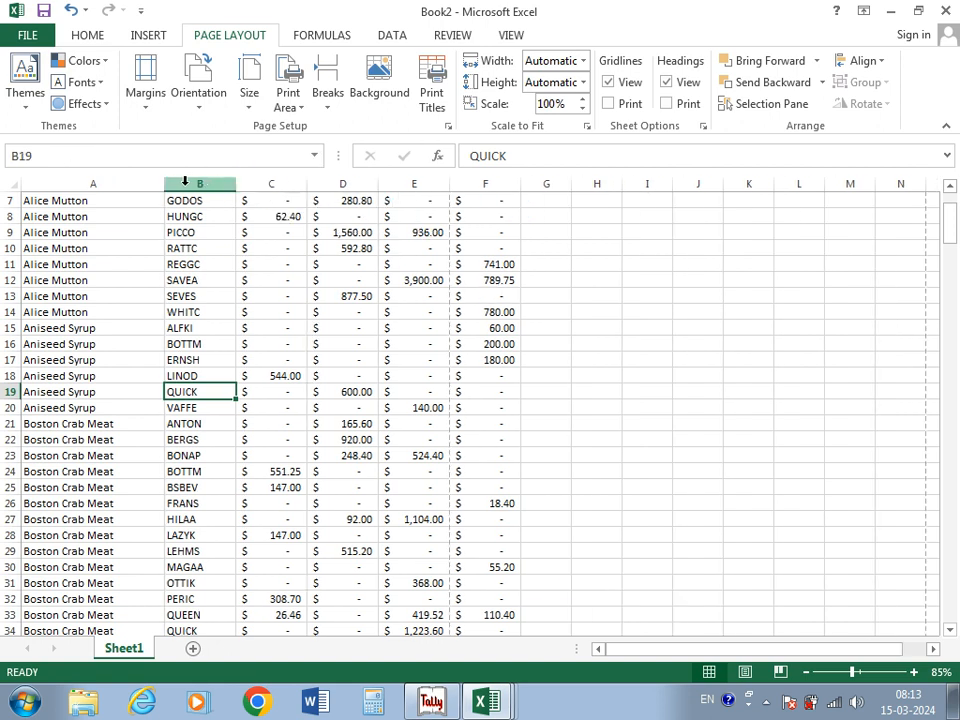
drag(166, 185, 149, 195)
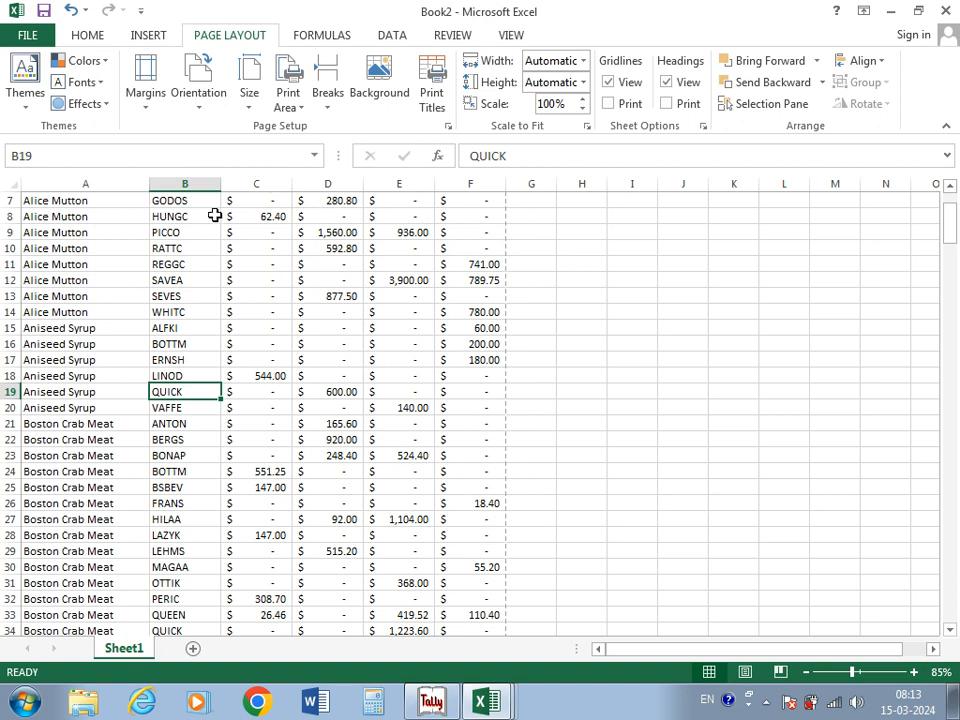
click(30, 35)
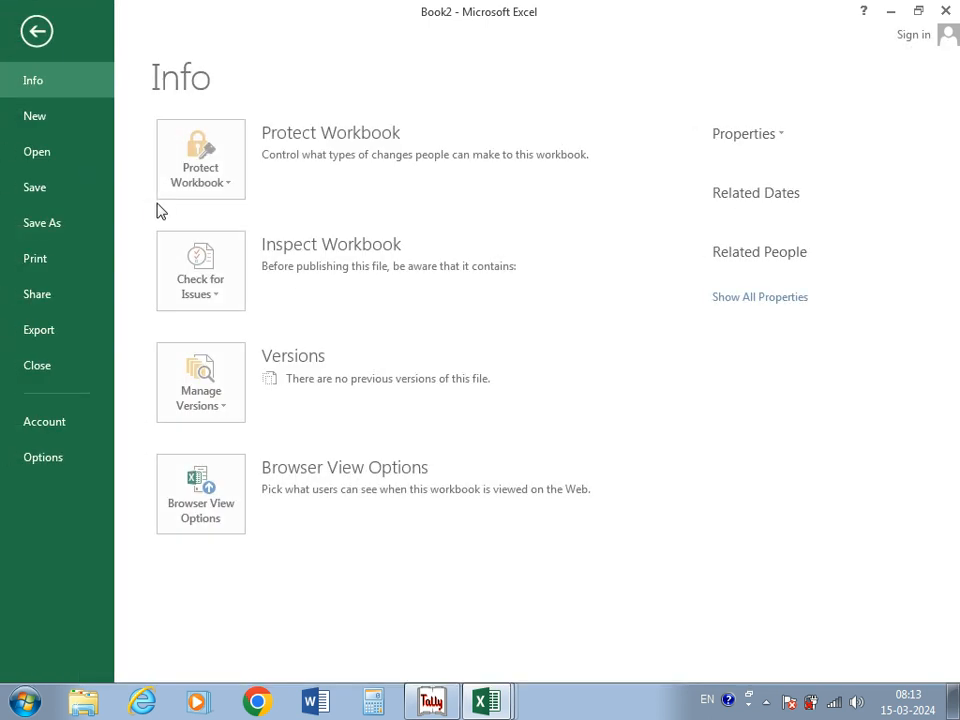
click(64, 259)
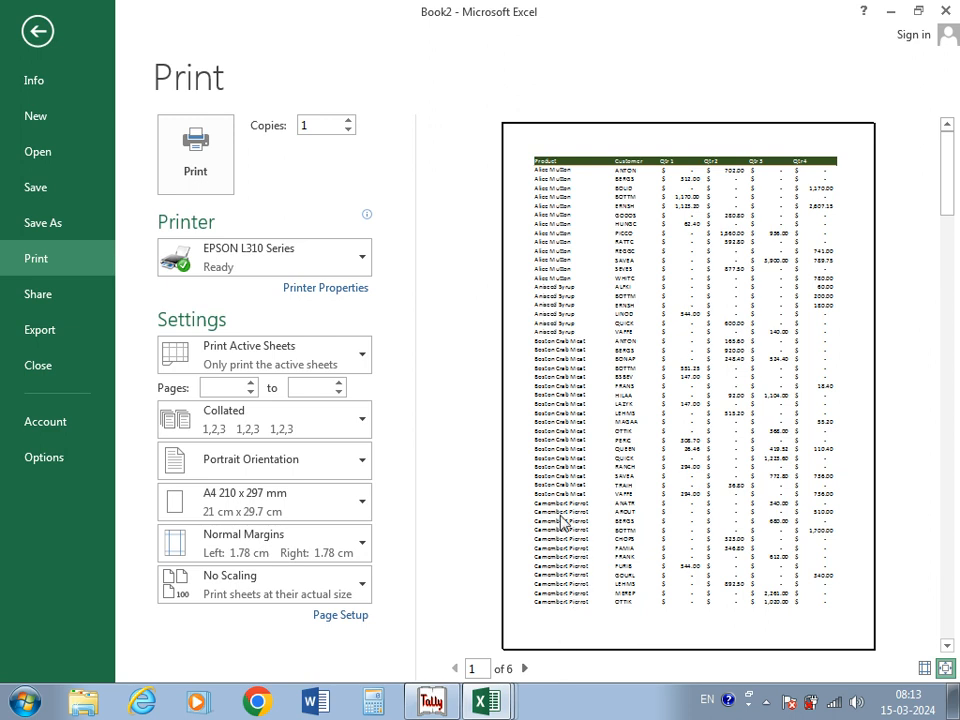
click(37, 31)
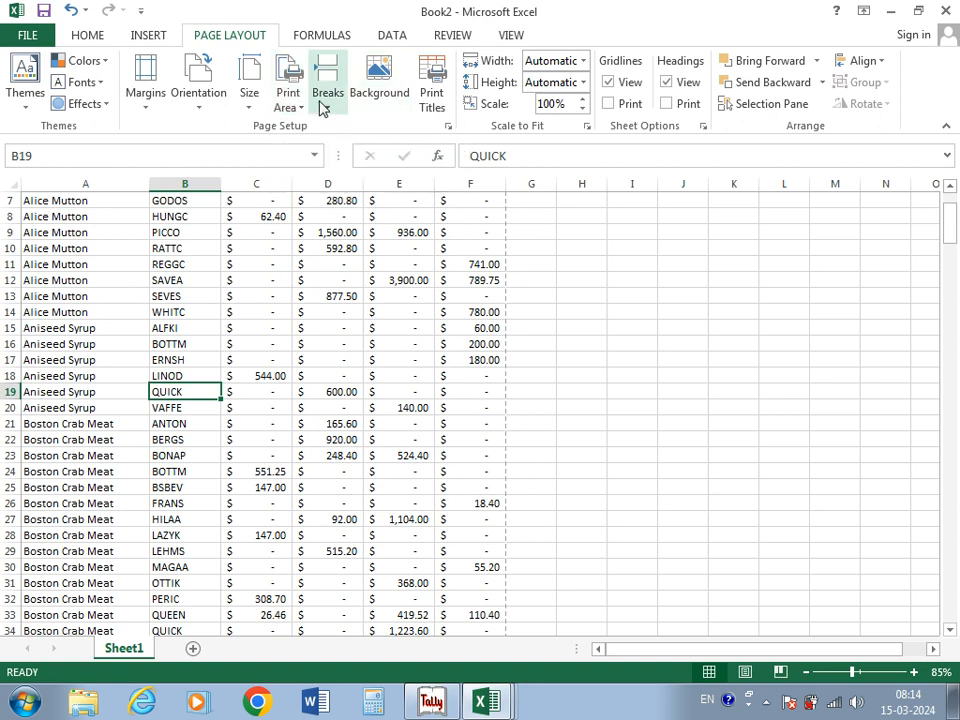
Step: Add the pale paper-texture picture 360_F_525153525_3tVDBbD5fbMu6LMZbheSBB5pH1YbXJjW from the My Pictures folder as the sheet background
click(394, 93)
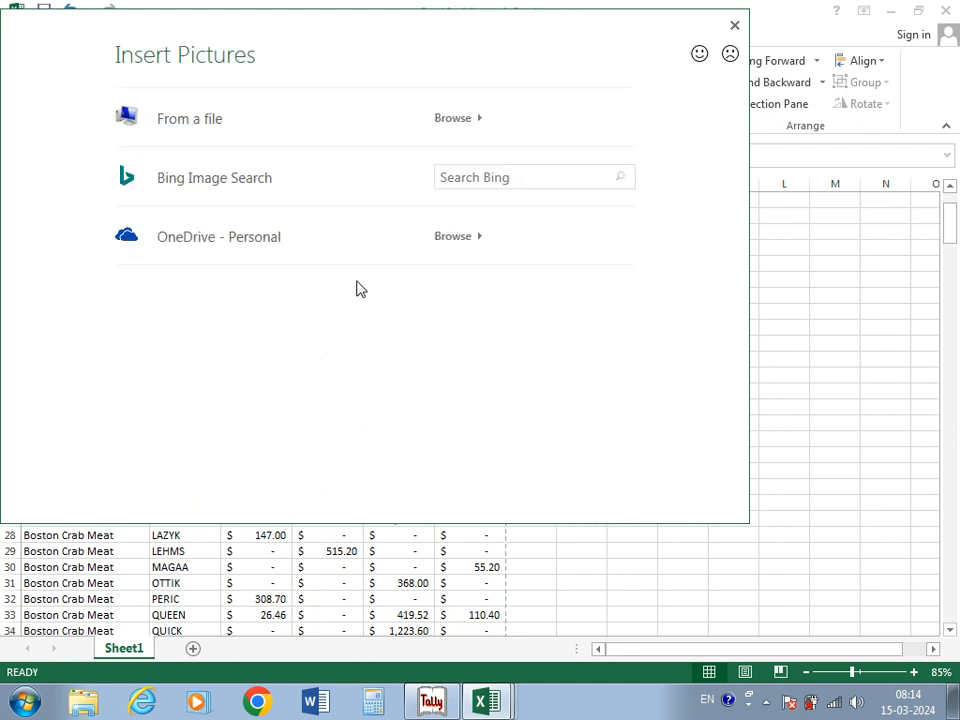
click(253, 133)
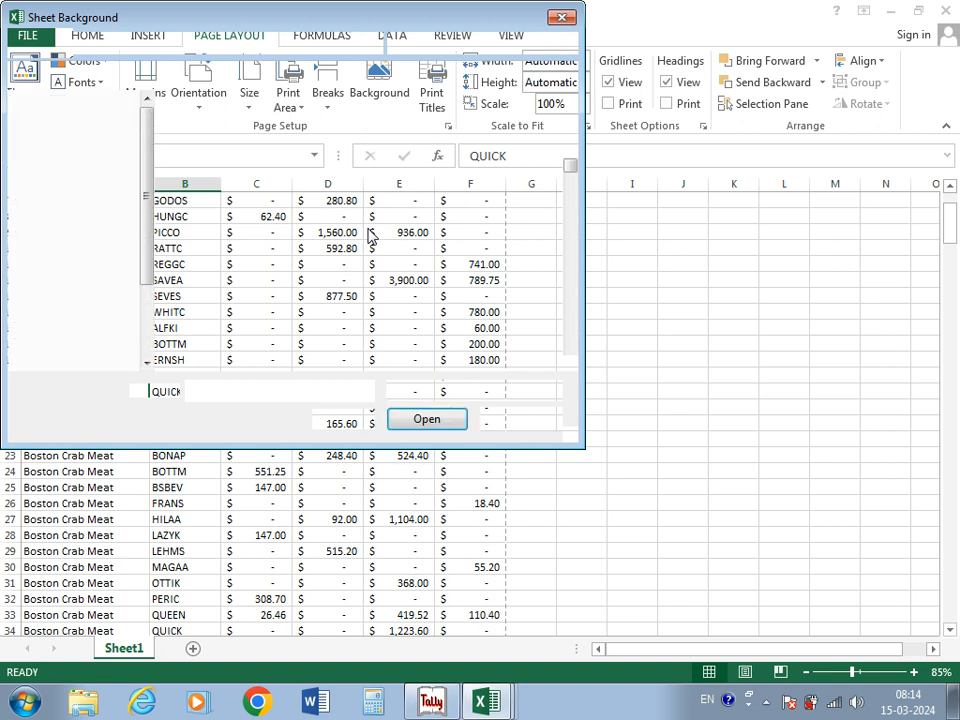
click(225, 335)
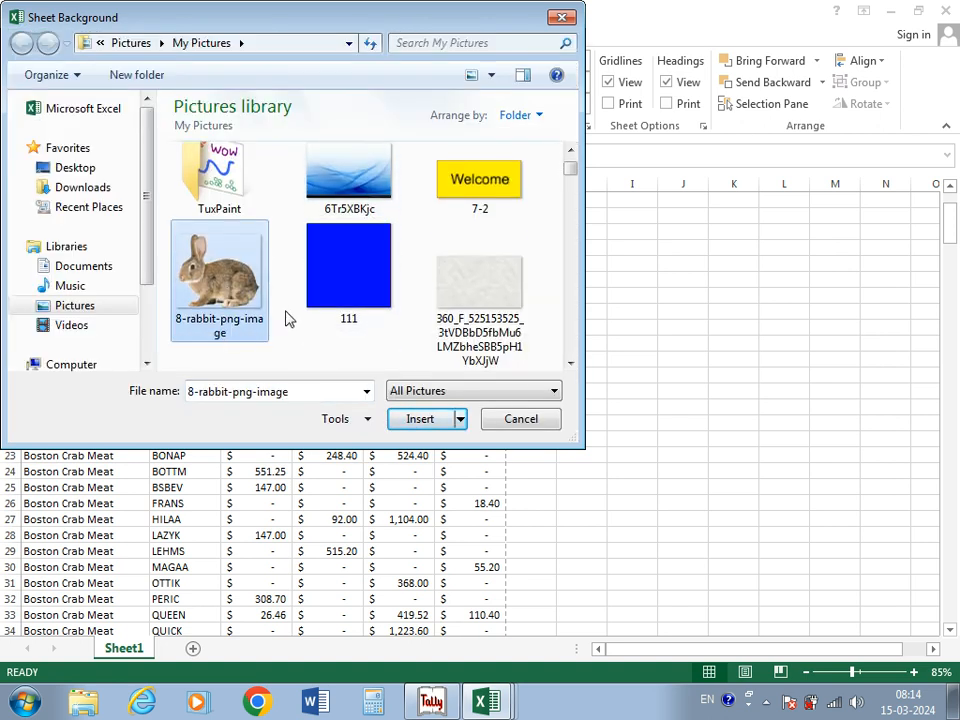
click(480, 345)
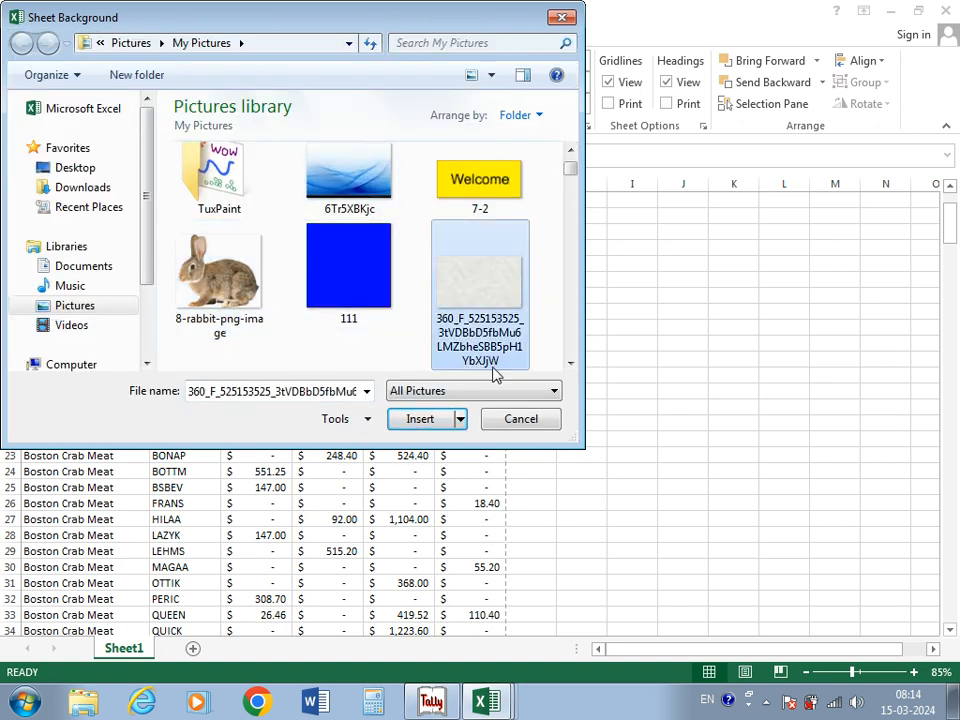
click(424, 419)
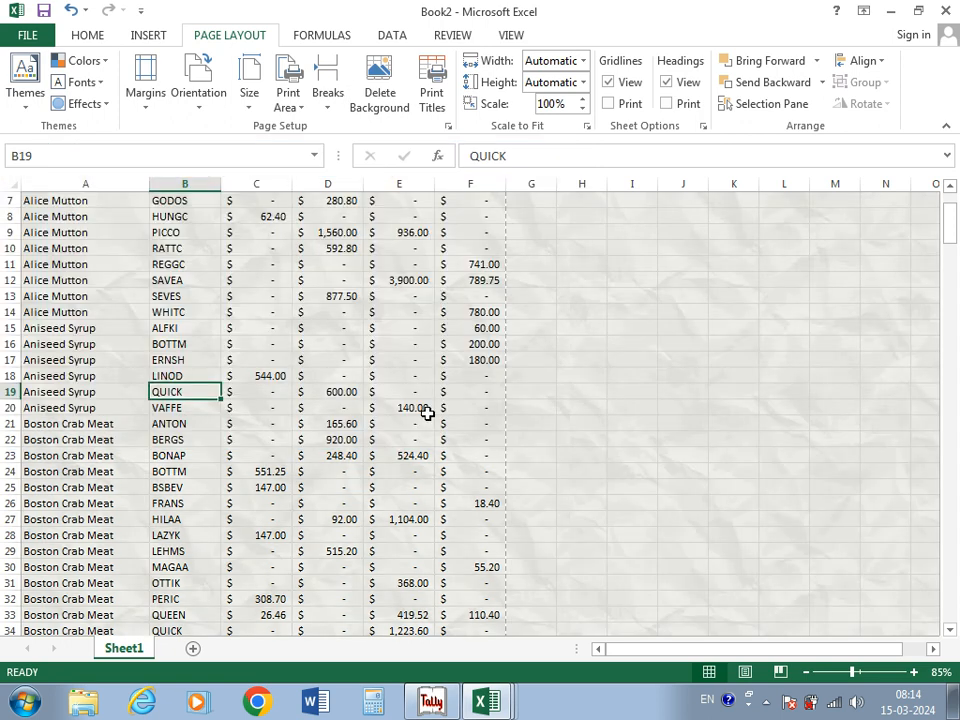
Step: Delete the paper-texture sheet background, try a solid blue picture in its place, and delete that background too
click(369, 113)
click(385, 100)
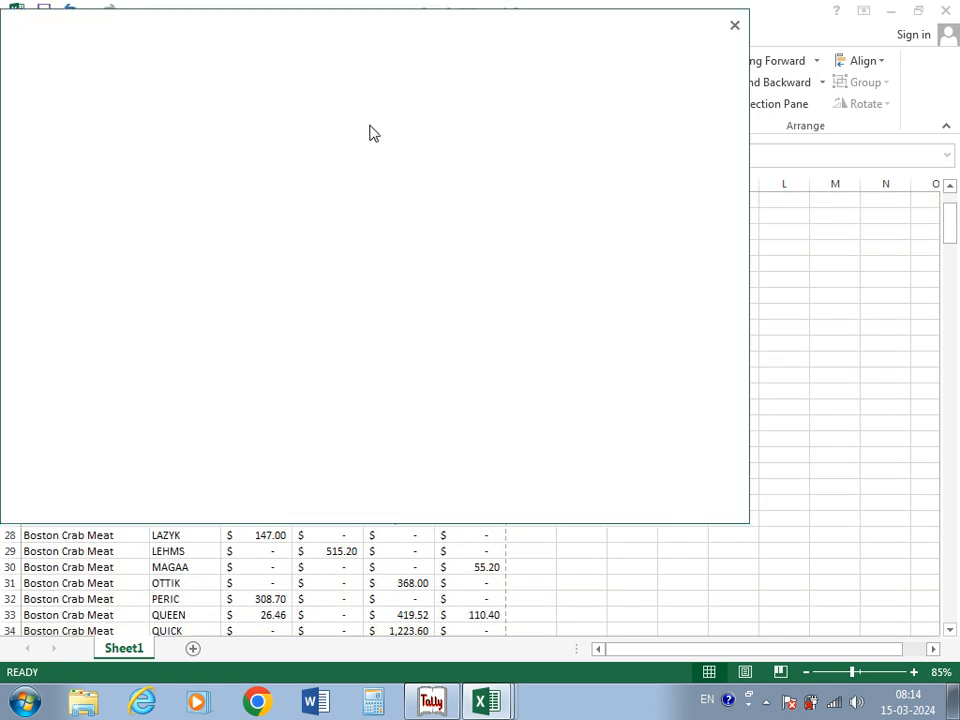
click(285, 143)
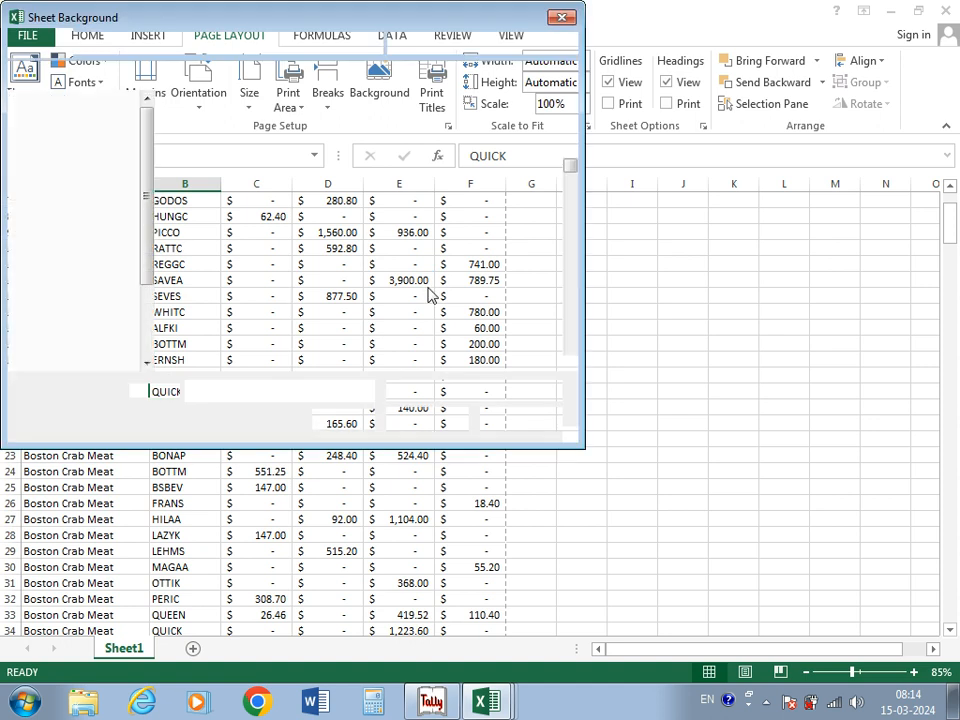
double_click(363, 295)
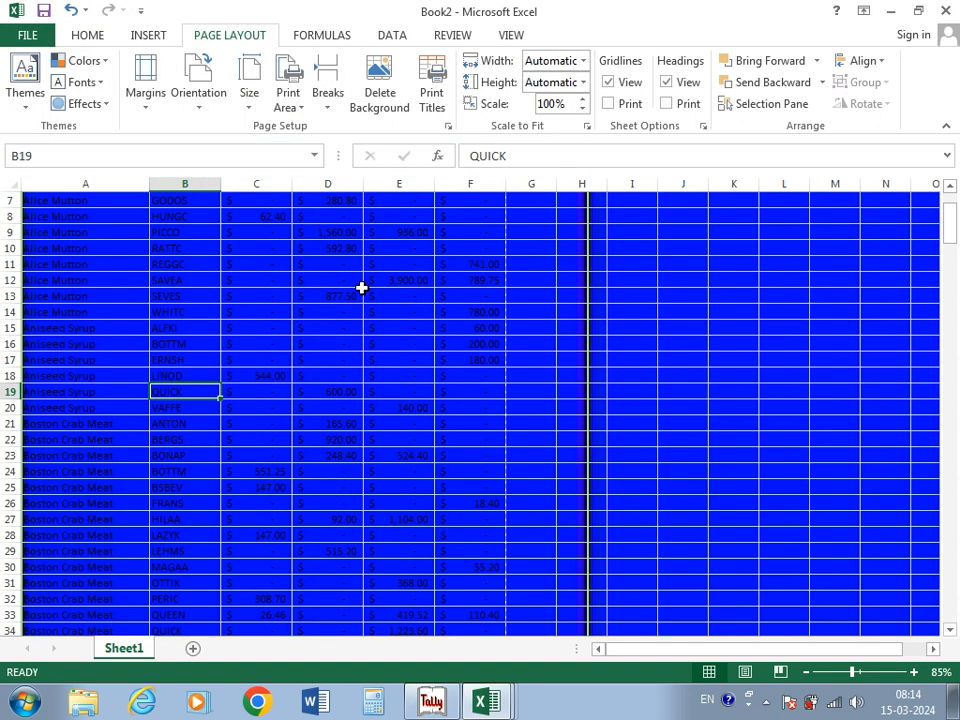
click(389, 116)
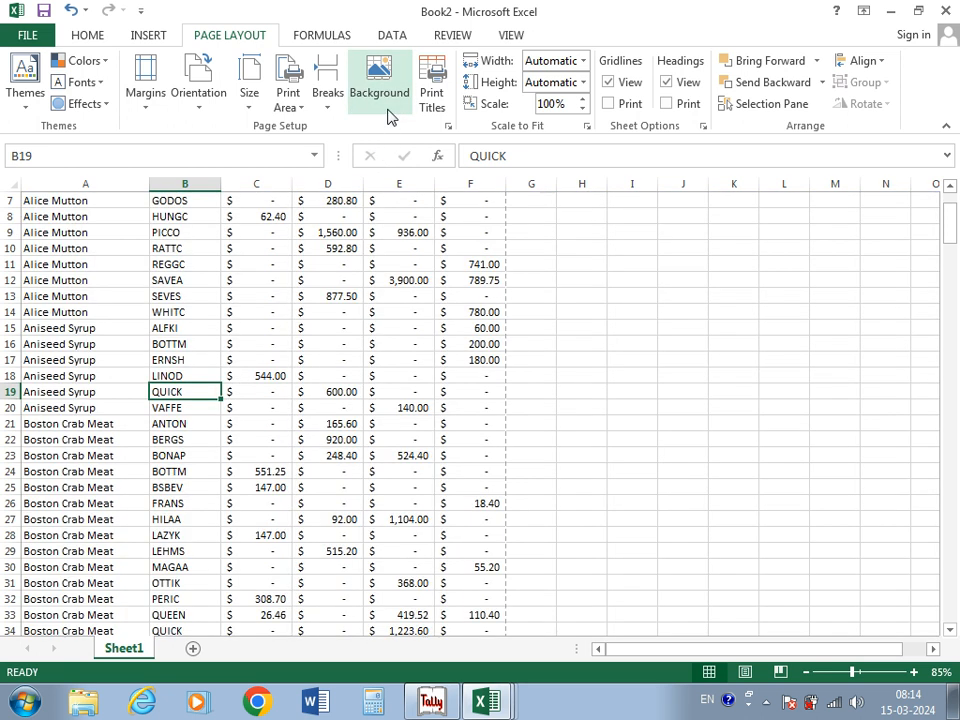
Step: Check the sheet without a background in the print preview, and return to the sheet
click(88, 40)
click(30, 38)
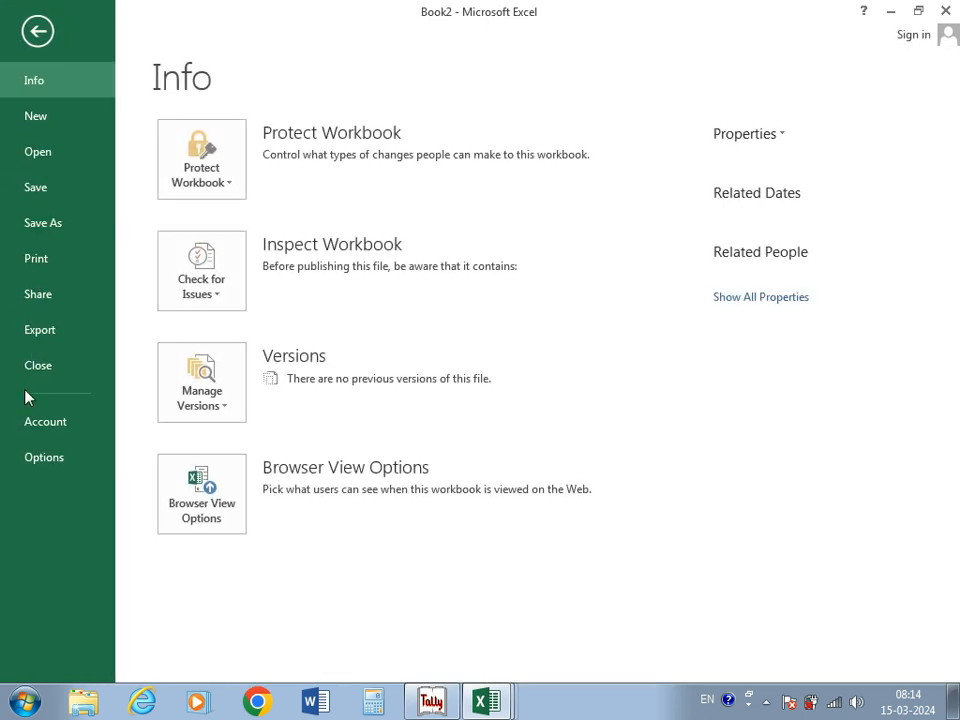
click(37, 264)
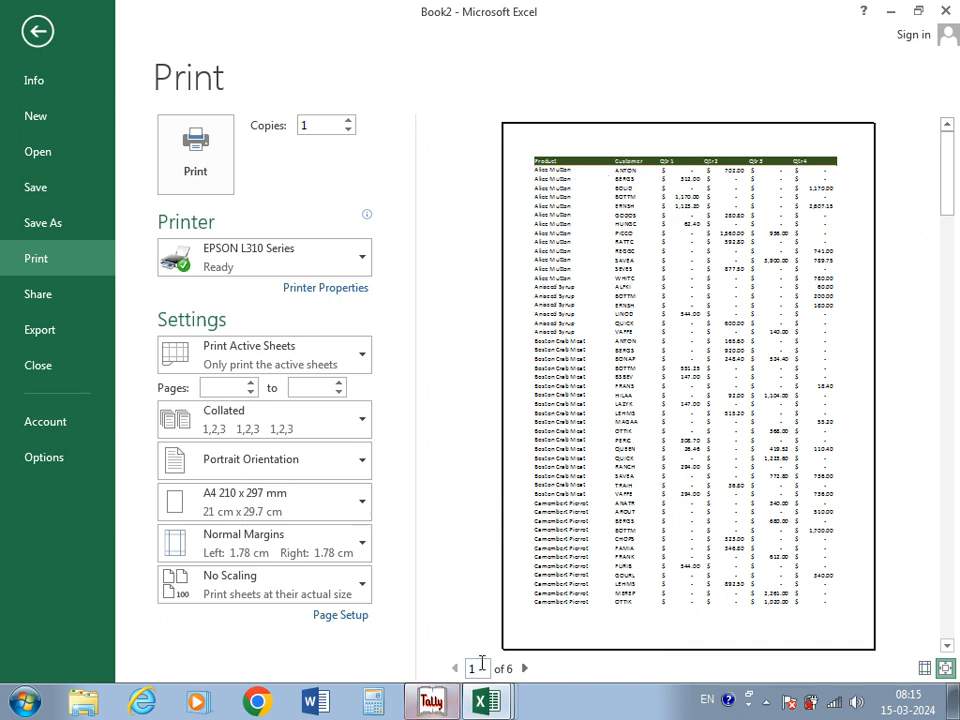
key(Escape)
Step: Set row 1 of Sheet1 as the print title row repeating at the top of every page, and open the print preview
scroll(950, 235, up, 2)
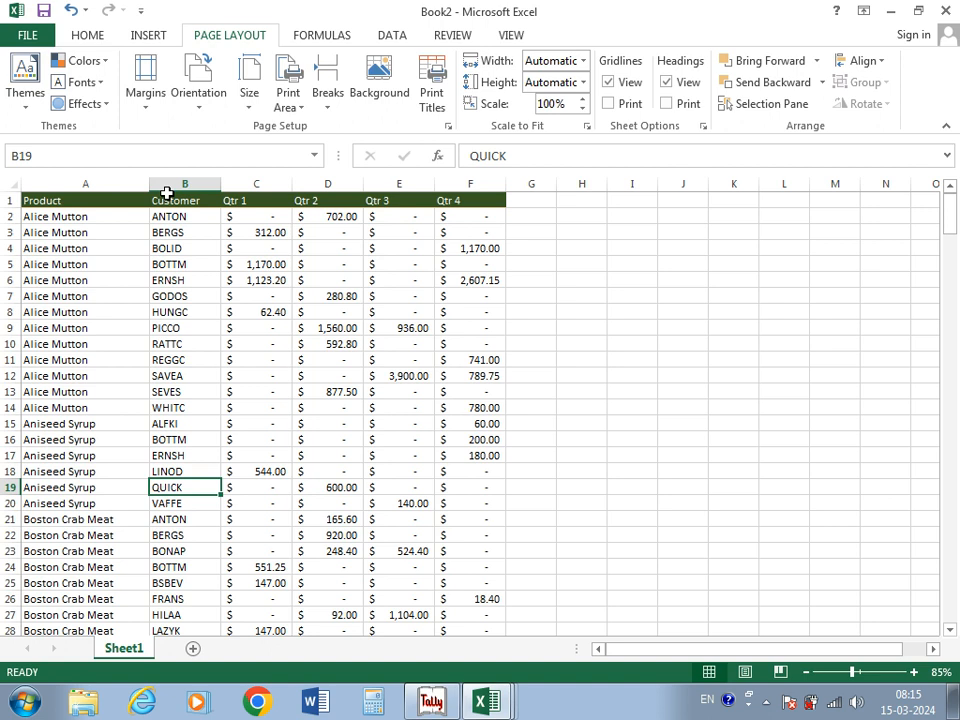
click(429, 101)
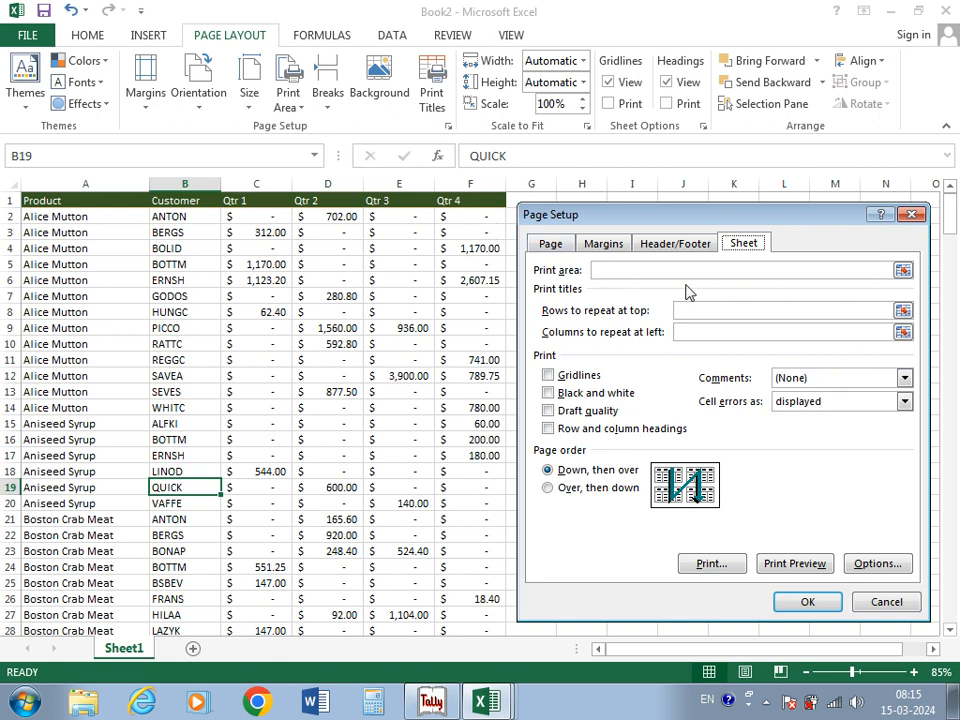
click(683, 272)
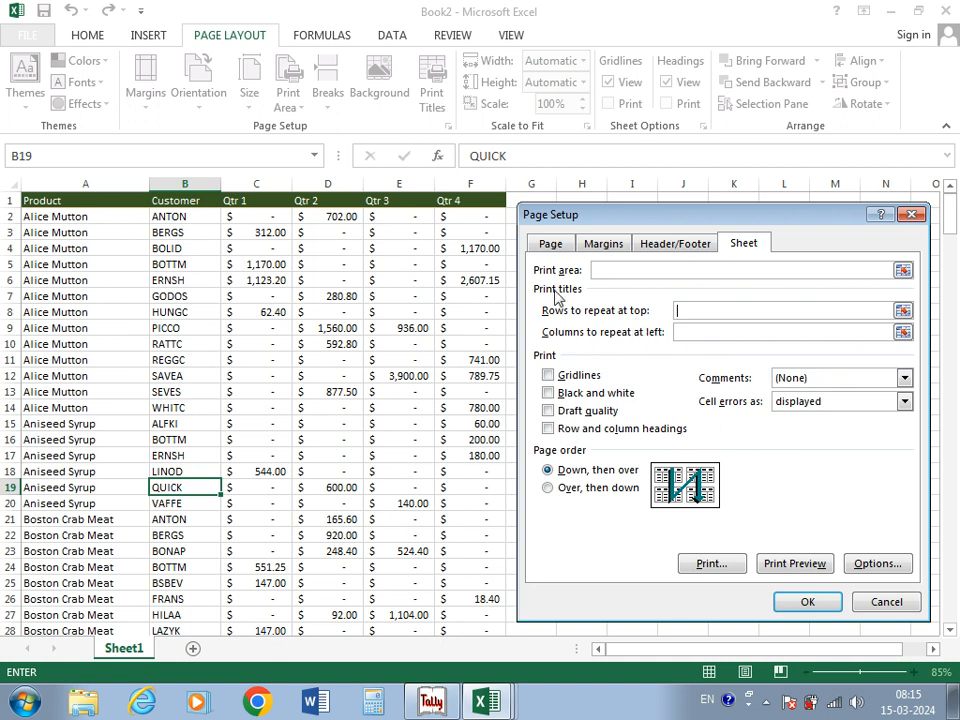
drag(55, 200, 197, 195)
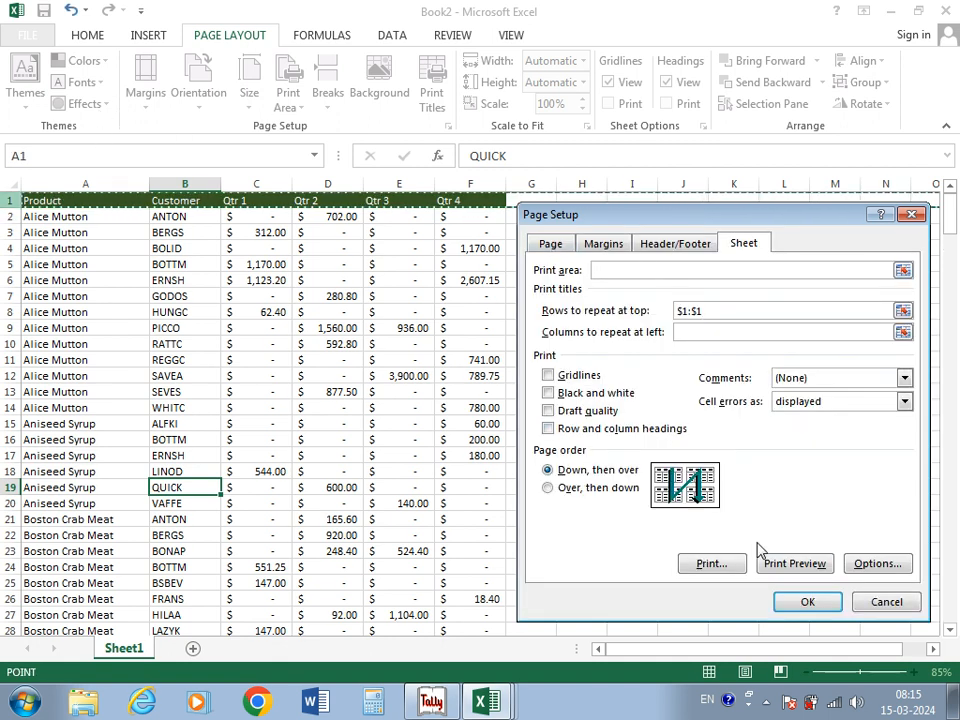
click(794, 564)
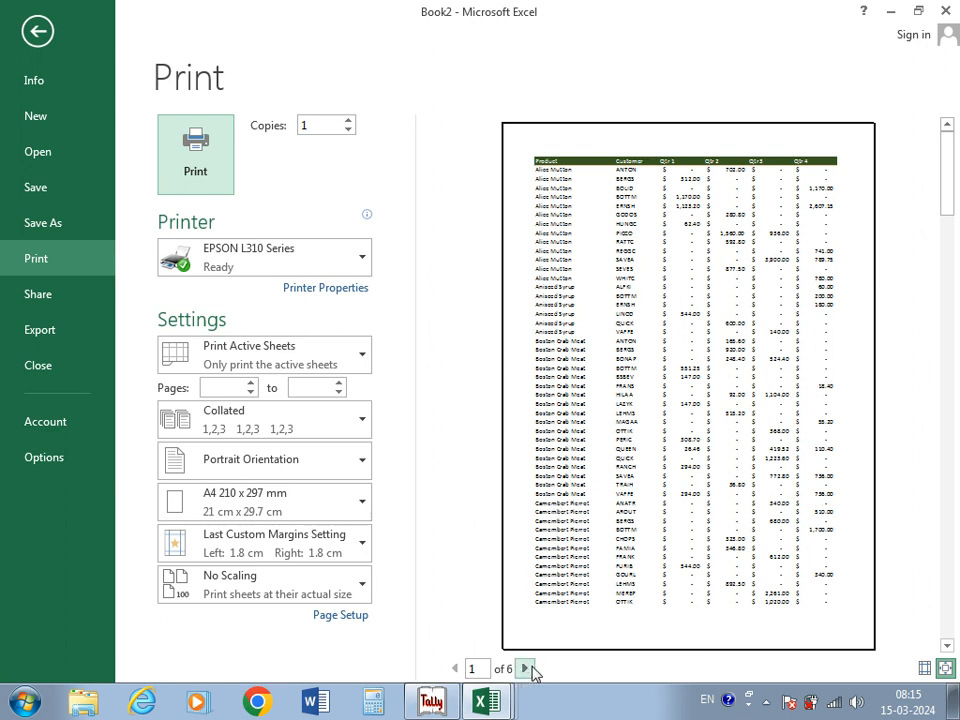
Step: Page through the print preview up to page 4 to examine the header row on each page, and return to the sheet
click(531, 670)
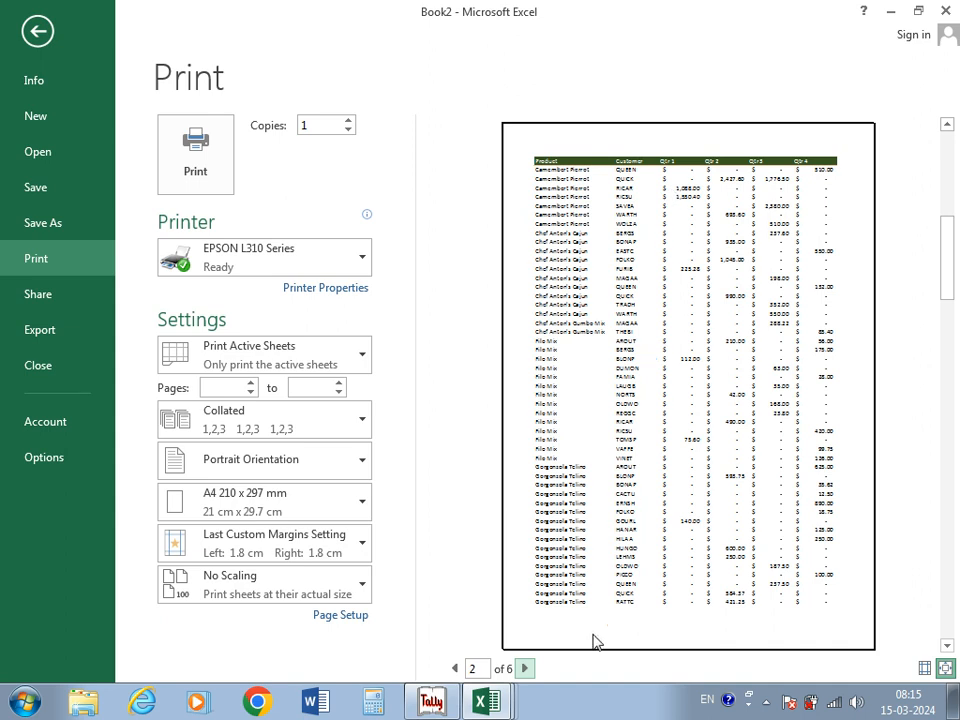
click(524, 668)
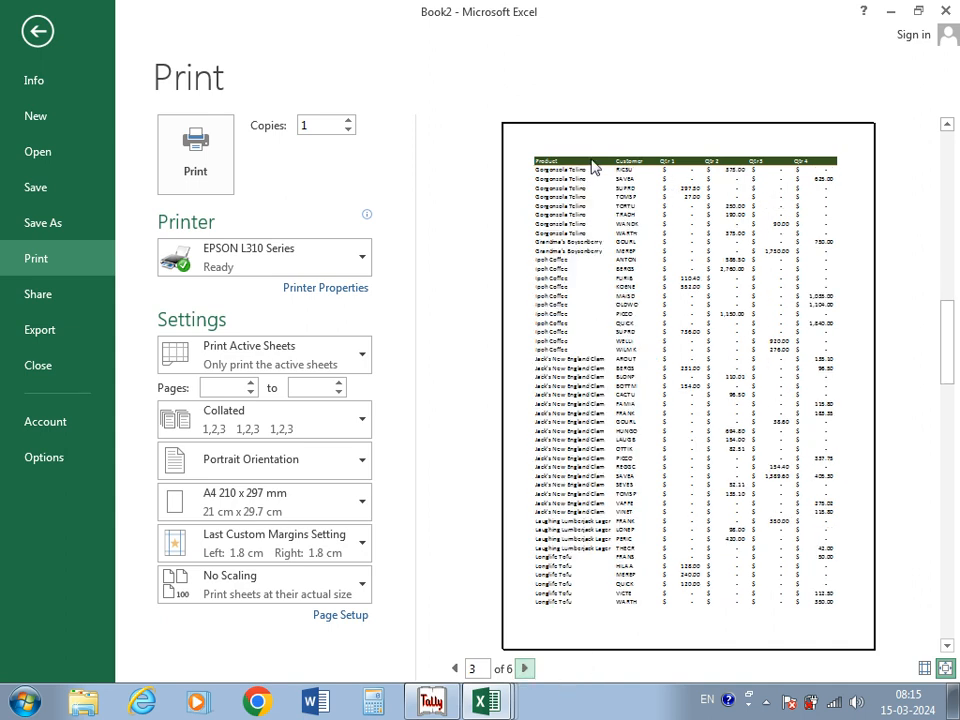
click(526, 670)
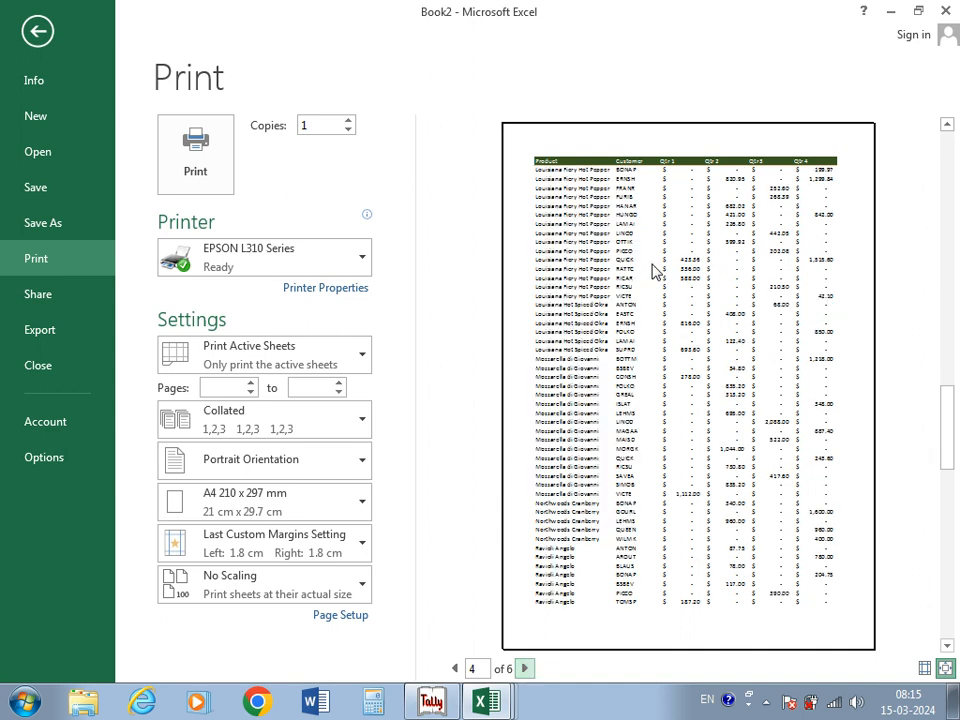
click(37, 31)
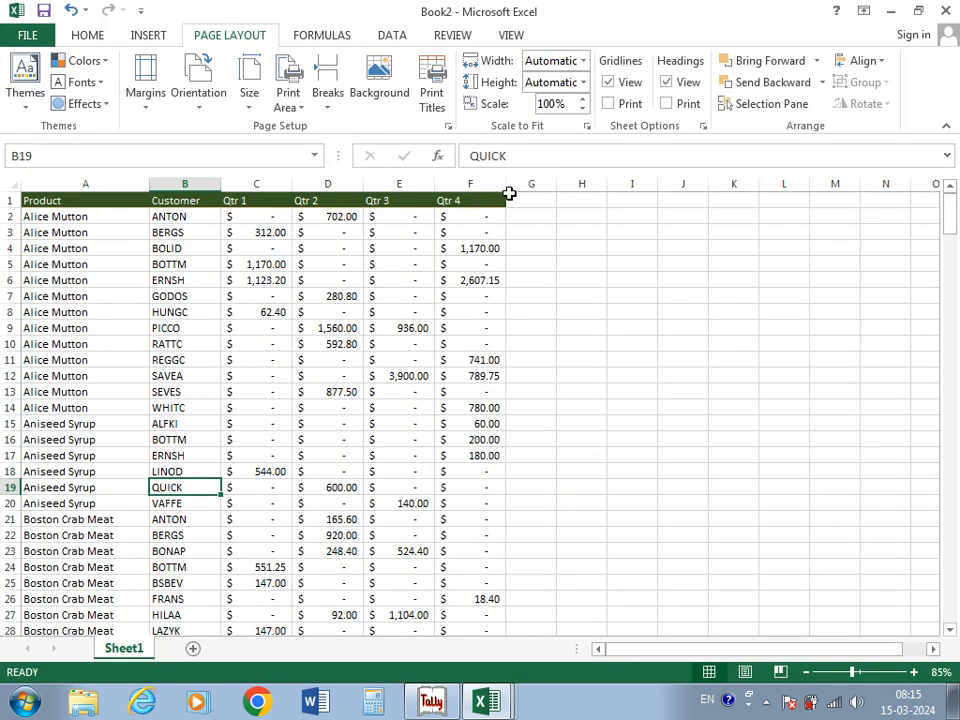
Step: Fill the header cells A1:F1 with red
click(477, 193)
drag(477, 193, 47, 193)
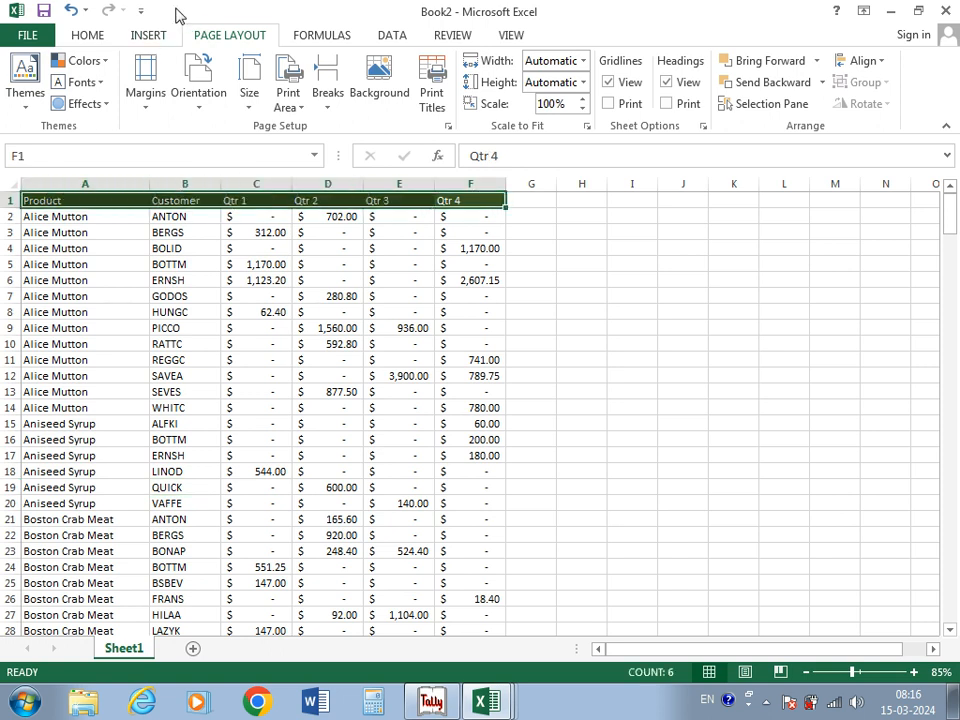
click(87, 36)
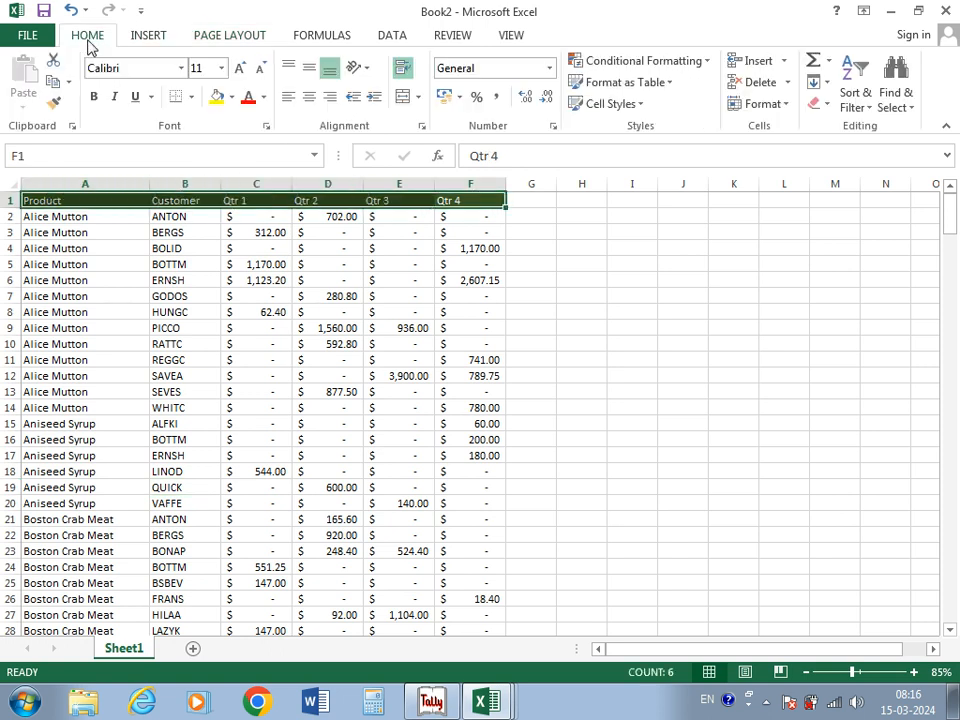
click(222, 99)
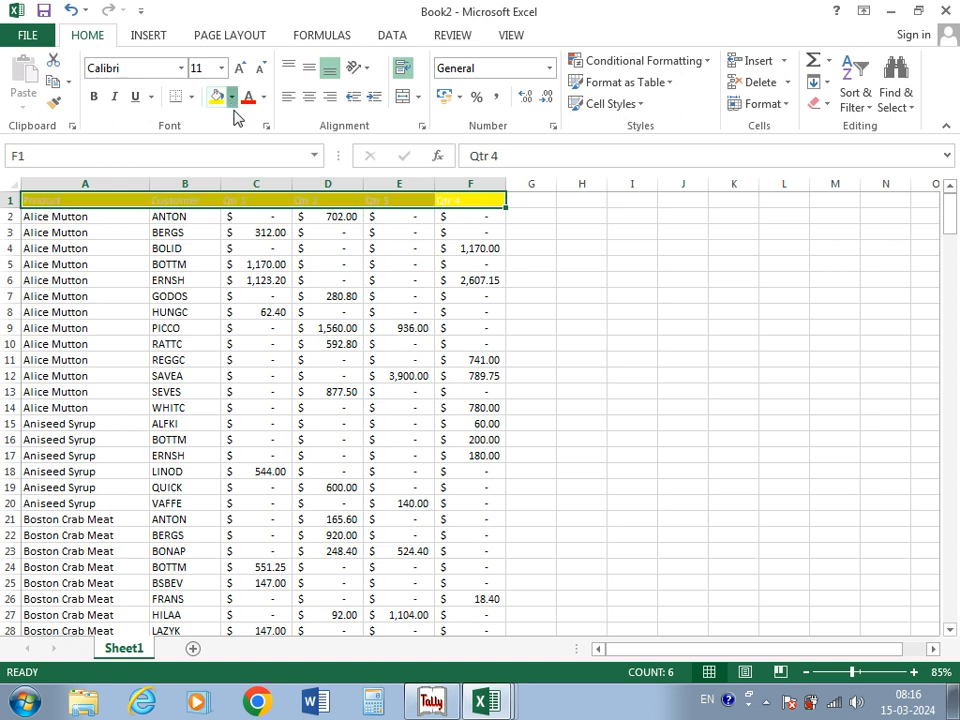
click(231, 241)
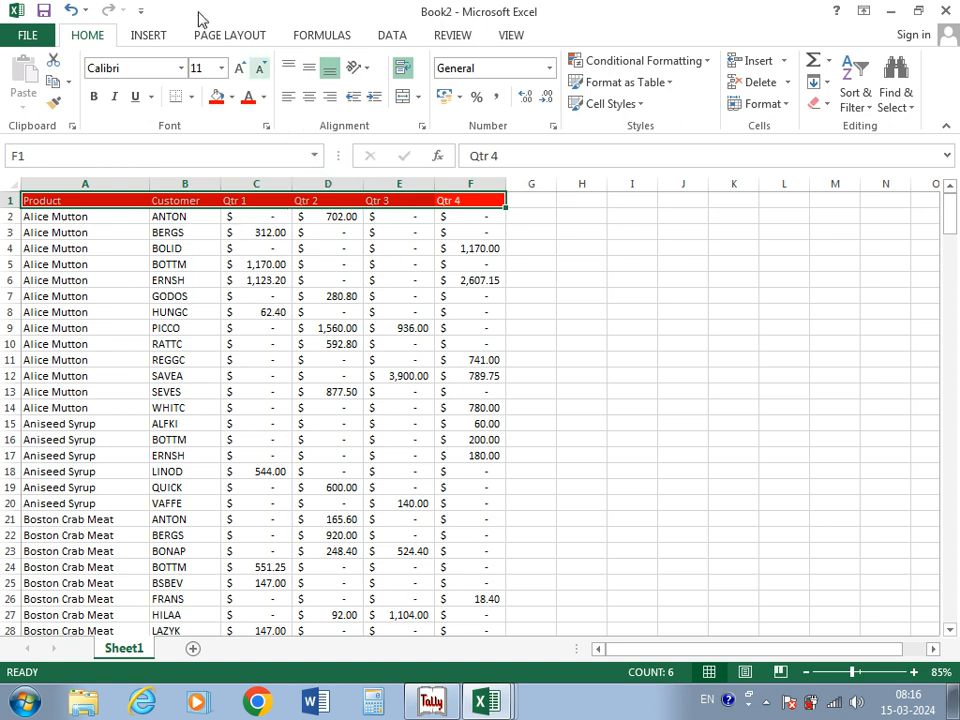
Step: Page through the print preview up to page 6 to examine the recoloured header row, and return to the sheet
click(36, 40)
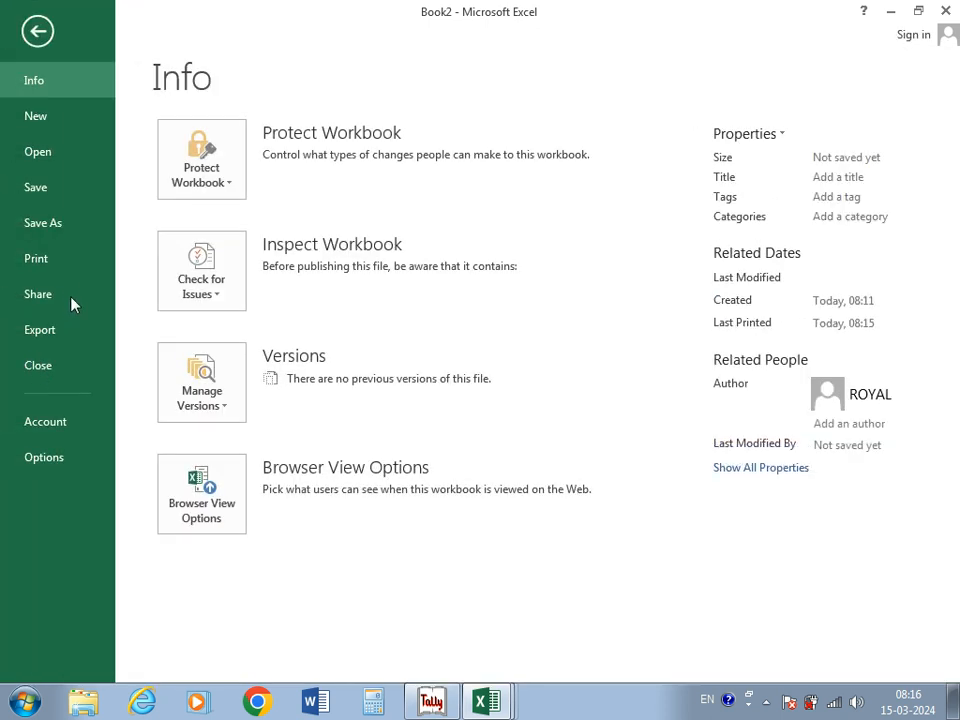
click(51, 264)
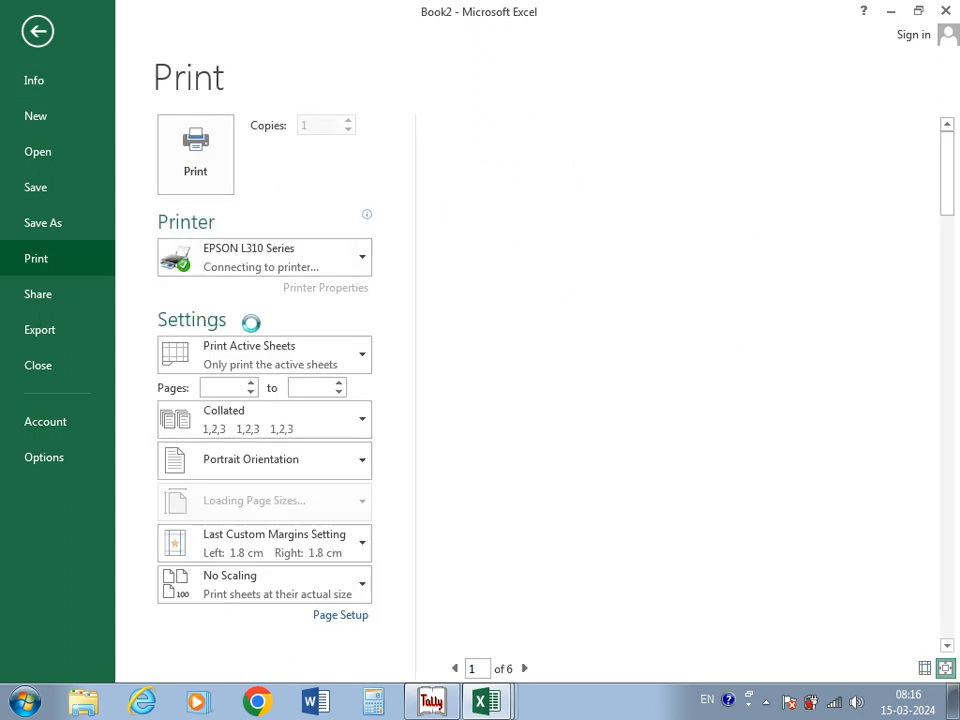
click(523, 669)
click(524, 669)
click(524, 669)
click(524, 669)
click(524, 669)
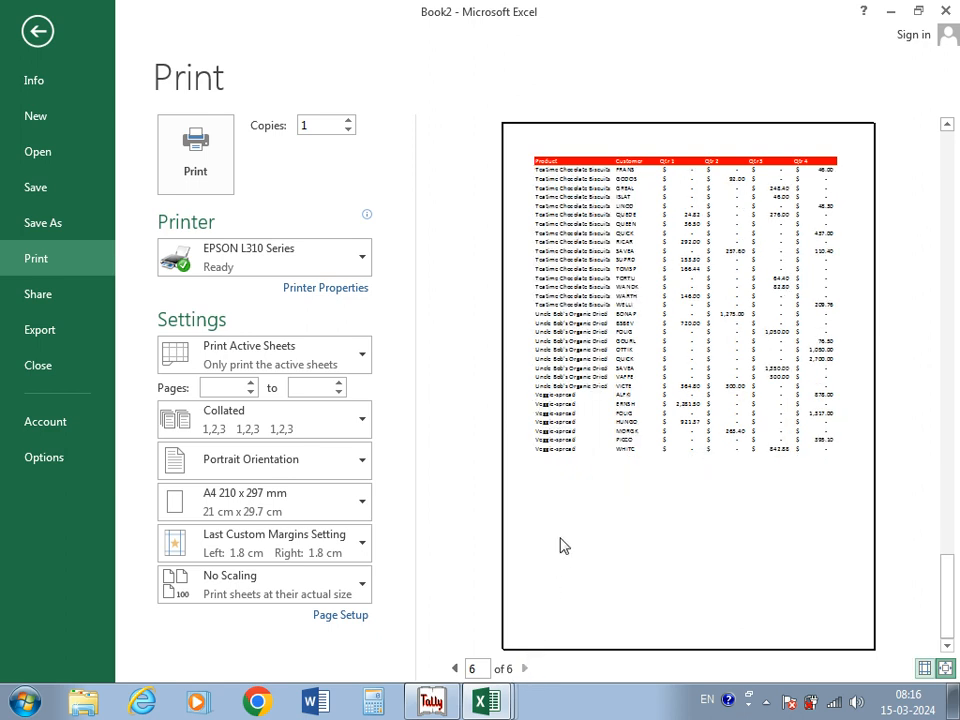
click(31, 29)
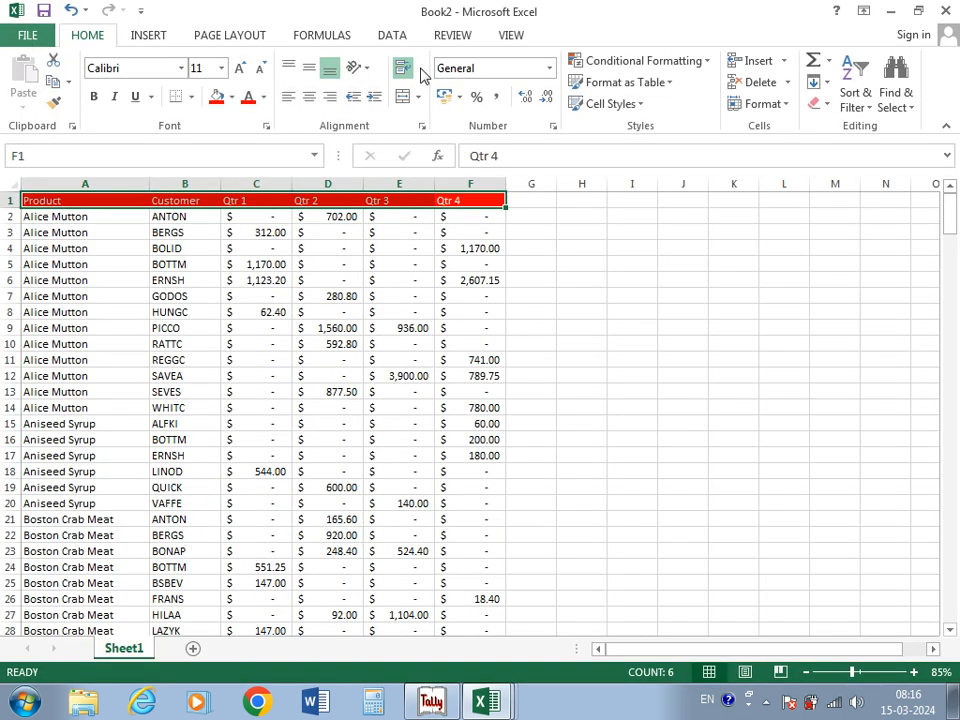
Step: Clear the rows to repeat at top from the print titles, and check page 2 of the print preview for the header
click(250, 40)
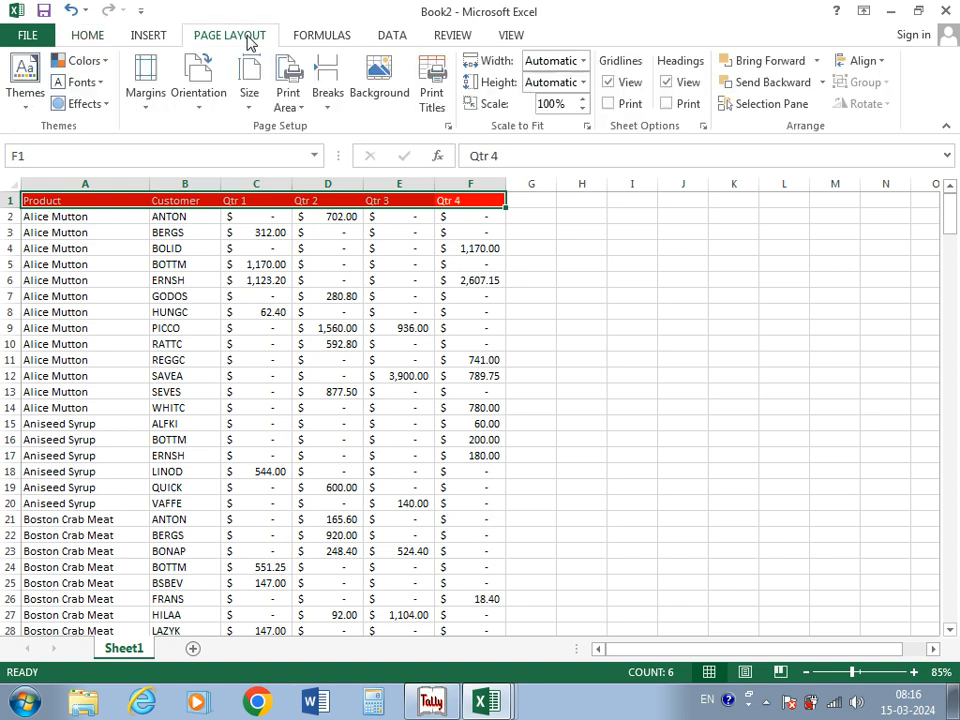
click(424, 110)
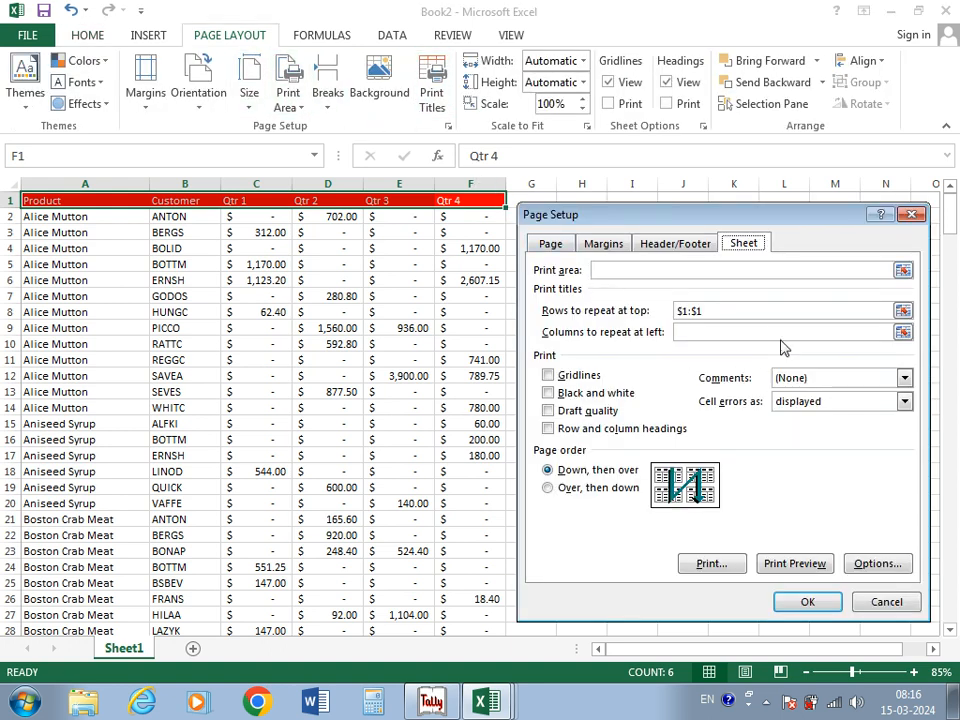
click(766, 310)
key(BackSpace)
key(BackSpace)
key(BackSpace)
key(BackSpace)
key(BackSpace)
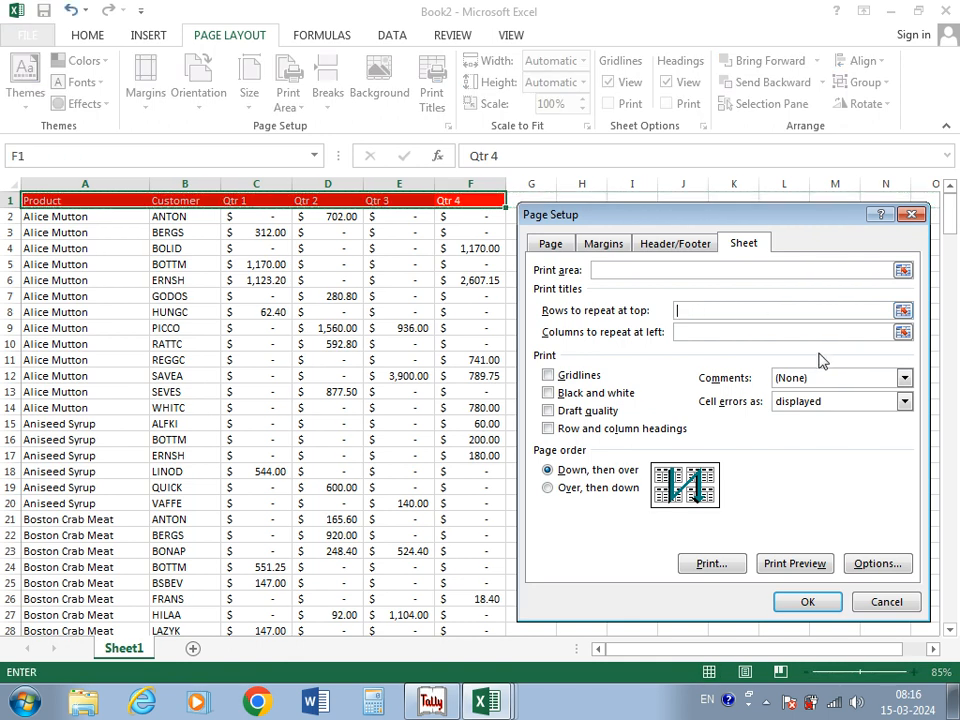
click(797, 564)
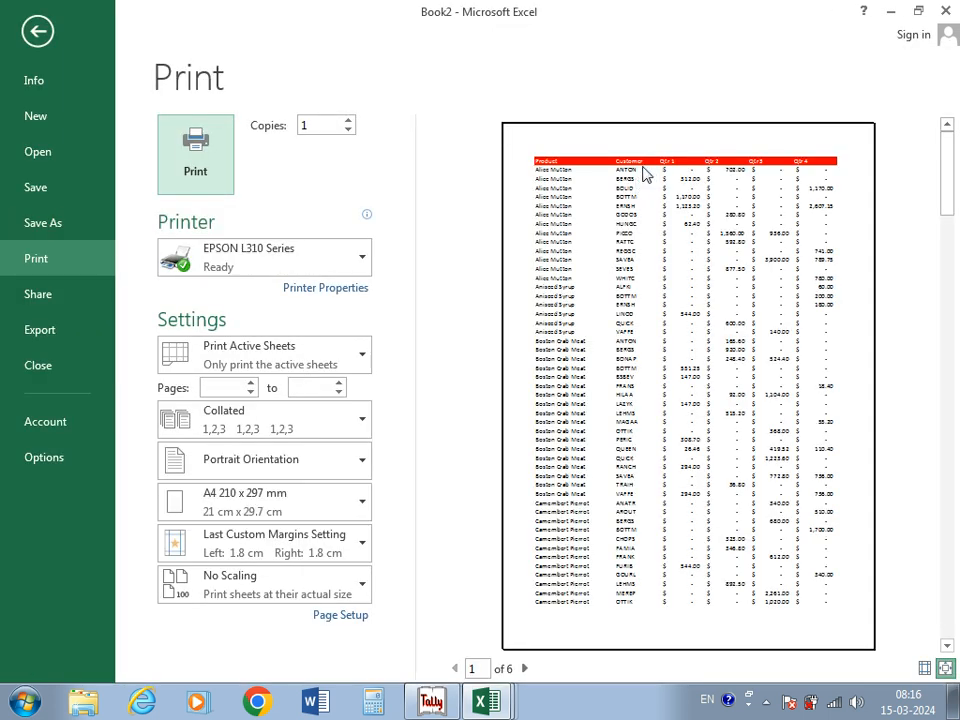
click(525, 668)
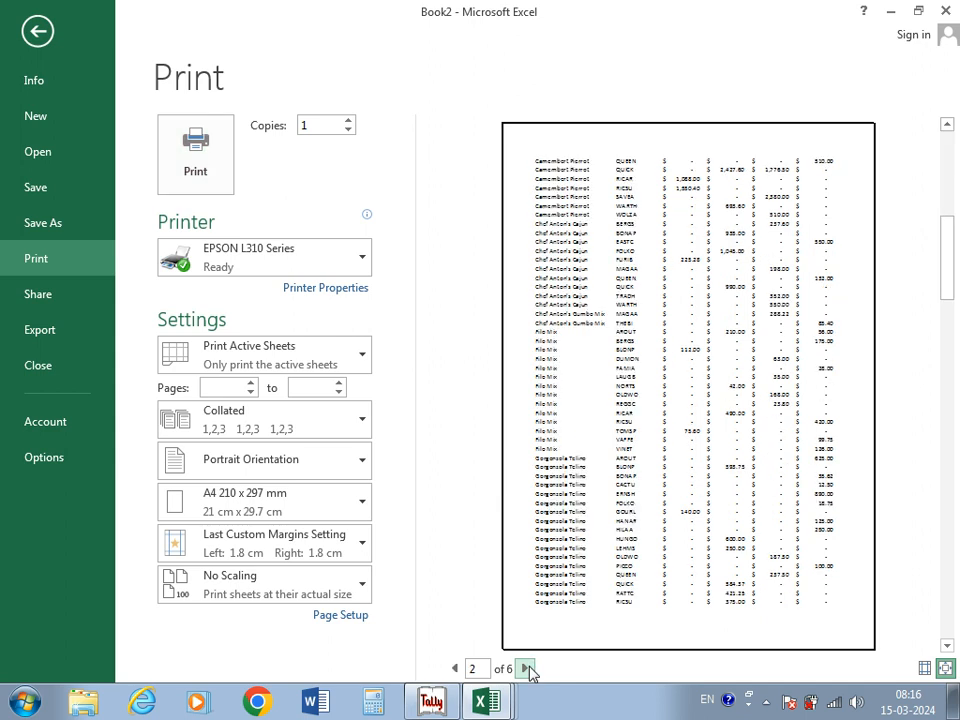
click(37, 31)
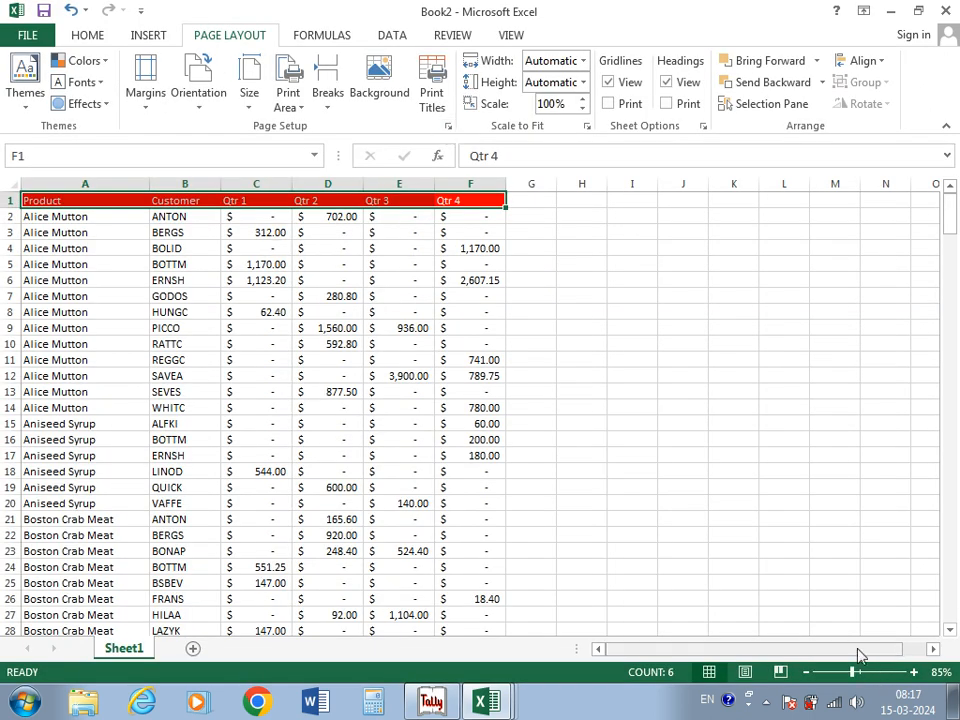
Step: Copy the range A1:F24 of Sheet1 and paste it at cell A1 of a new sheet
click(59, 180)
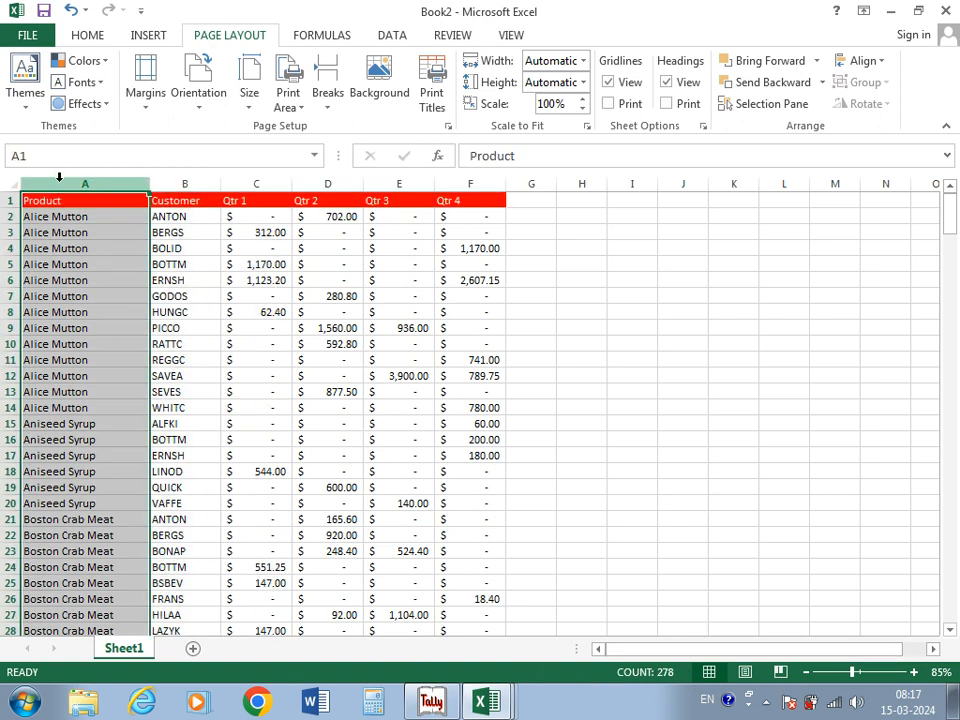
drag(84, 200, 473, 568)
key(ctrl+c)
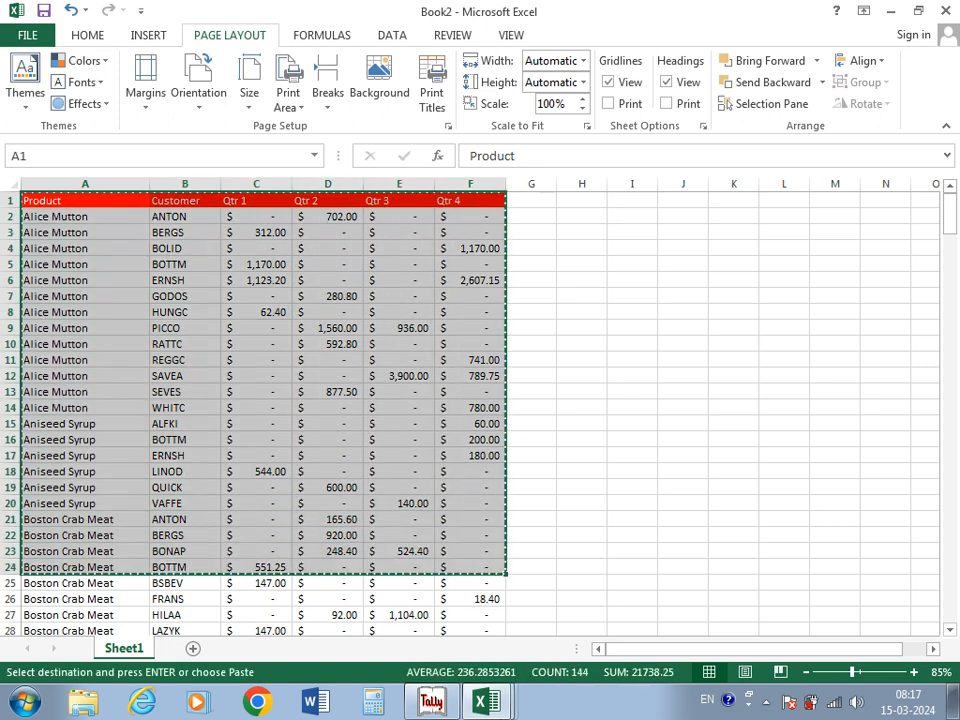
click(192, 646)
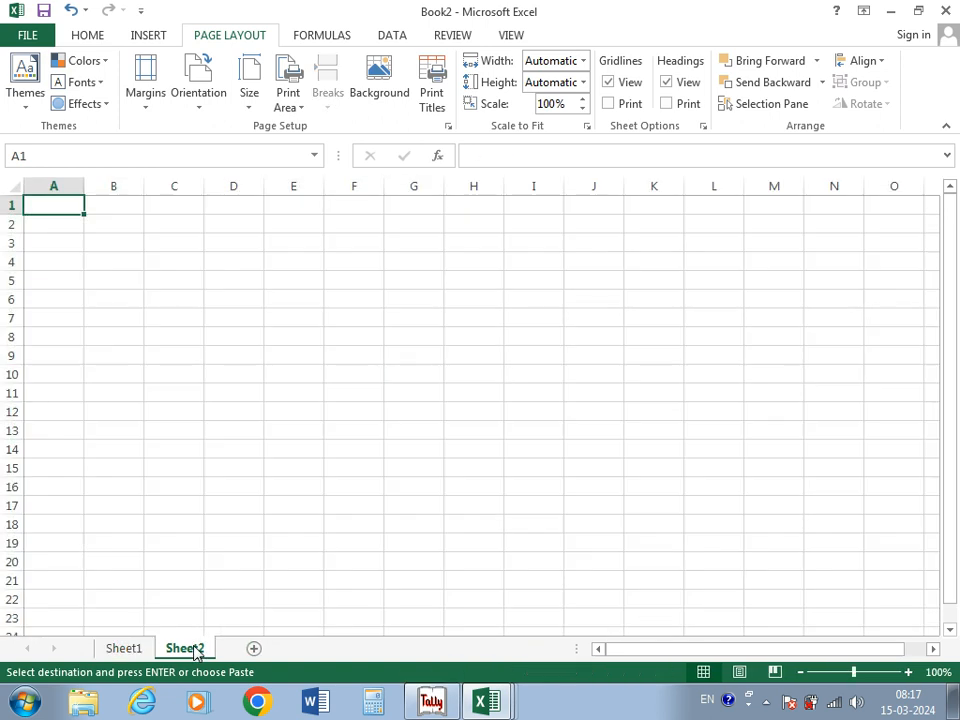
key(ctrl+v)
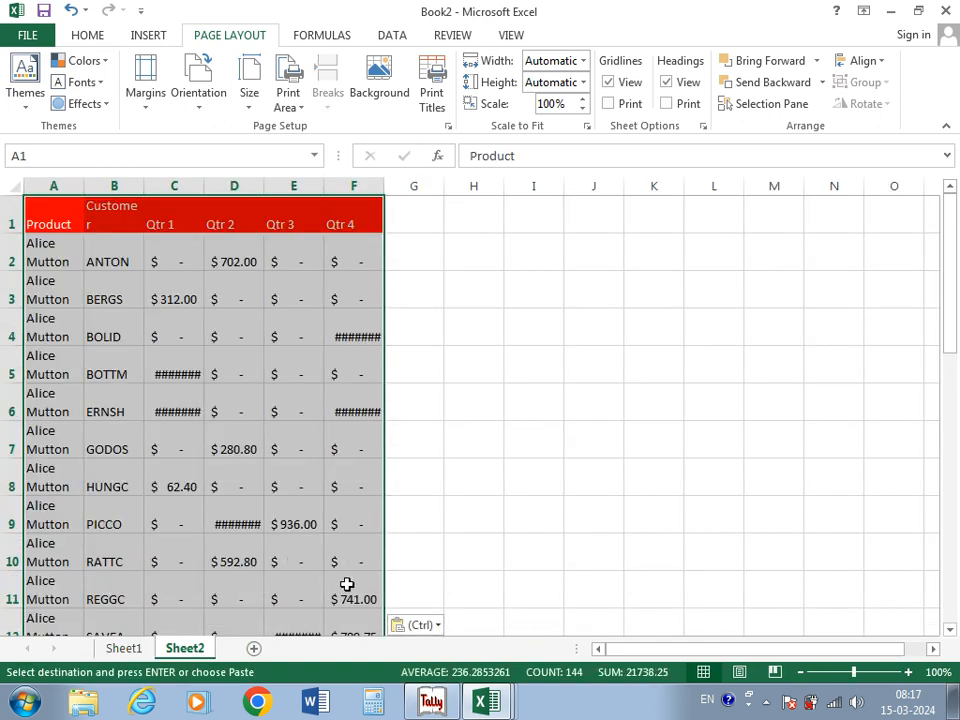
scroll(358, 588, down, 2)
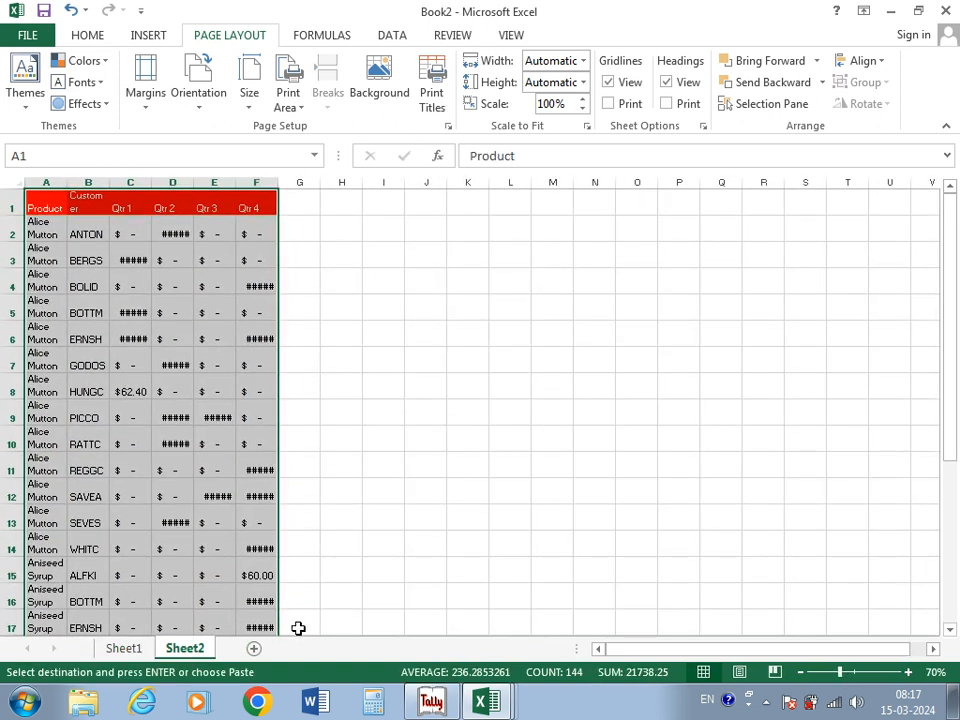
scroll(298, 628, down, 2)
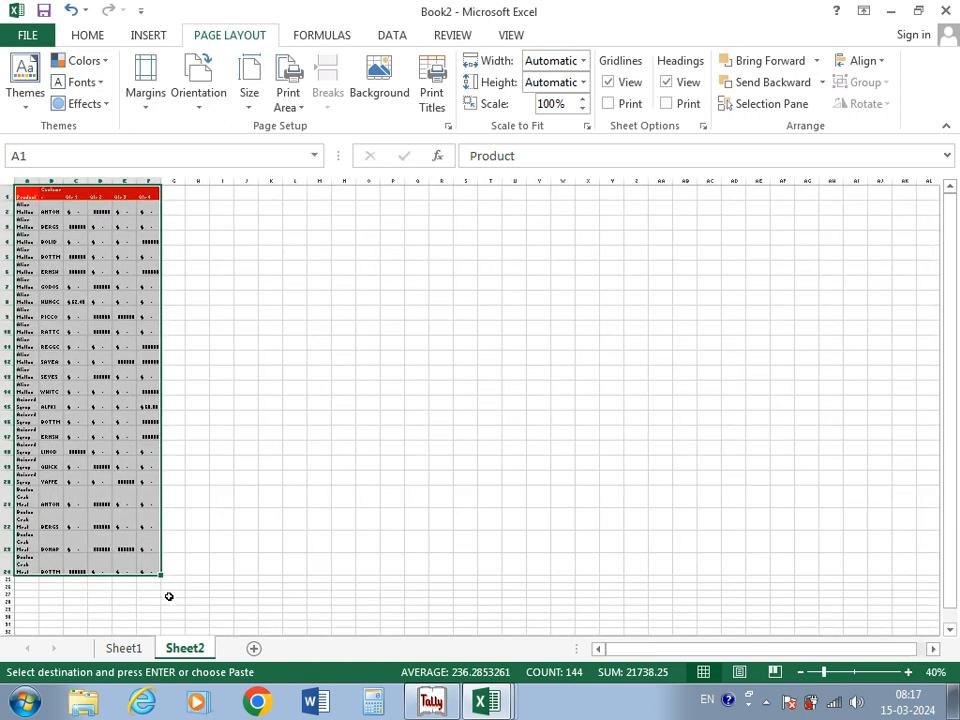
Step: Auto-fill the range A1:F24 across the columns through DT
drag(160, 576, 893, 575)
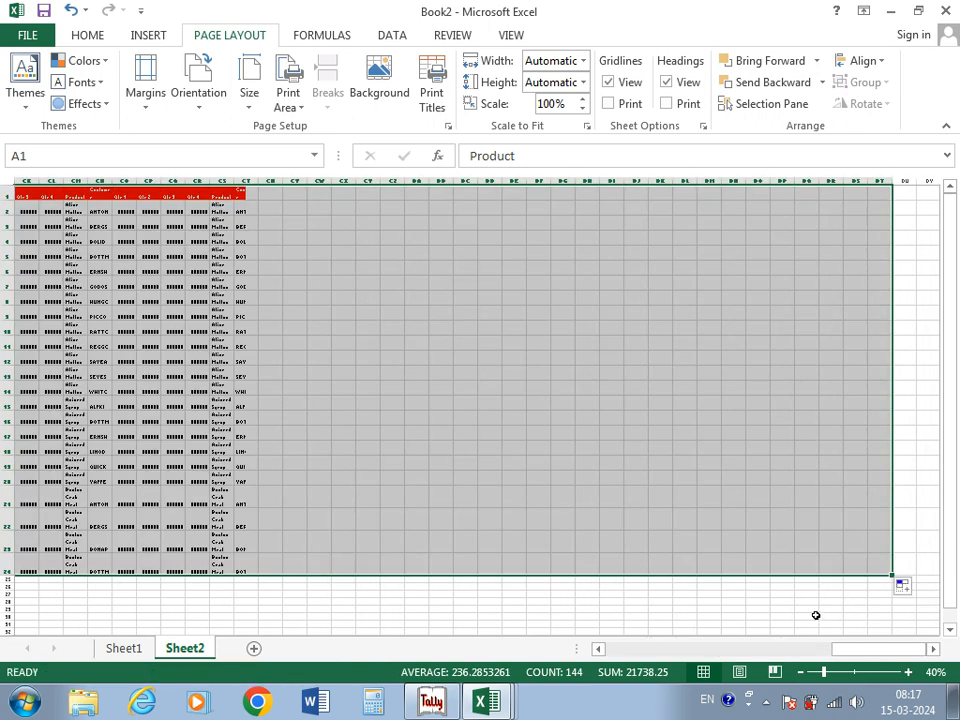
drag(861, 649, 541, 671)
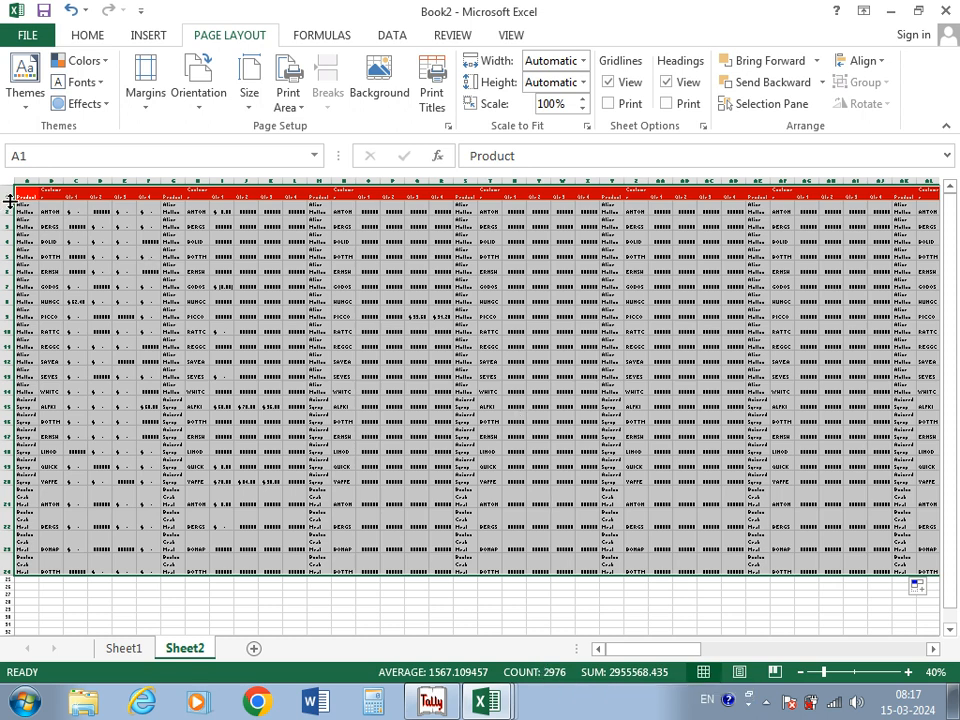
ctrl+scroll(38, 205, up, 3)
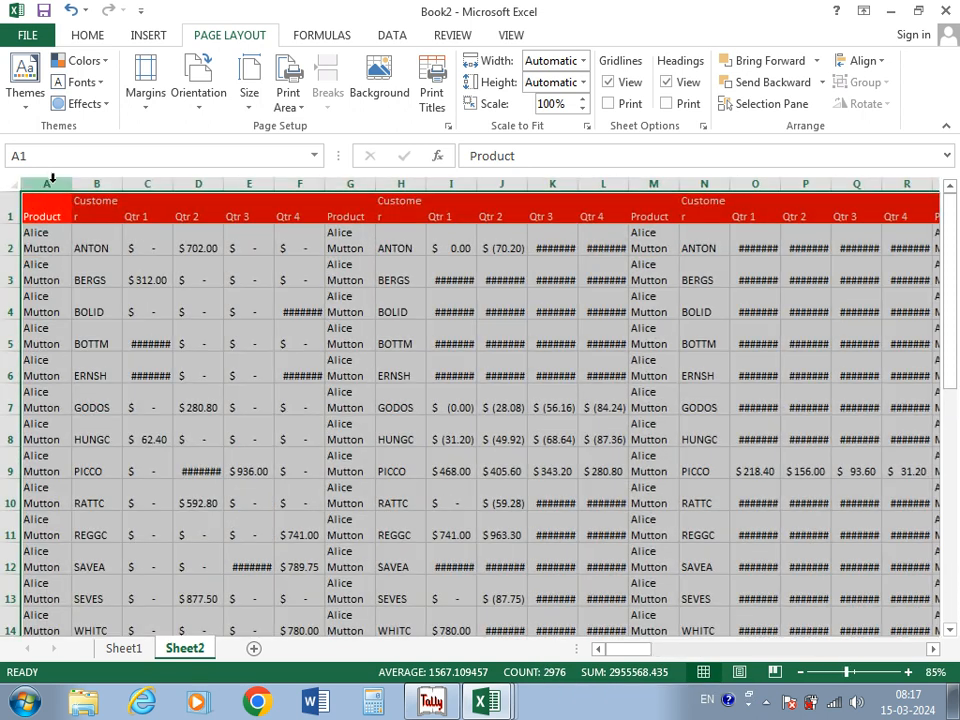
Step: Fill the whole of column A with green
click(52, 181)
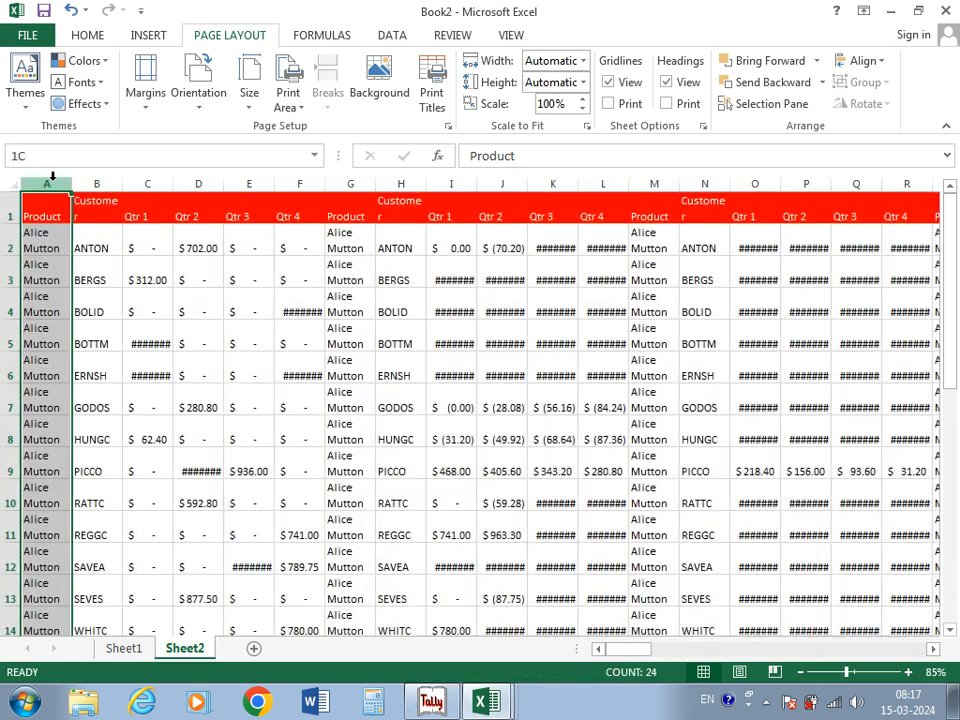
click(92, 35)
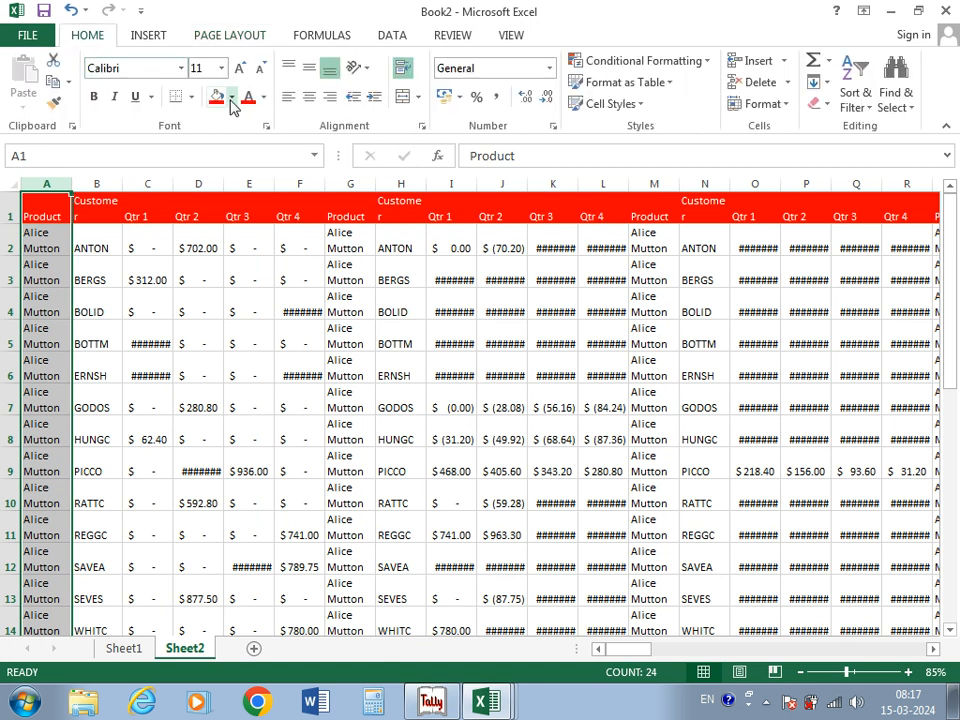
click(283, 249)
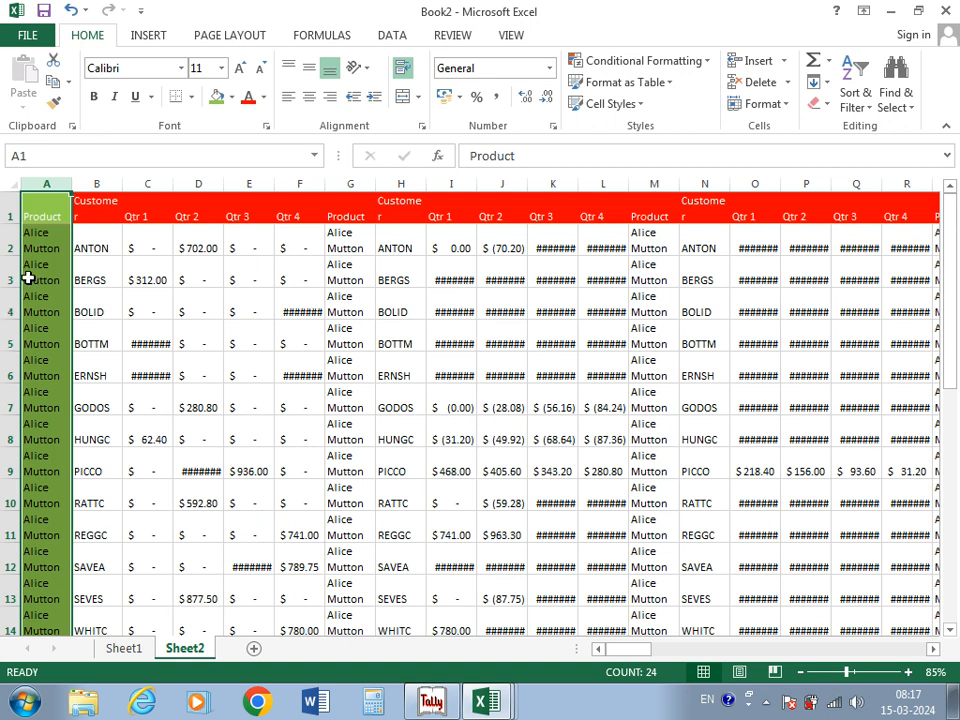
scroll(79, 270, down, 2)
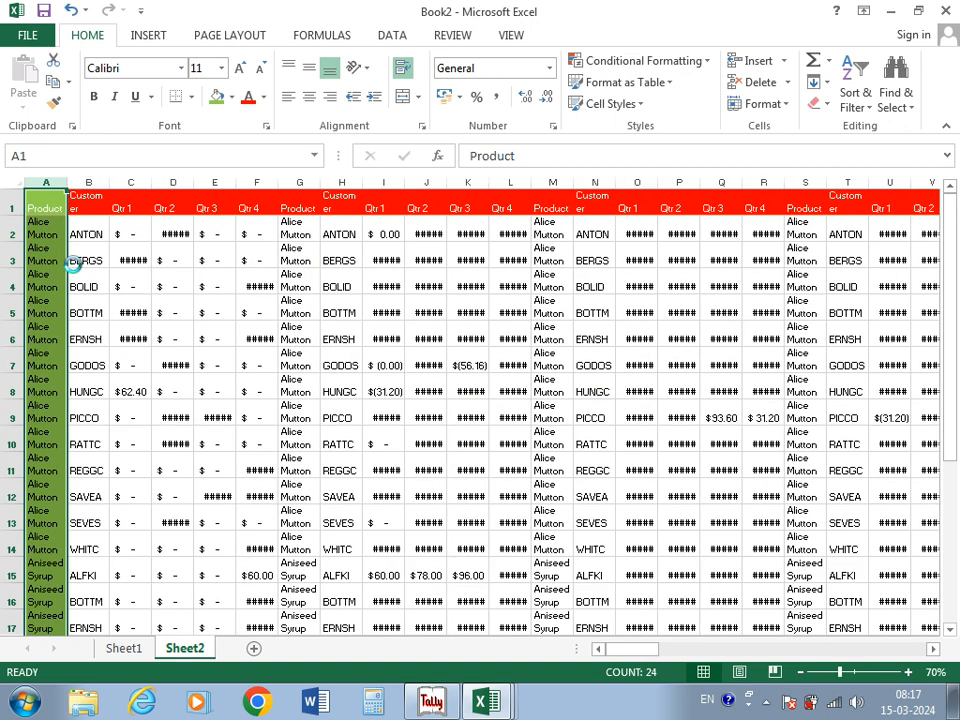
scroll(79, 280, down, 2)
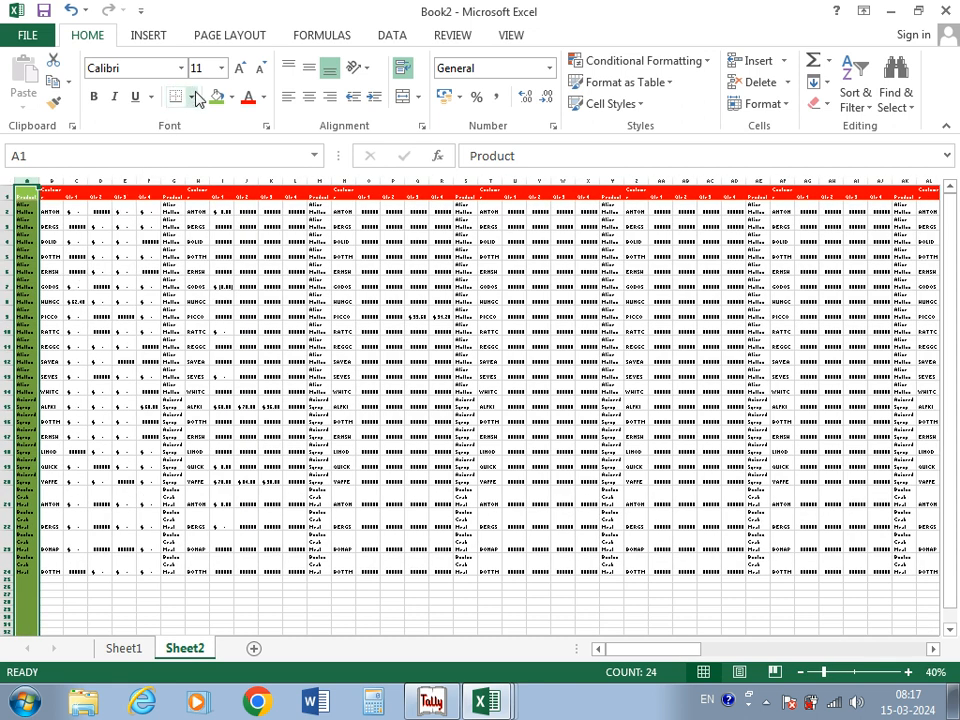
click(147, 252)
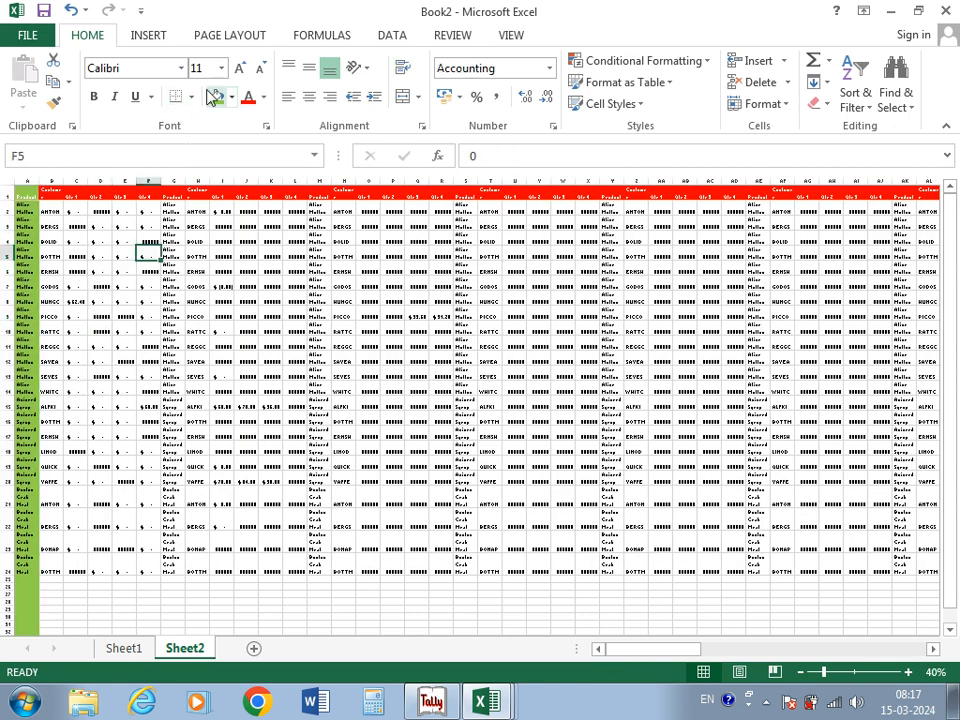
Step: Page through the print preview up to page 9 to check whether column A repeats, and return to the sheet
click(47, 34)
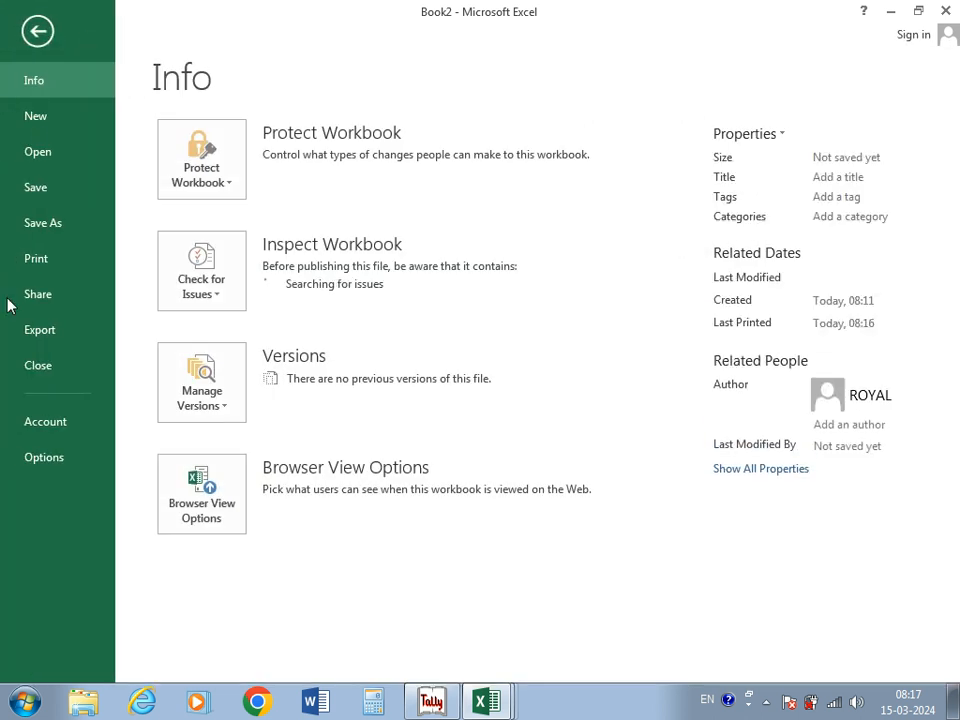
click(50, 260)
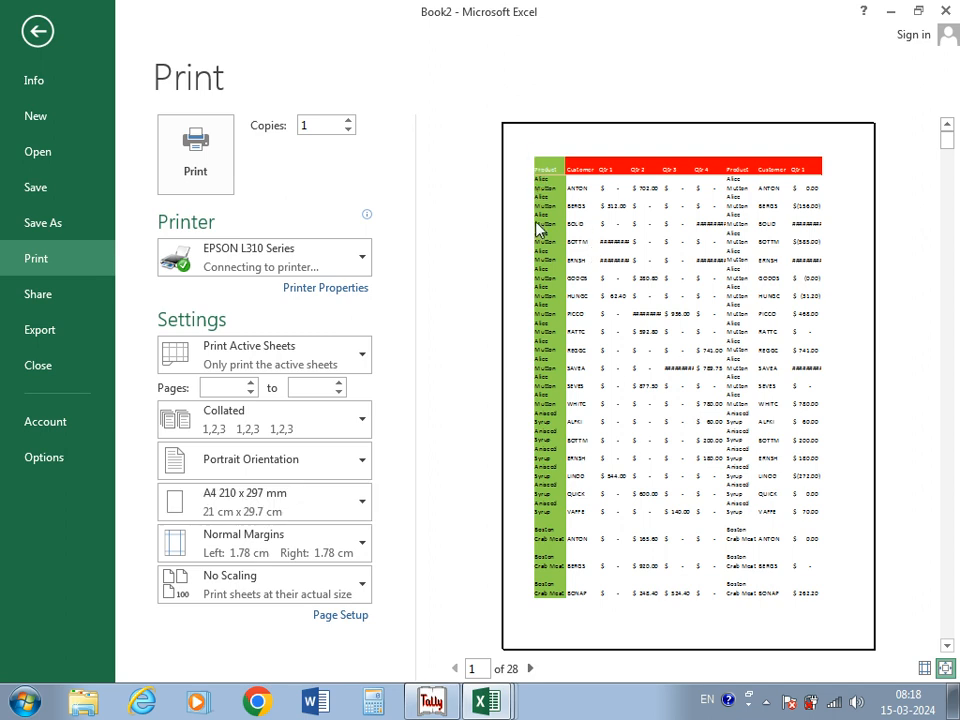
click(531, 668)
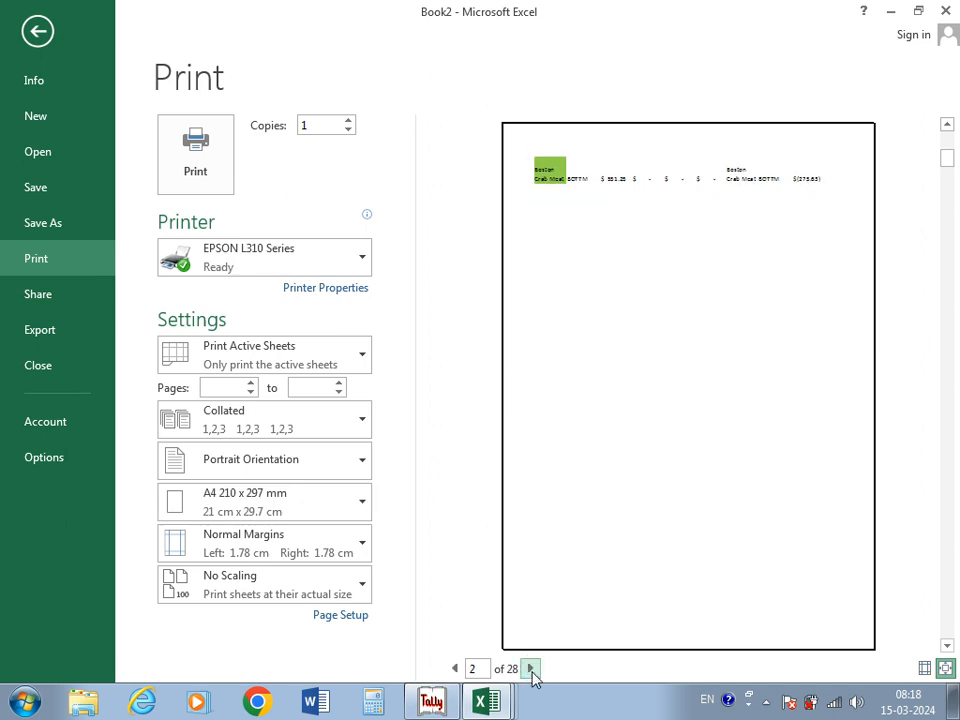
click(531, 668)
click(531, 668)
click(531, 668)
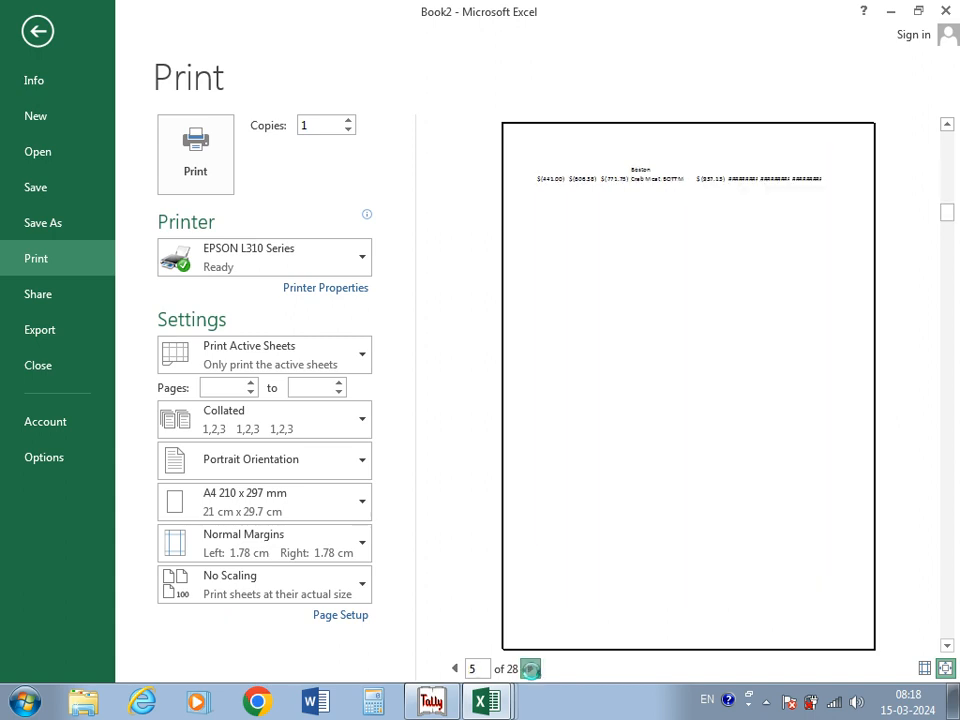
click(531, 668)
click(531, 668)
click(531, 668)
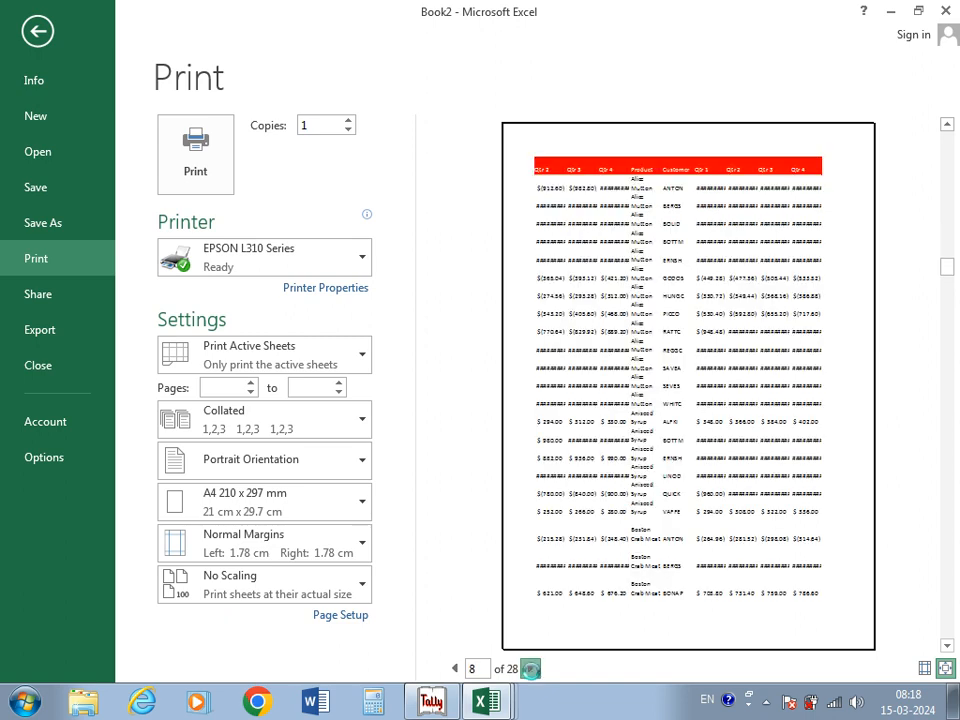
click(531, 668)
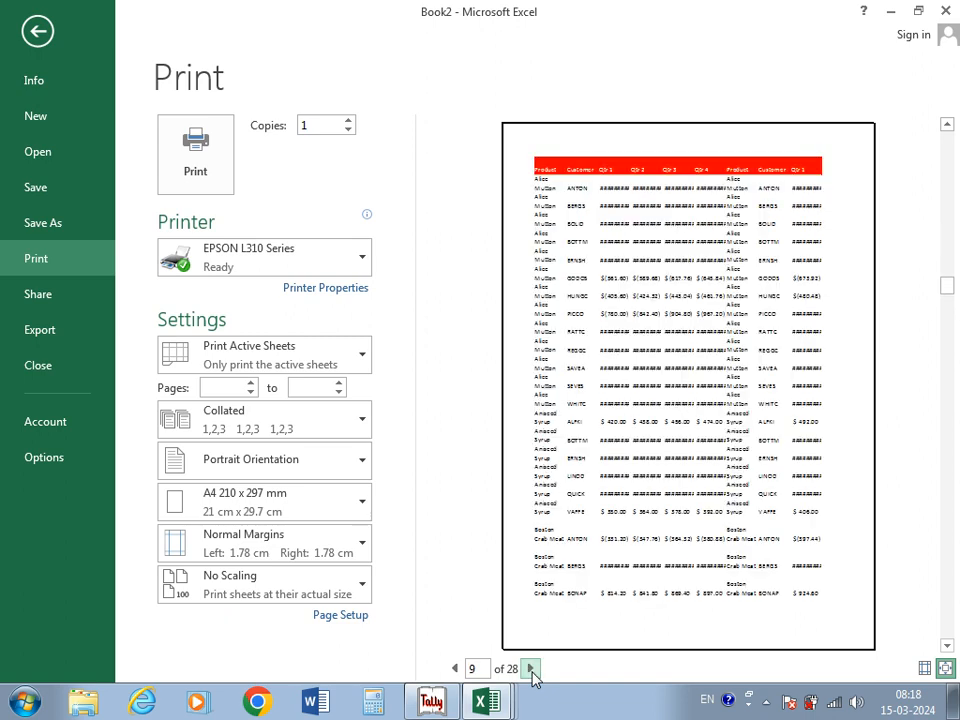
click(38, 30)
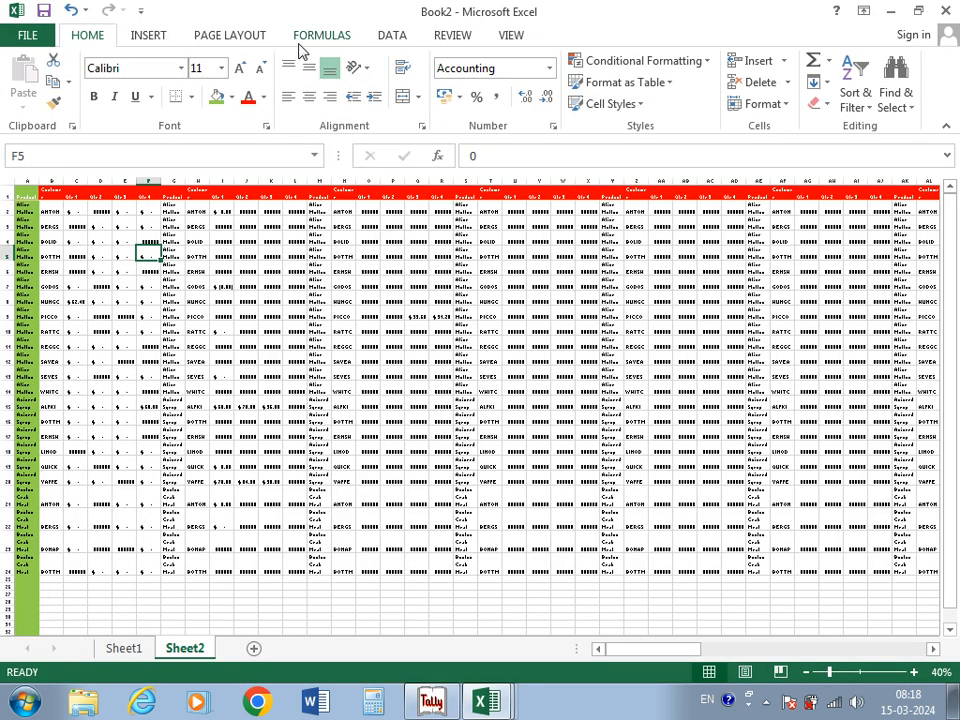
Step: Set $A:$A as the columns to repeat at left in the print titles, and open the print preview
click(216, 36)
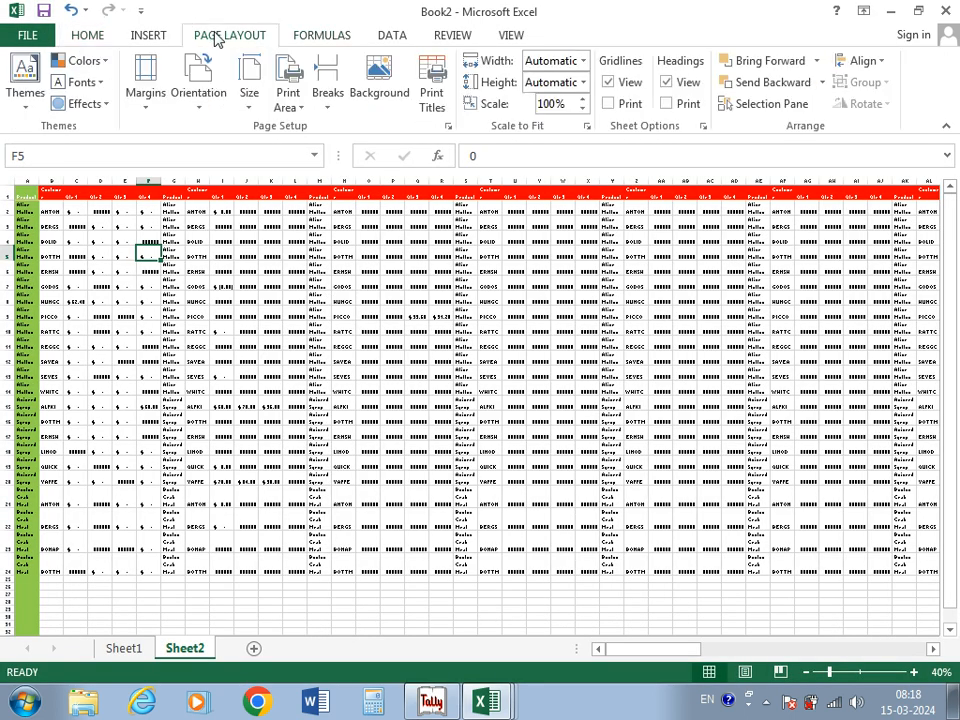
click(434, 98)
click(707, 334)
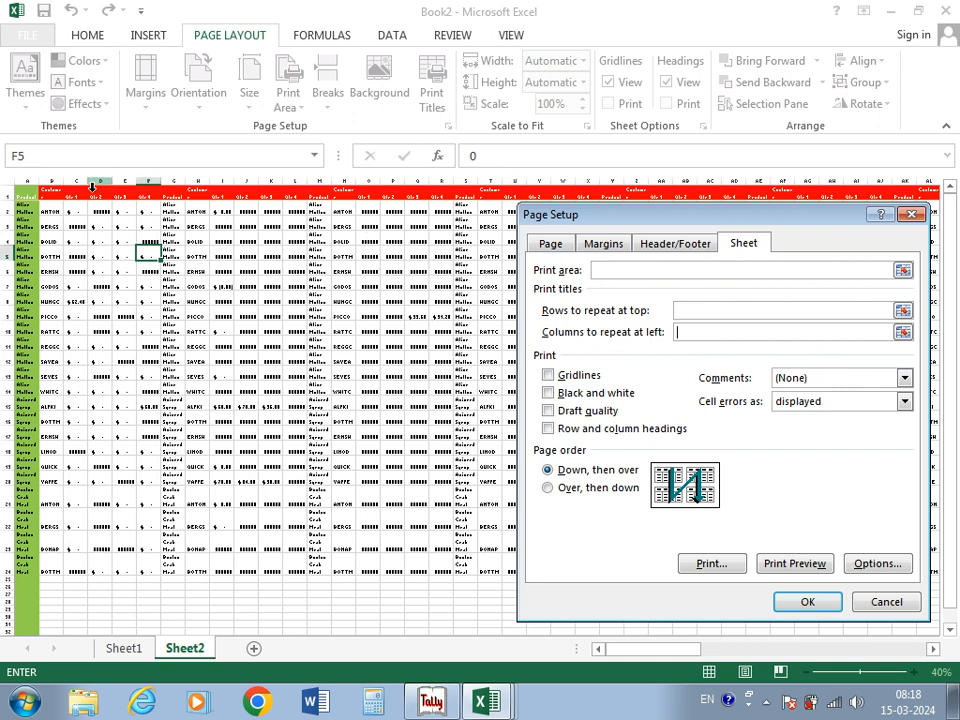
click(26, 181)
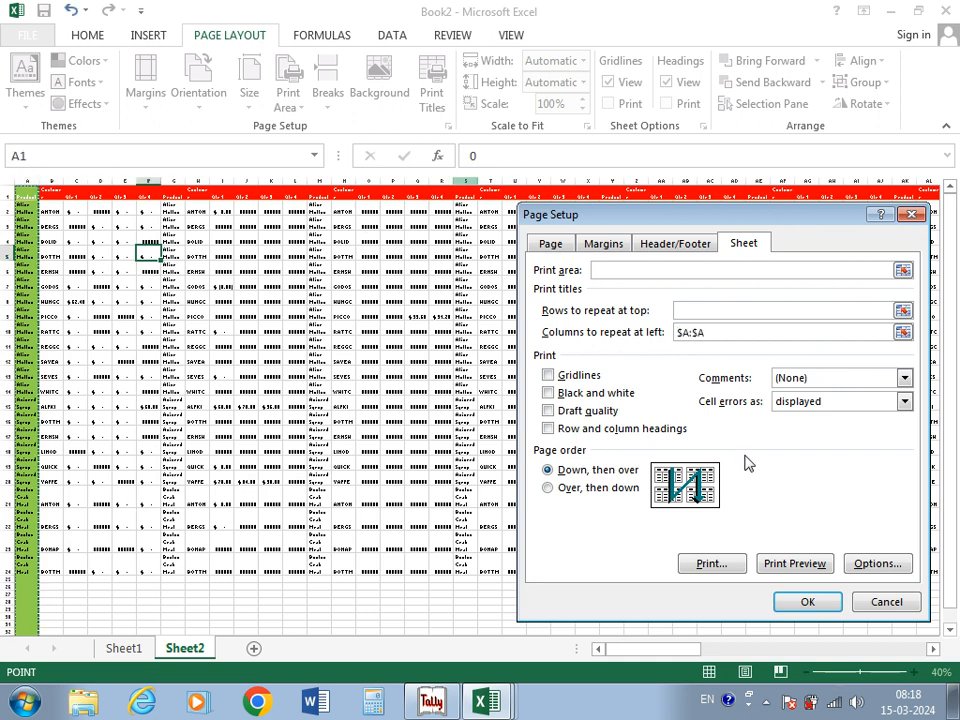
click(777, 566)
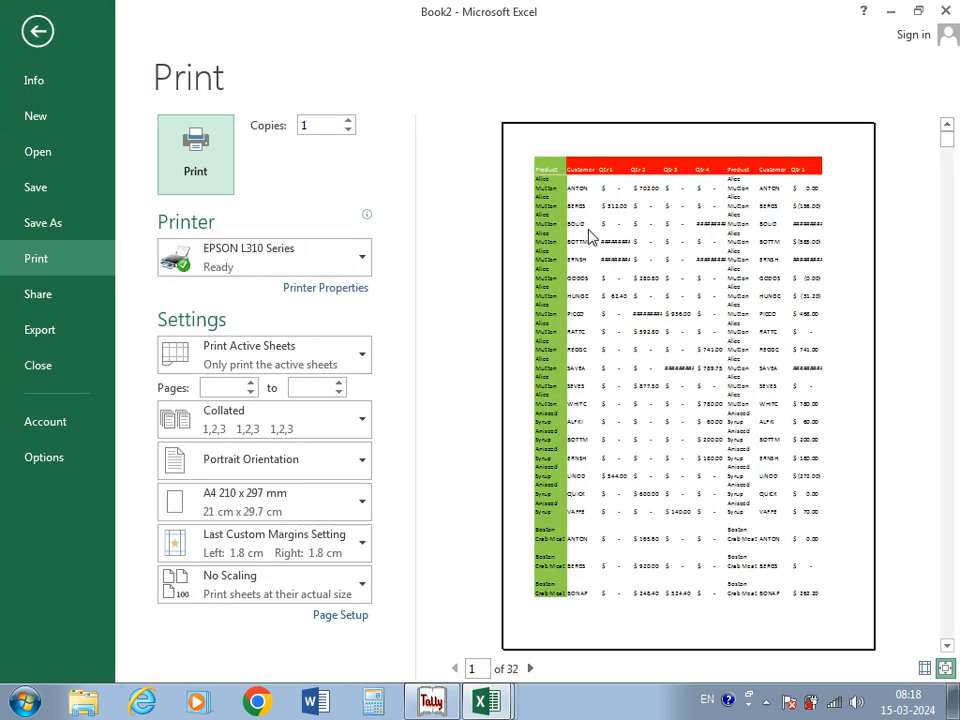
Step: Page through the print preview up to page 4 to examine the repeated Product column, and return to the sheet
click(531, 668)
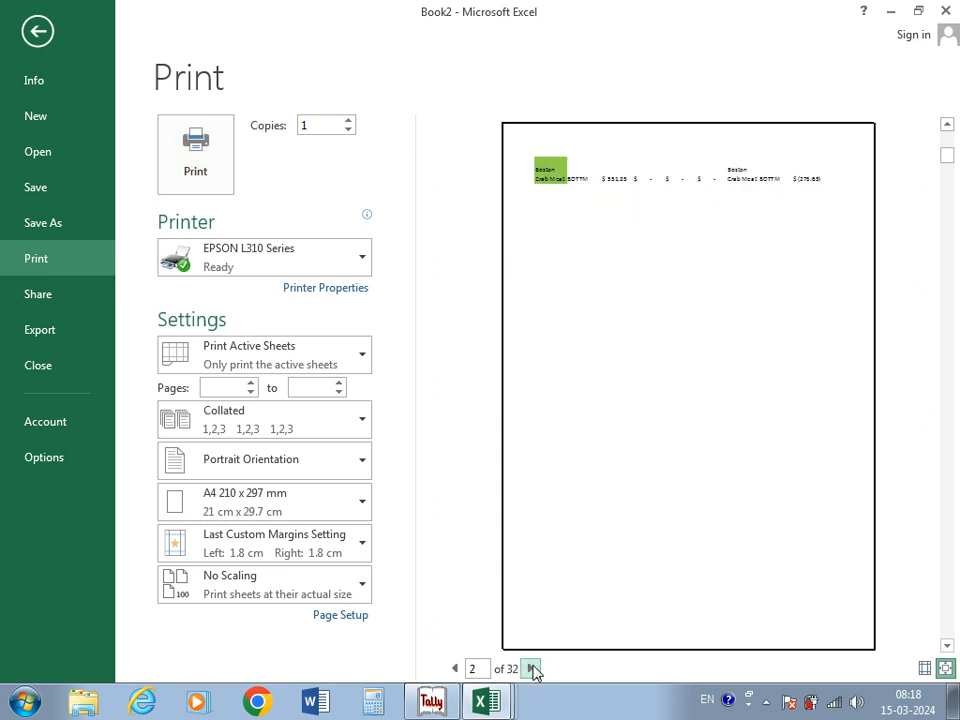
click(531, 668)
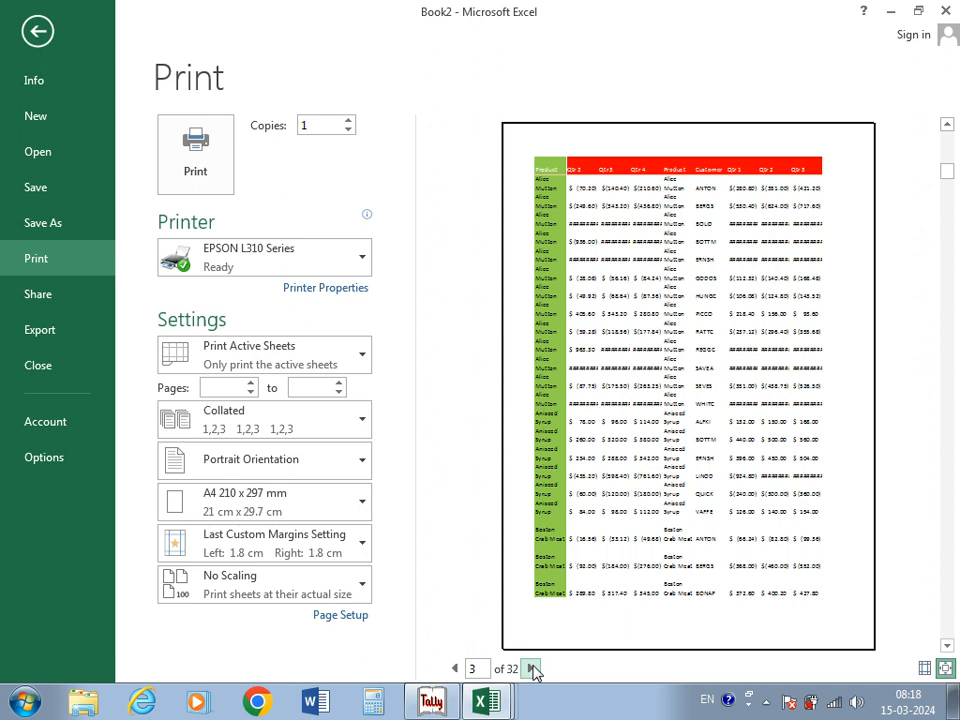
click(531, 668)
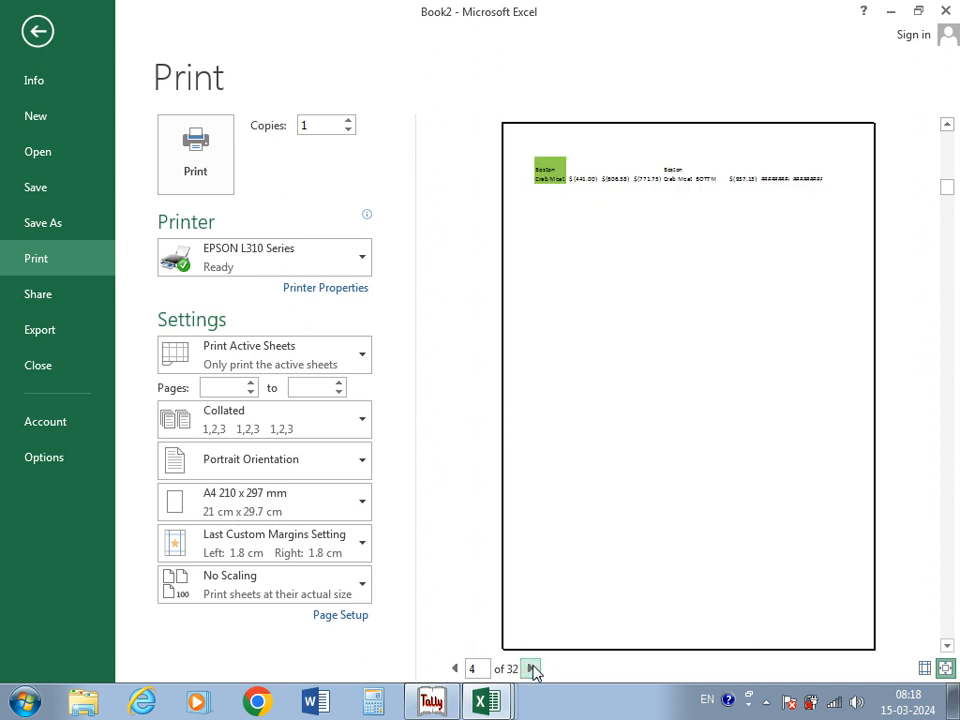
click(38, 31)
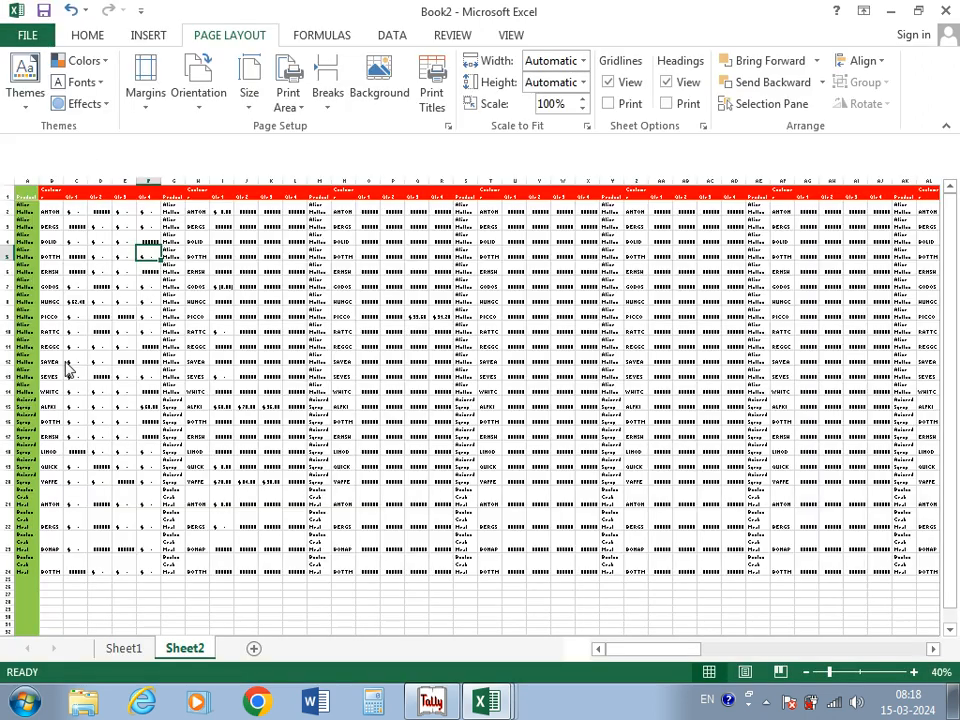
Step: Delete rows 23 to 26 from Sheet2
drag(5, 548, 5, 578)
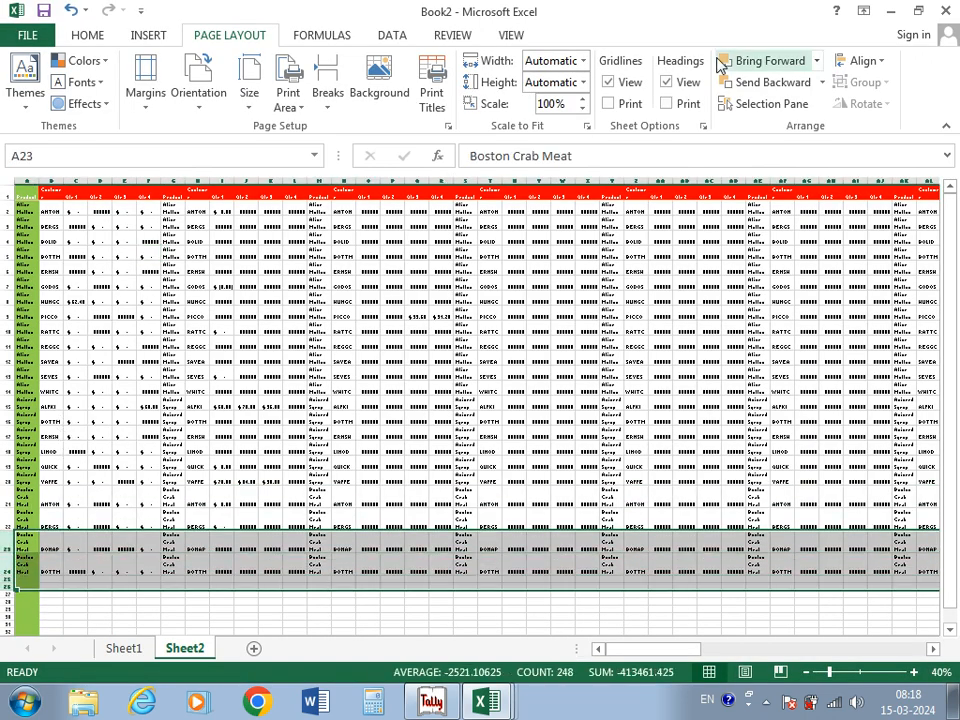
click(88, 36)
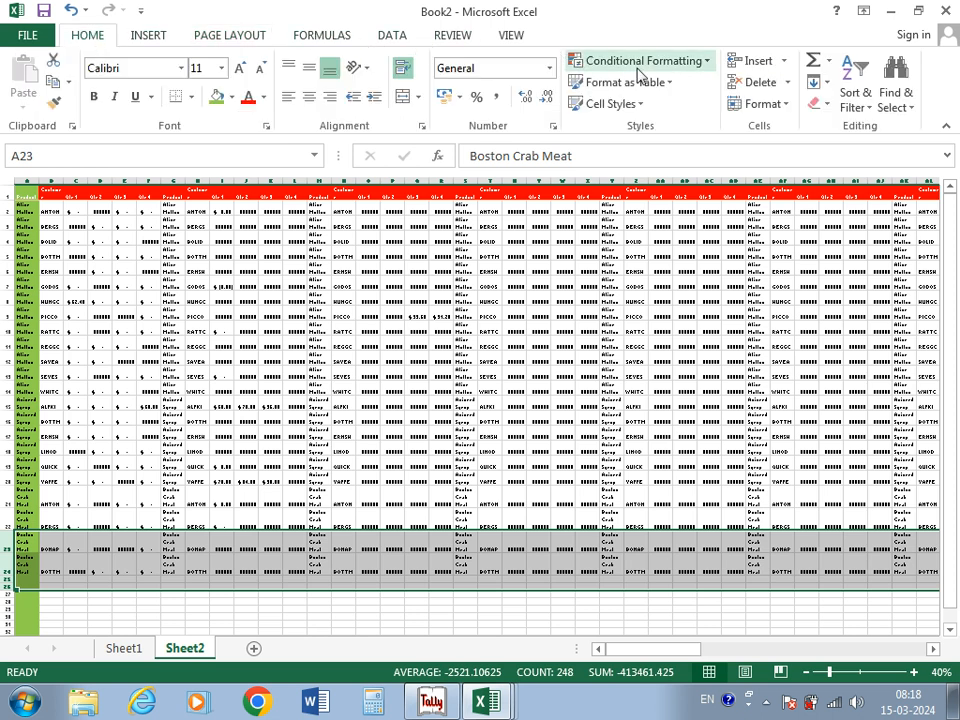
click(760, 81)
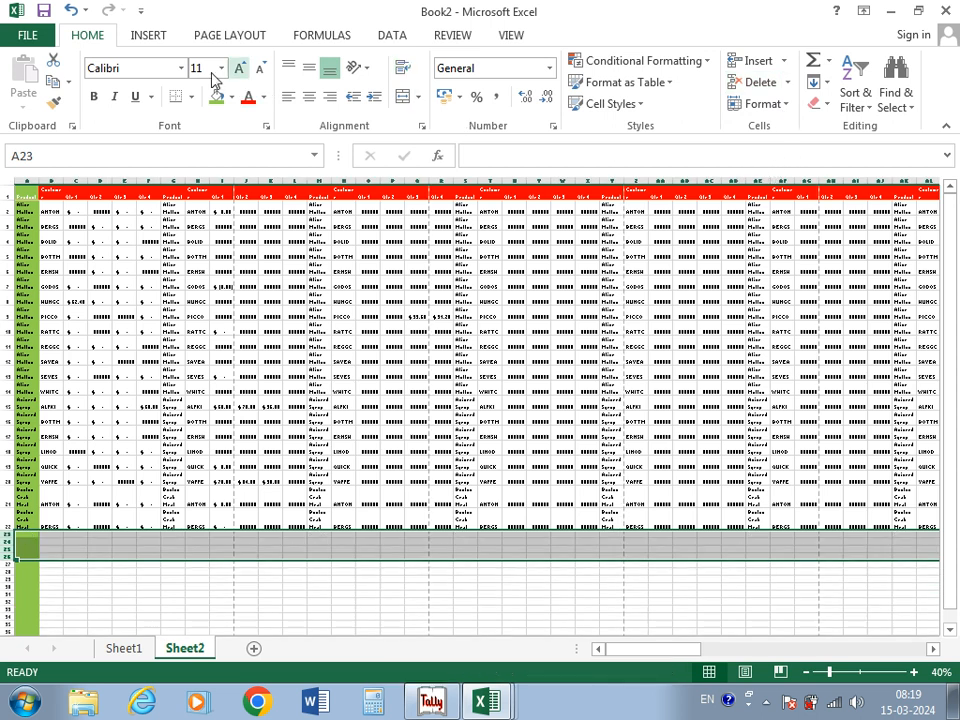
Step: Open the print preview and page through to page 15 to examine the green Product column on each page
click(28, 35)
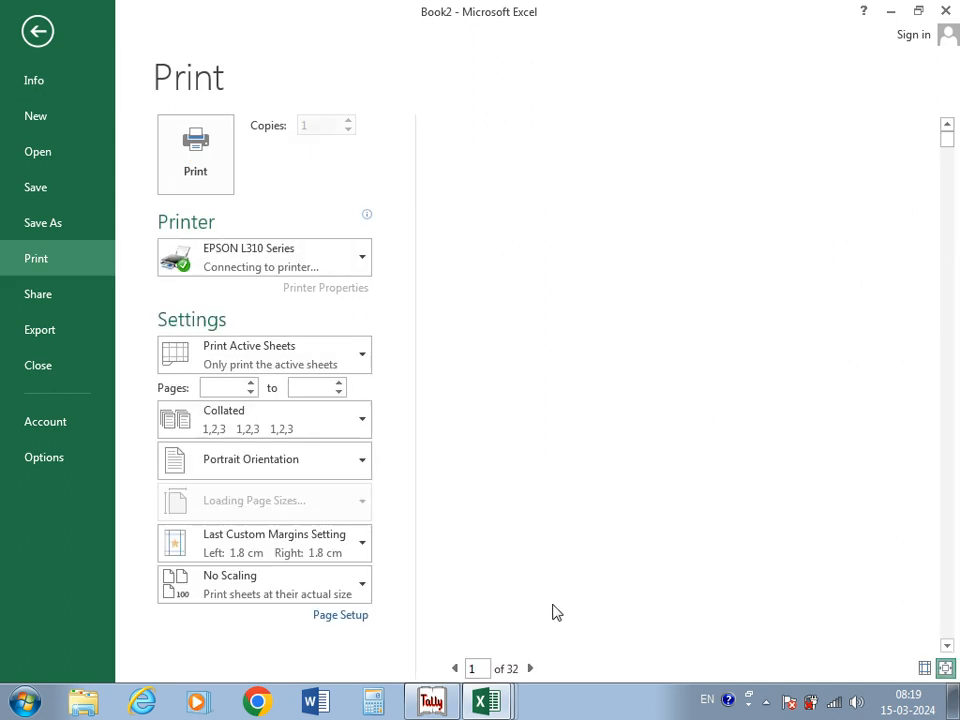
click(532, 670)
click(532, 670)
click(532, 670)
click(531, 669)
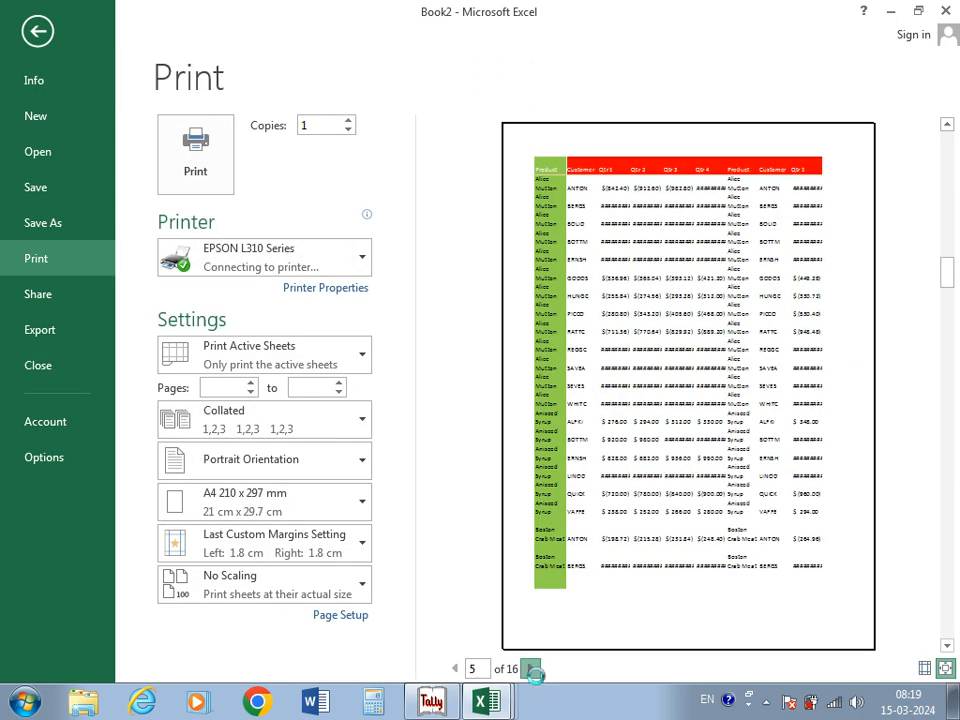
click(531, 669)
click(531, 669)
click(531, 669)
click(531, 669)
click(531, 669)
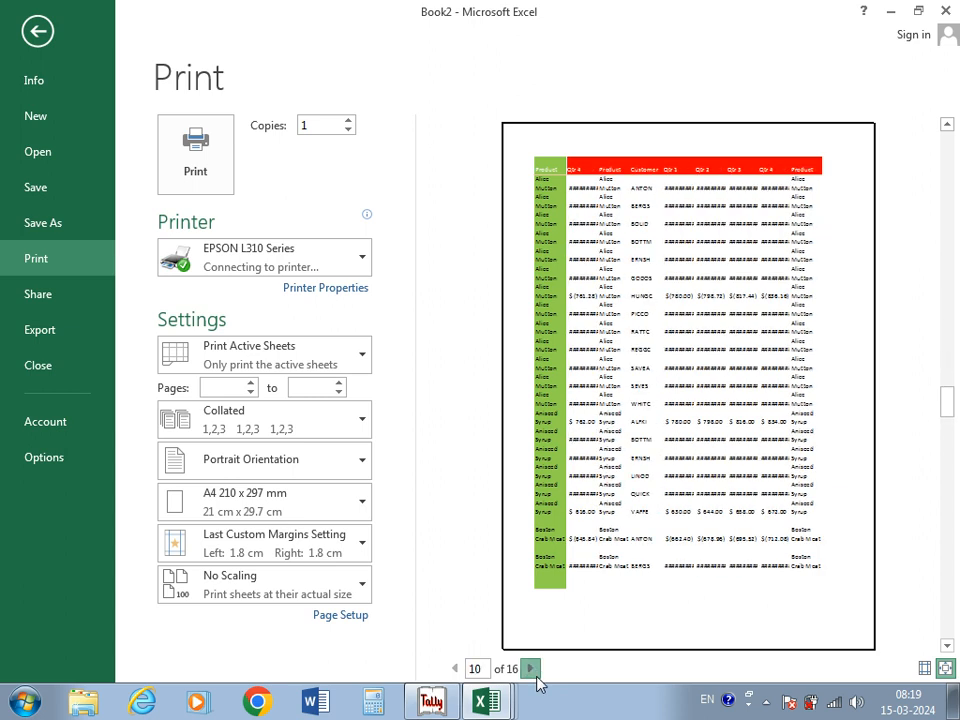
click(531, 669)
click(532, 670)
click(535, 674)
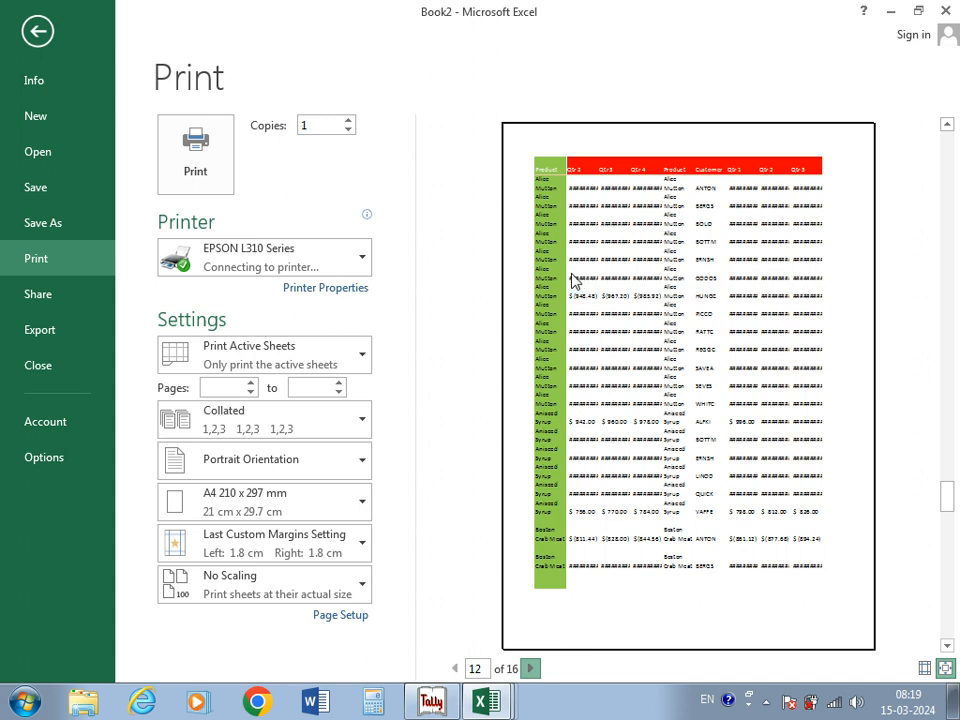
scroll(574, 280, down, 2)
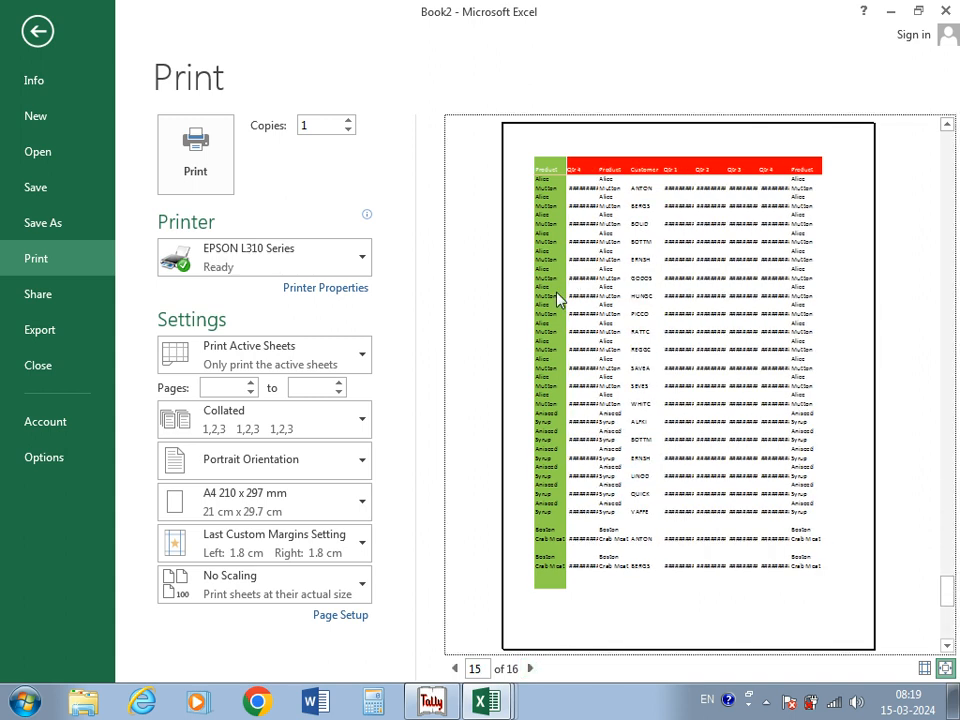
Step: Enlarge the print preview and compare the repeated Product column on pages 16 and 14
click(945, 669)
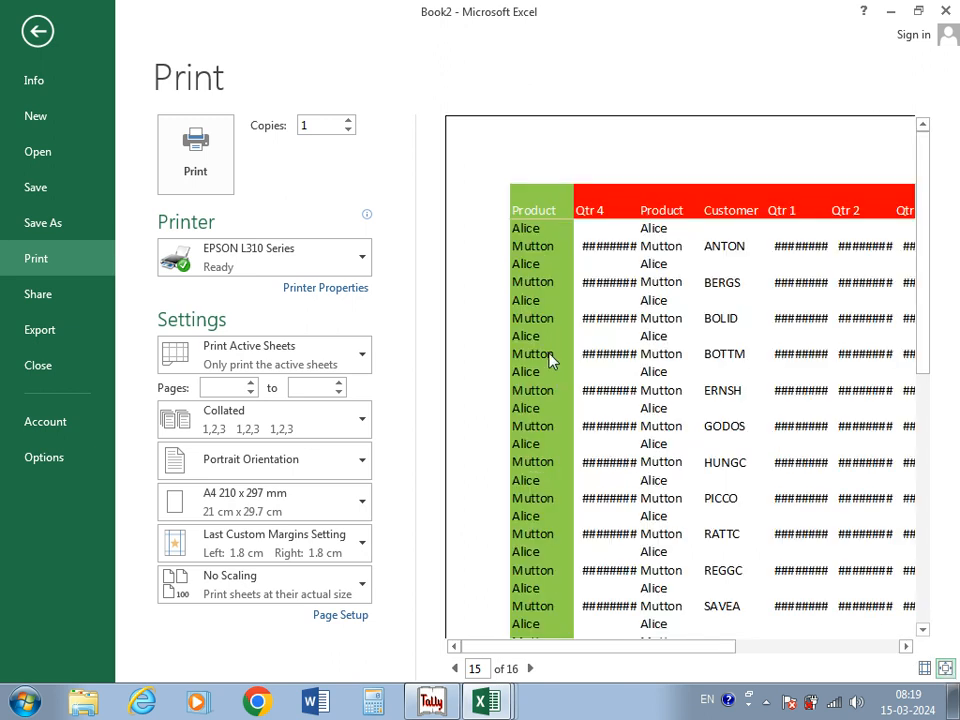
click(530, 668)
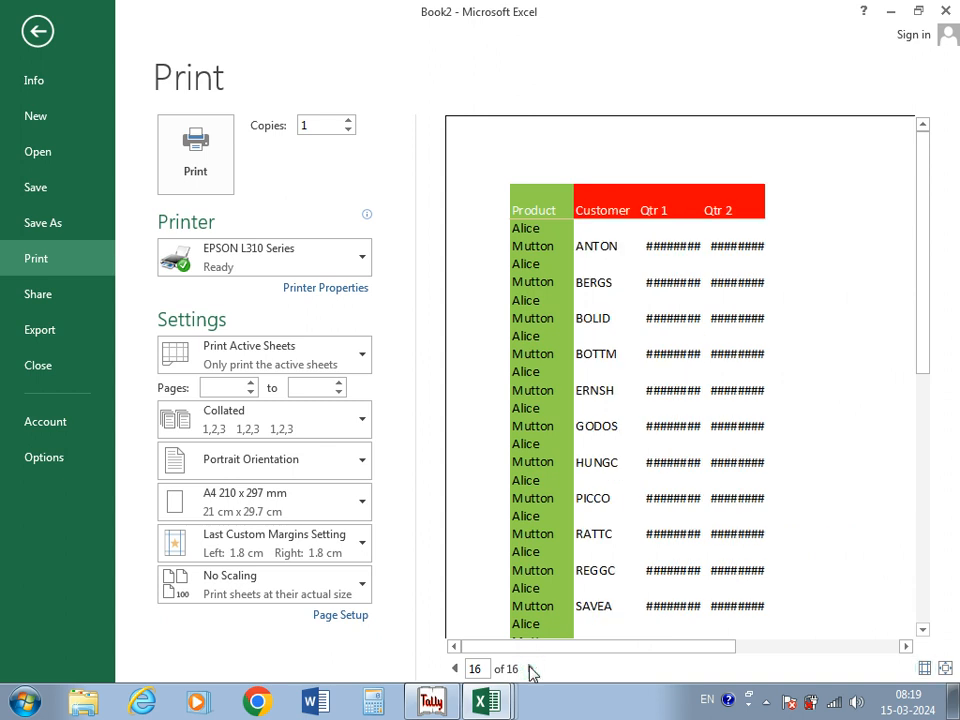
click(454, 668)
click(454, 668)
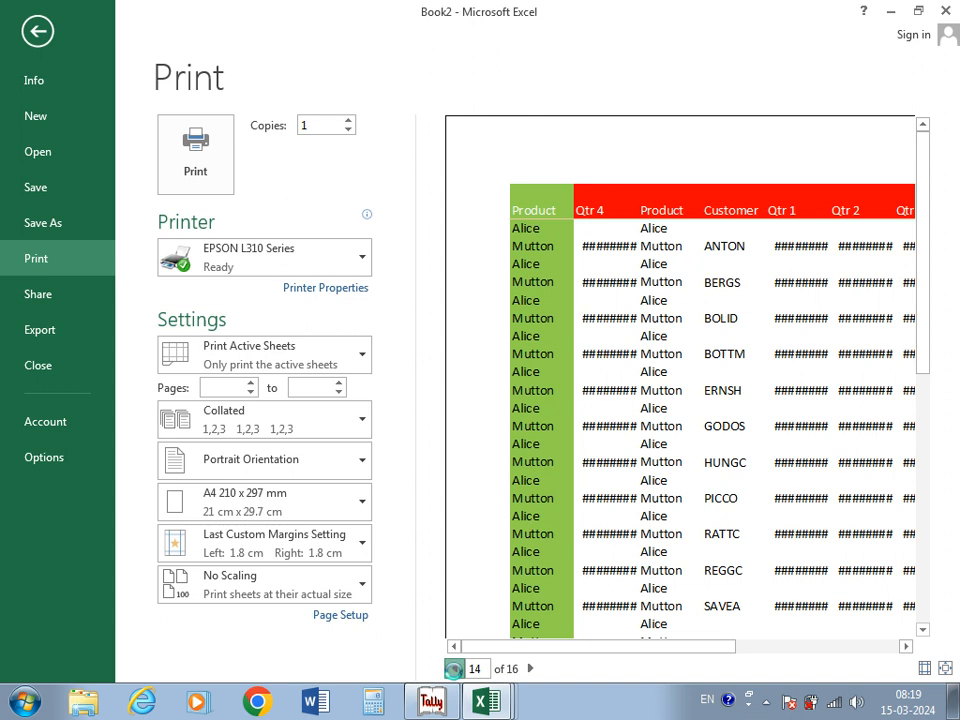
Step: Page back through the print preview from page 14 to page 6 to examine the repeated Product column, and return to the sheet
click(454, 668)
click(454, 668)
click(454, 668)
click(454, 668)
click(454, 668)
click(454, 668)
click(454, 668)
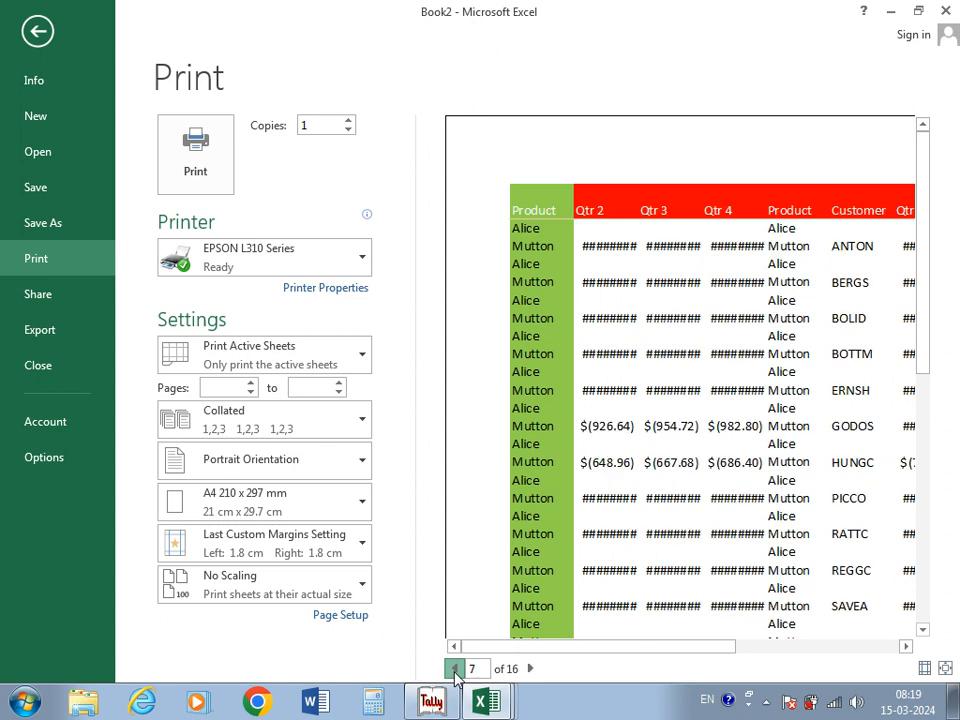
click(454, 668)
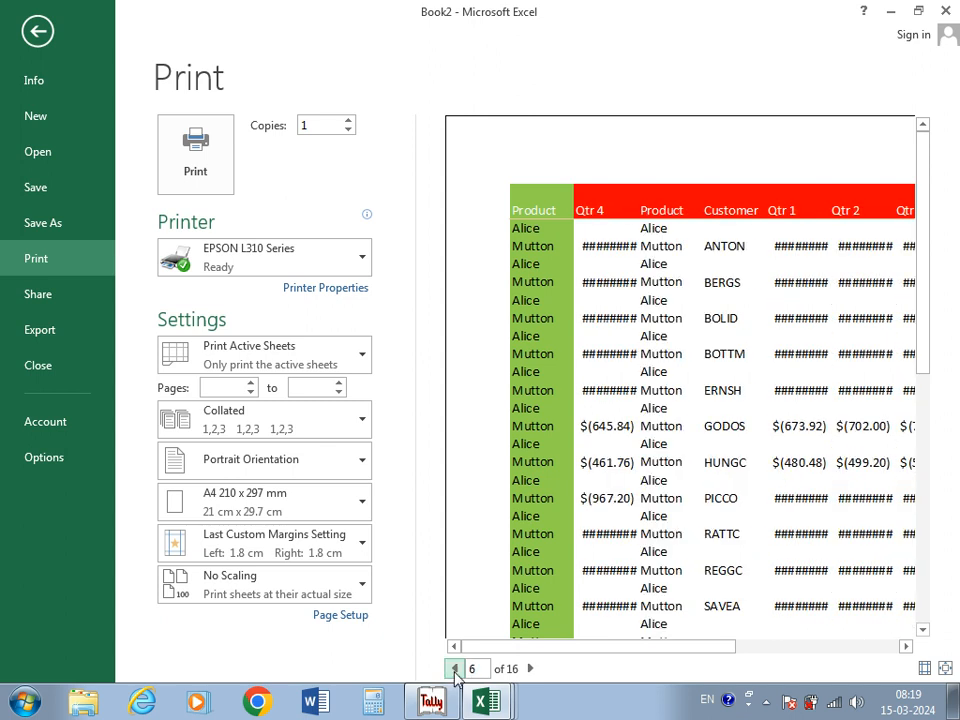
click(38, 31)
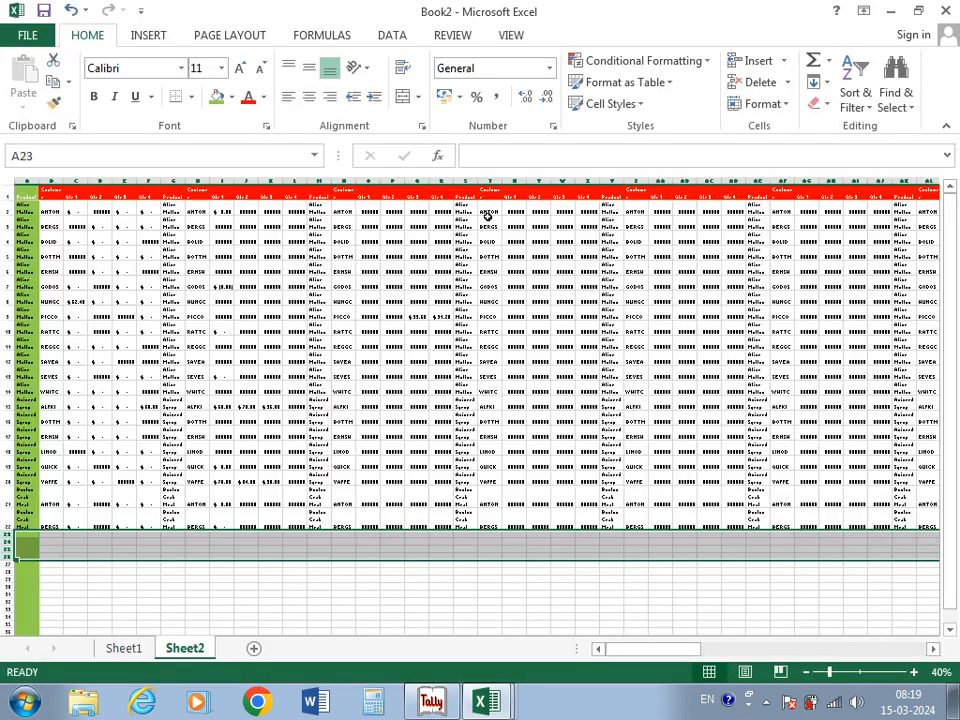
Step: Clear the columns to repeat at left in Sheet2's print titles and open the print preview
click(245, 37)
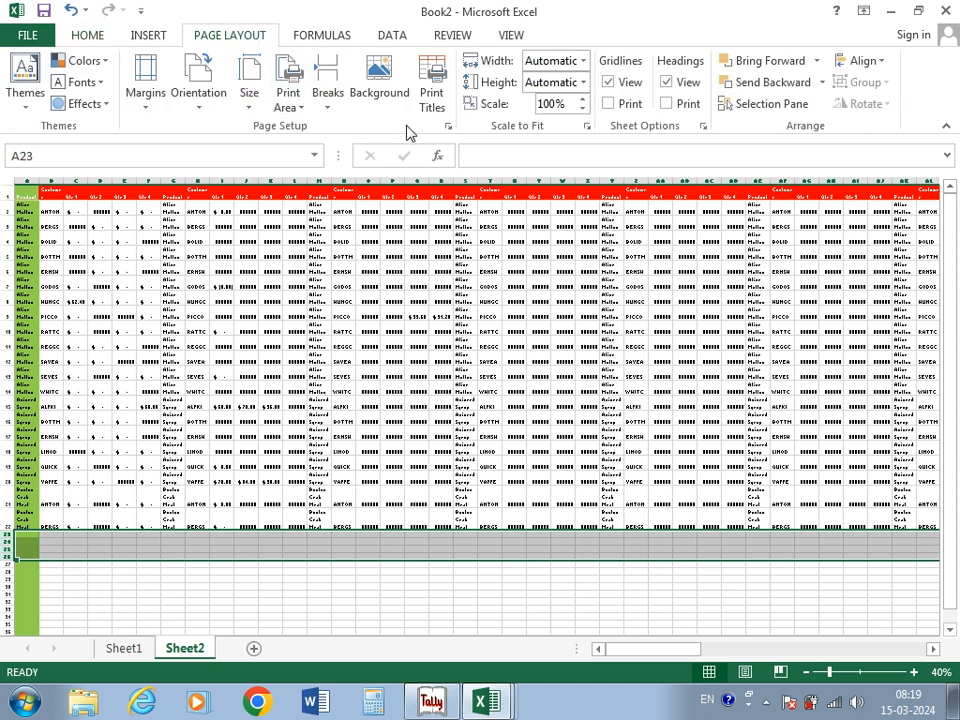
click(435, 100)
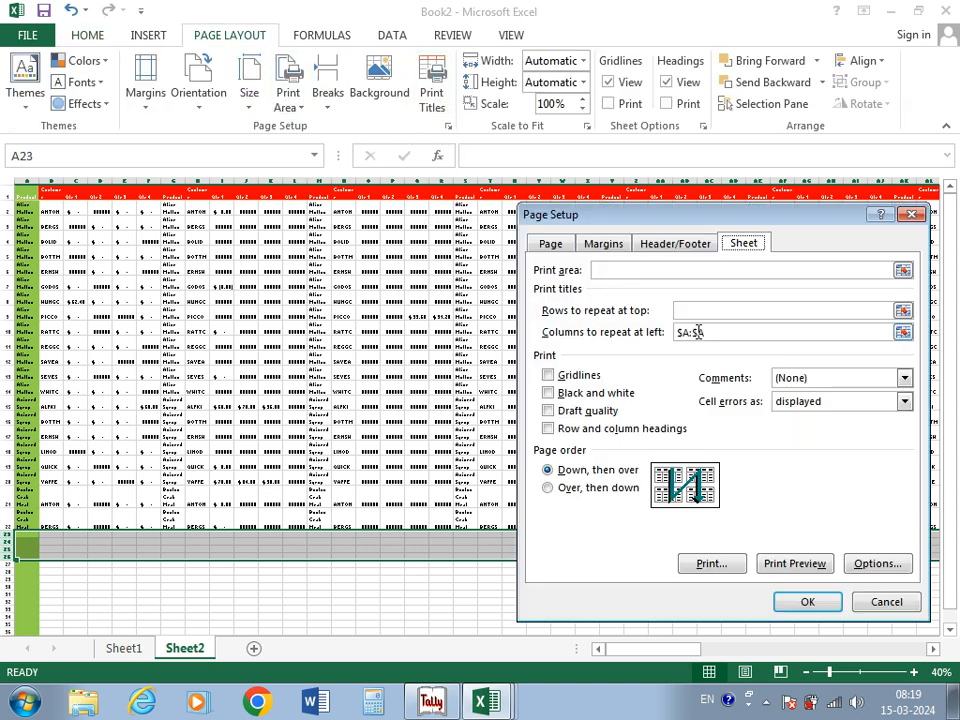
click(733, 336)
key(BackSpace)
key(BackSpace)
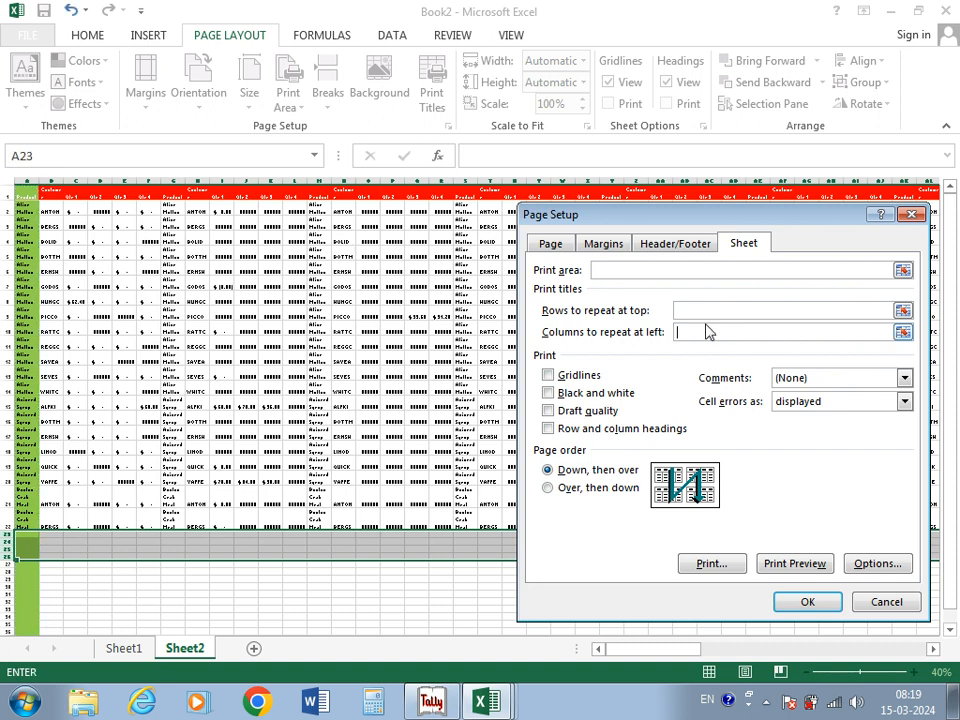
click(829, 567)
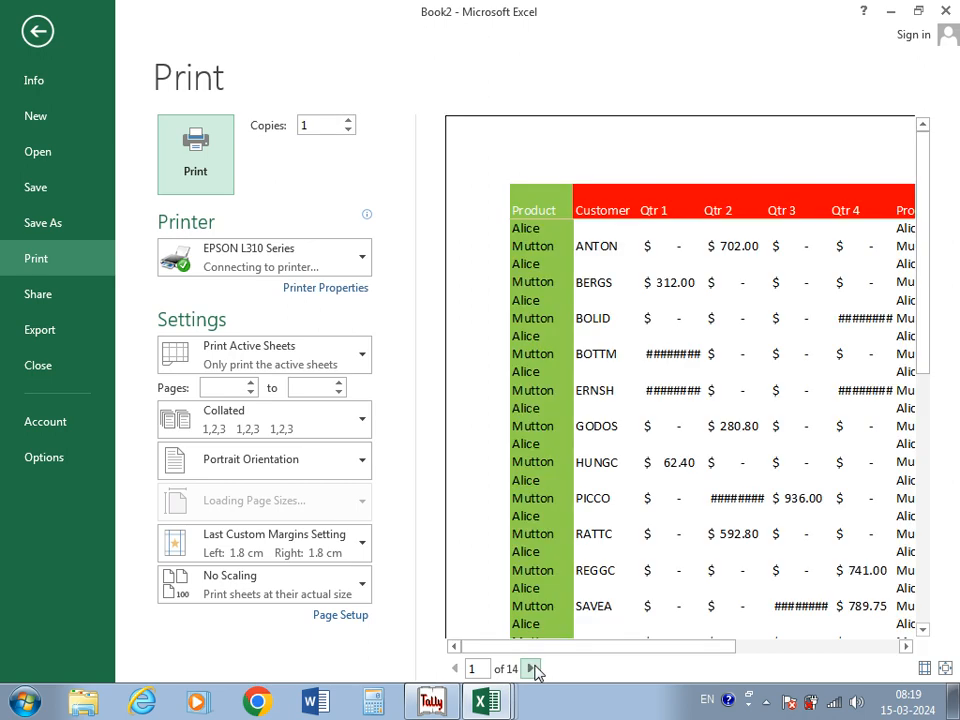
Step: Page through the preview up to page 3 to check whether the green Product column still repeats, and return to the sheet
click(531, 668)
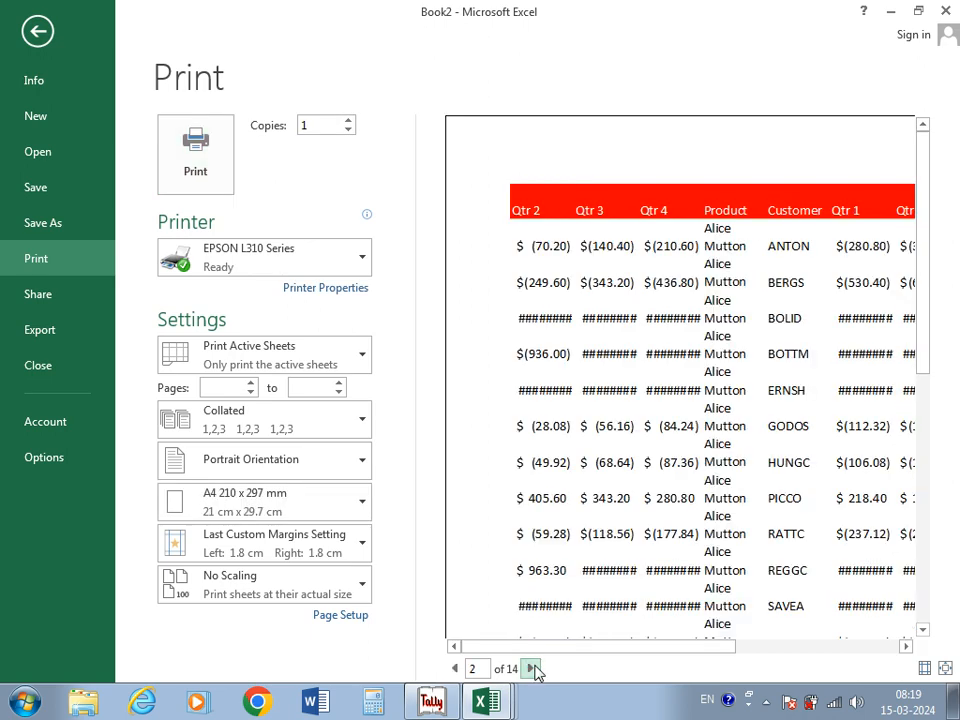
click(531, 668)
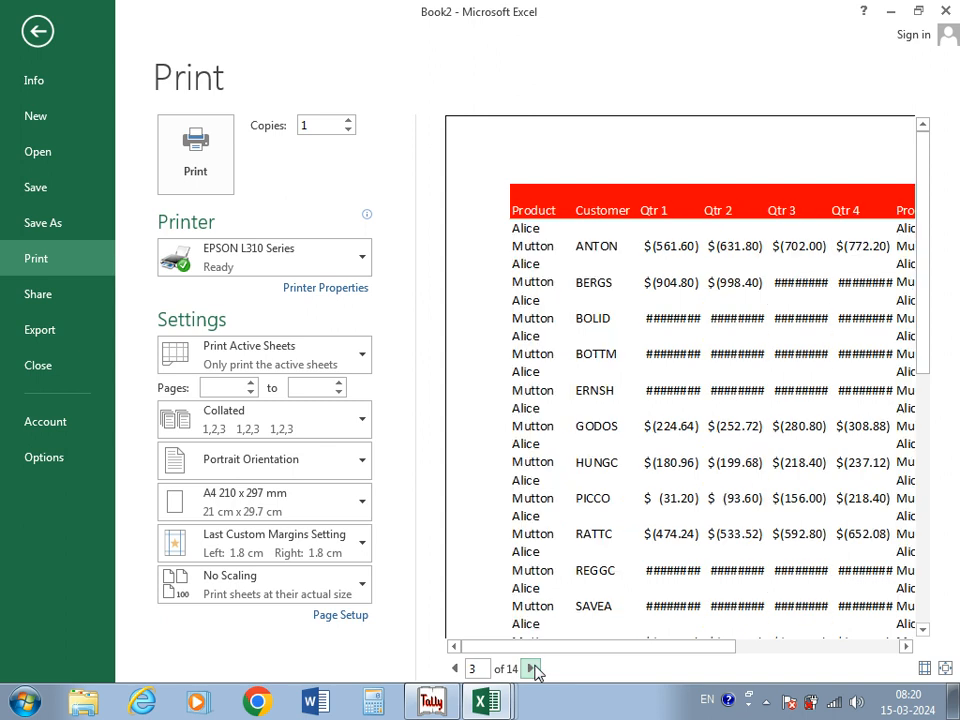
click(39, 32)
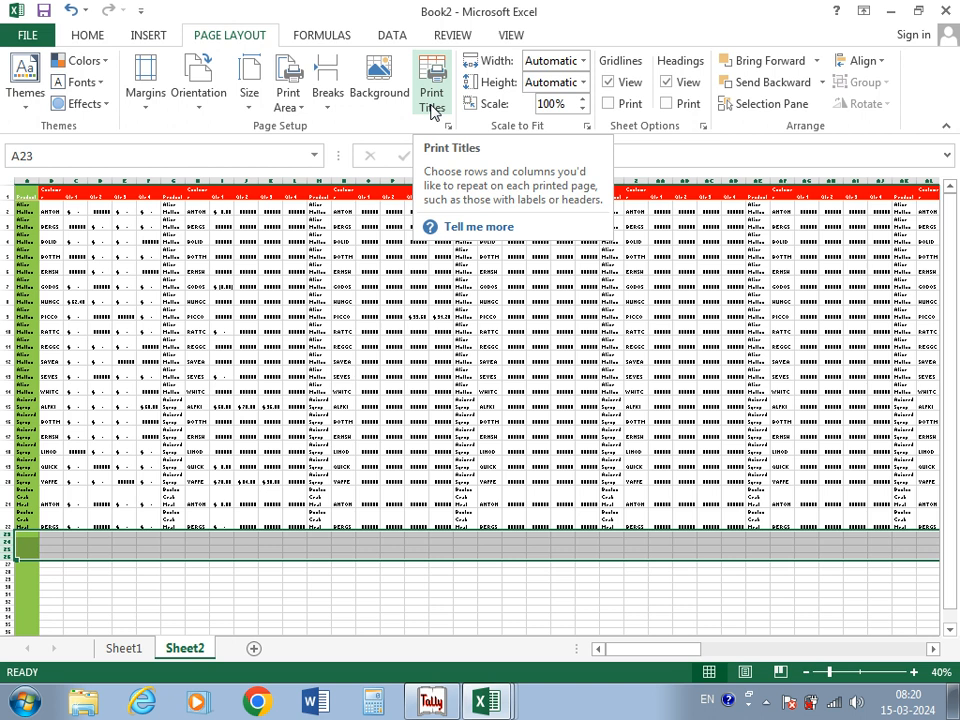
Step: Widen the Product column on Sheet1 and open the print preview of that sheet
click(125, 648)
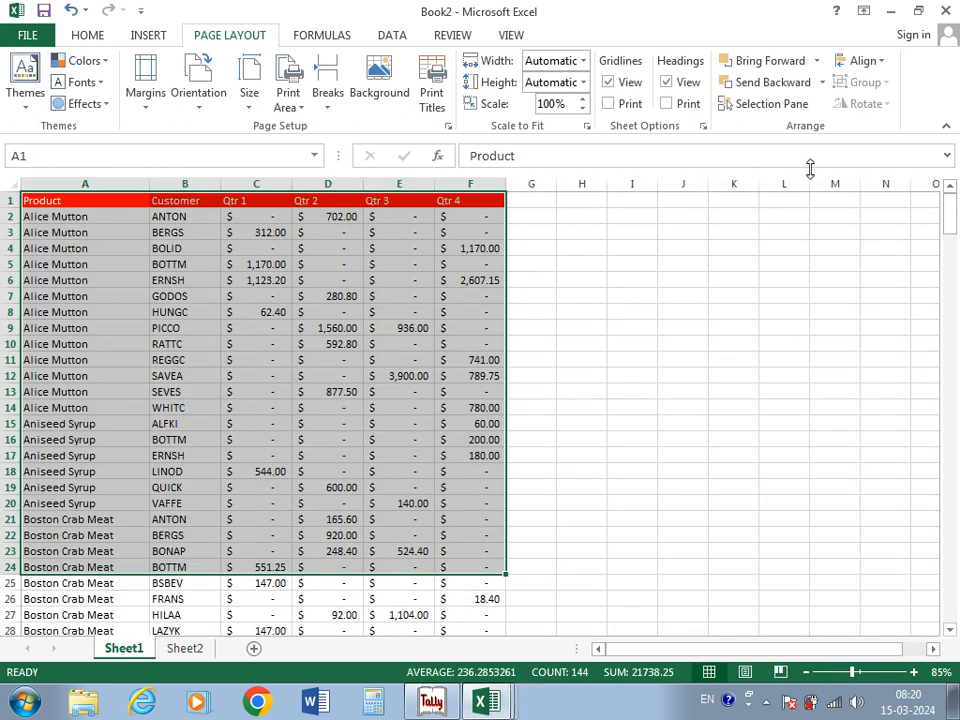
click(27, 35)
click(44, 264)
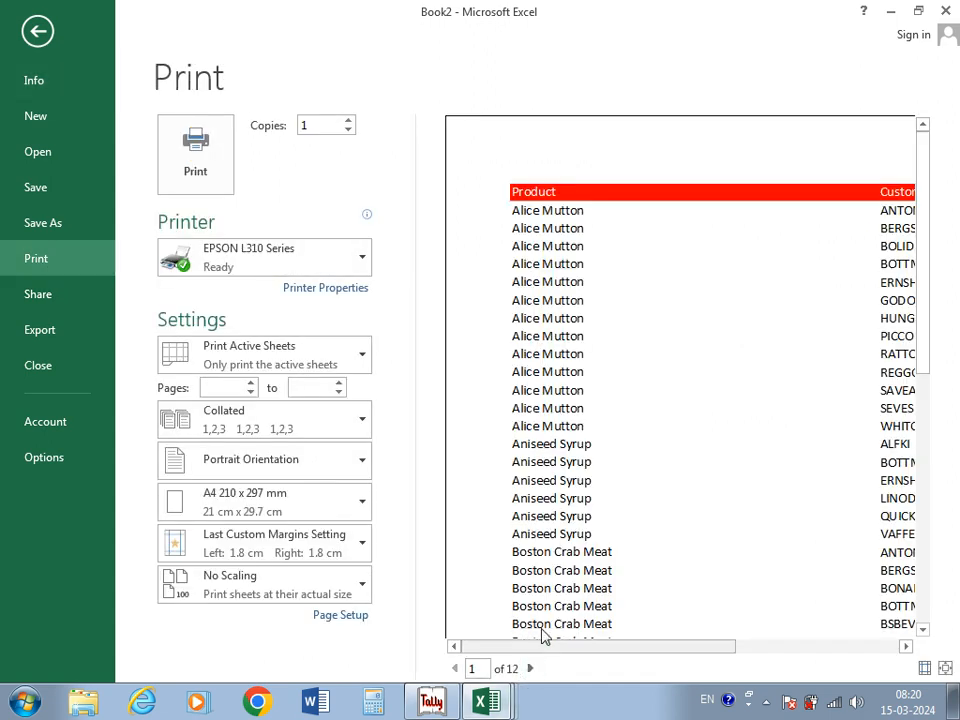
Step: Fit the whole page in the preview and page through to page 7 to examine how Sheet1's columns split, and return to the sheet
click(944, 670)
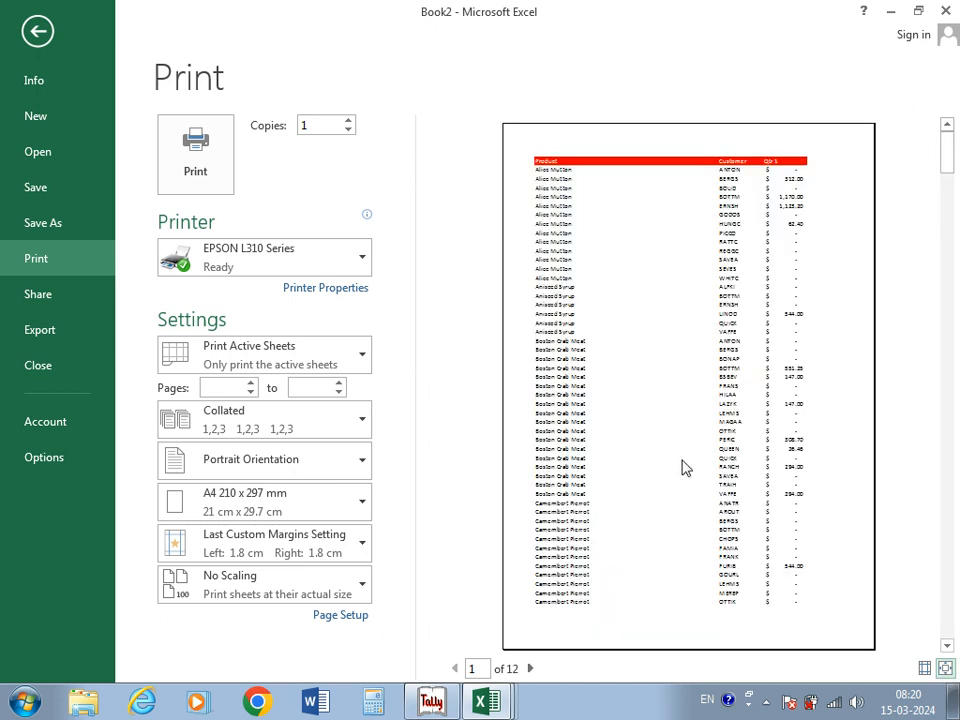
click(530, 668)
click(530, 668)
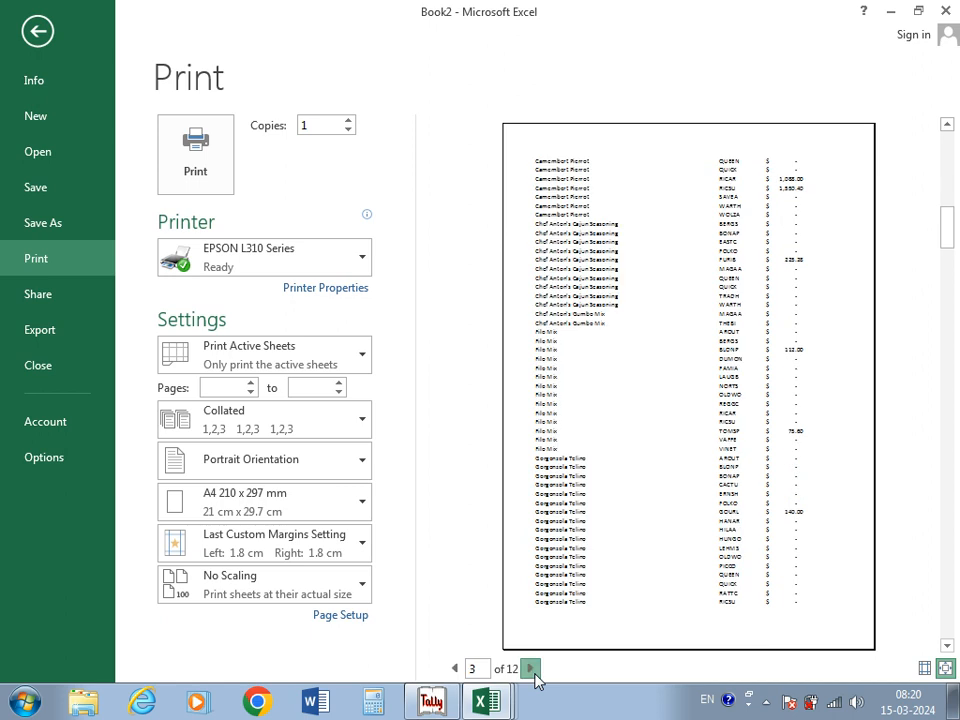
click(530, 668)
click(530, 668)
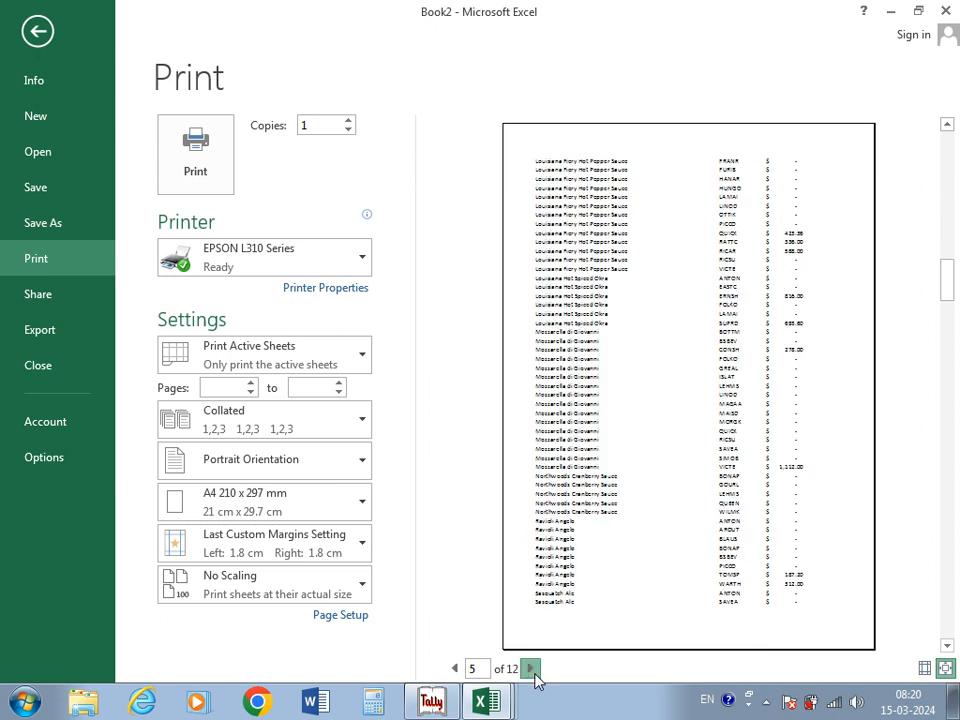
click(530, 668)
click(530, 668)
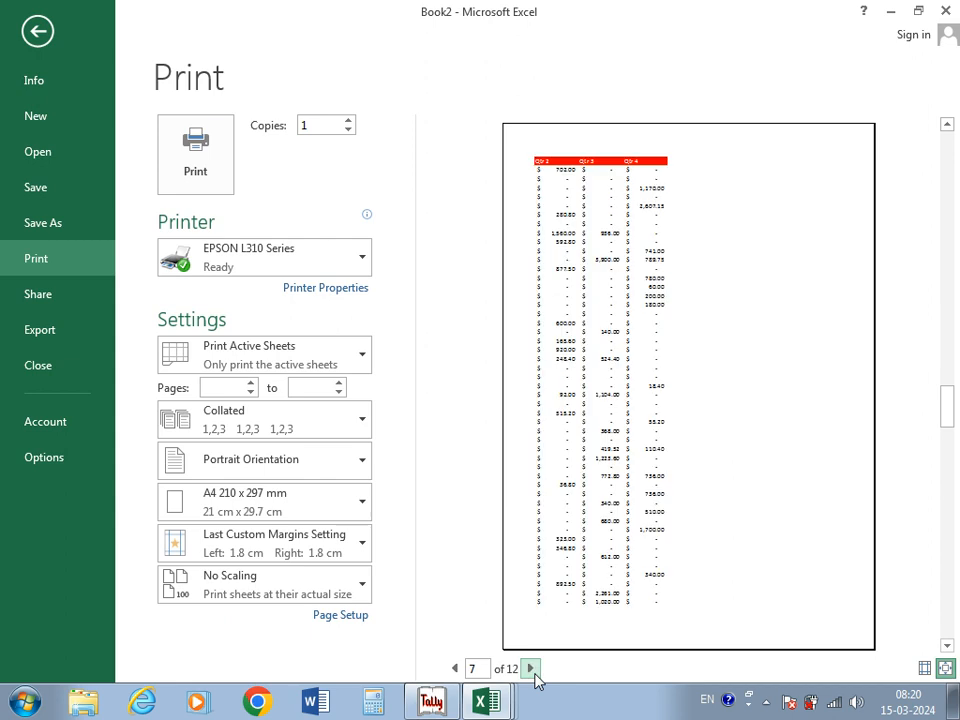
click(26, 24)
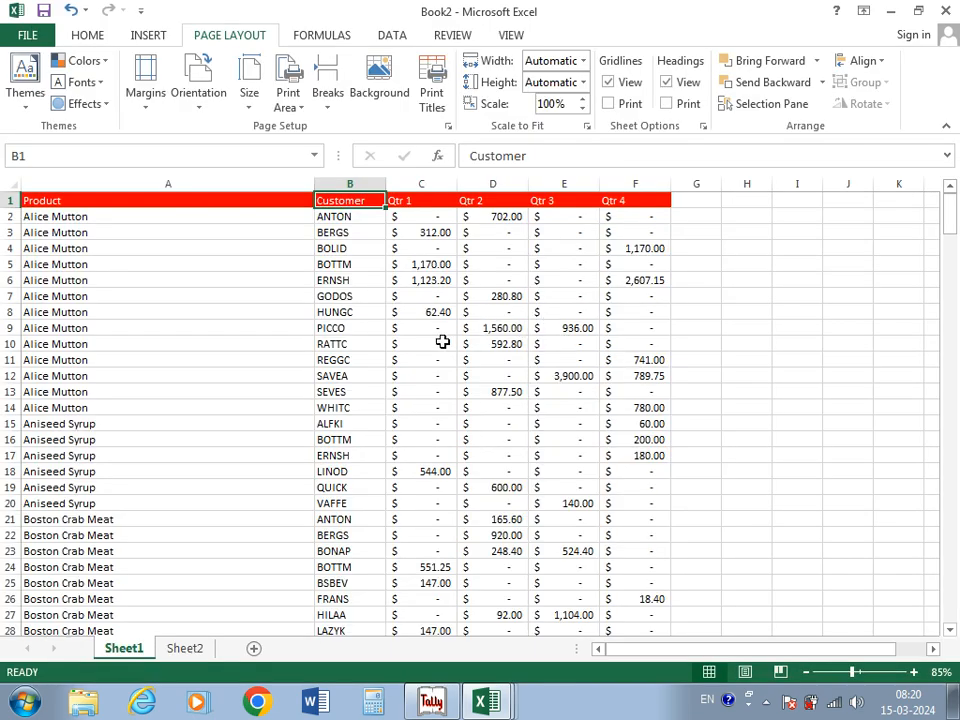
Step: Set Sheet1's zoom to 100% and display the sheet in Page Break Preview
ctrl+scroll(442, 342, up, 2)
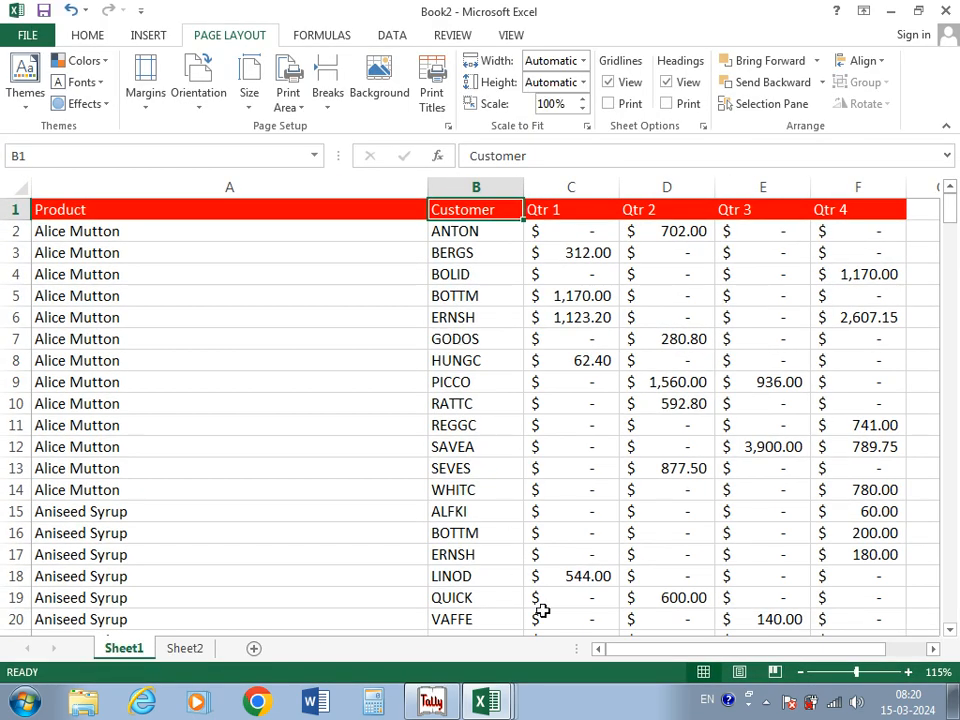
mouse_move(621, 656)
mouse_down()
mouse_move(669, 657)
mouse_move(639, 658)
mouse_up()
ctrl+scroll(632, 579, down, 1)
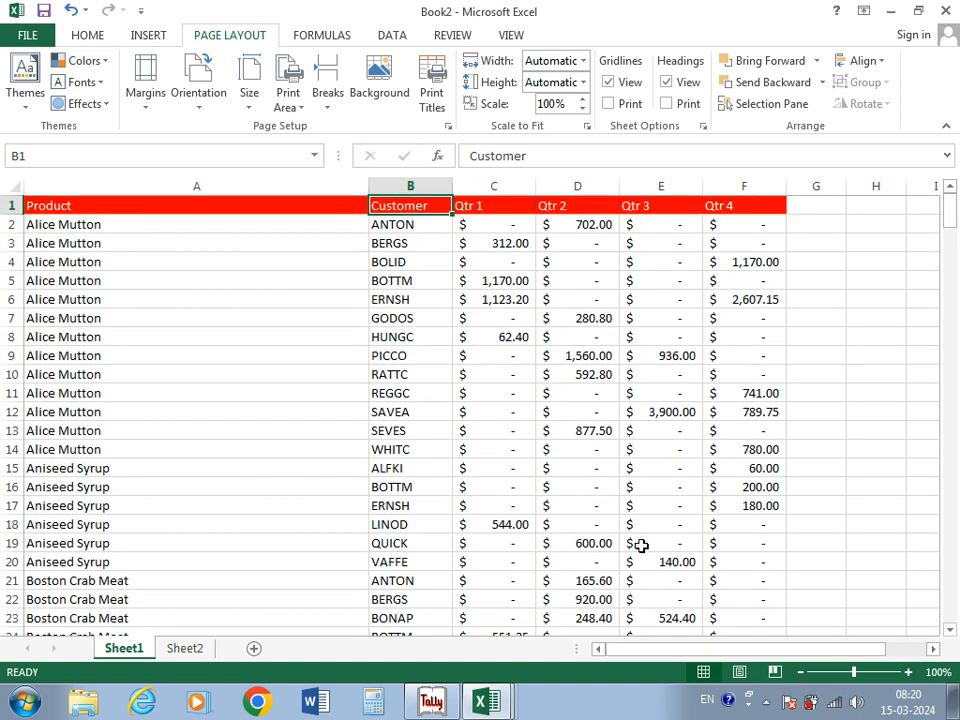
click(510, 35)
click(75, 88)
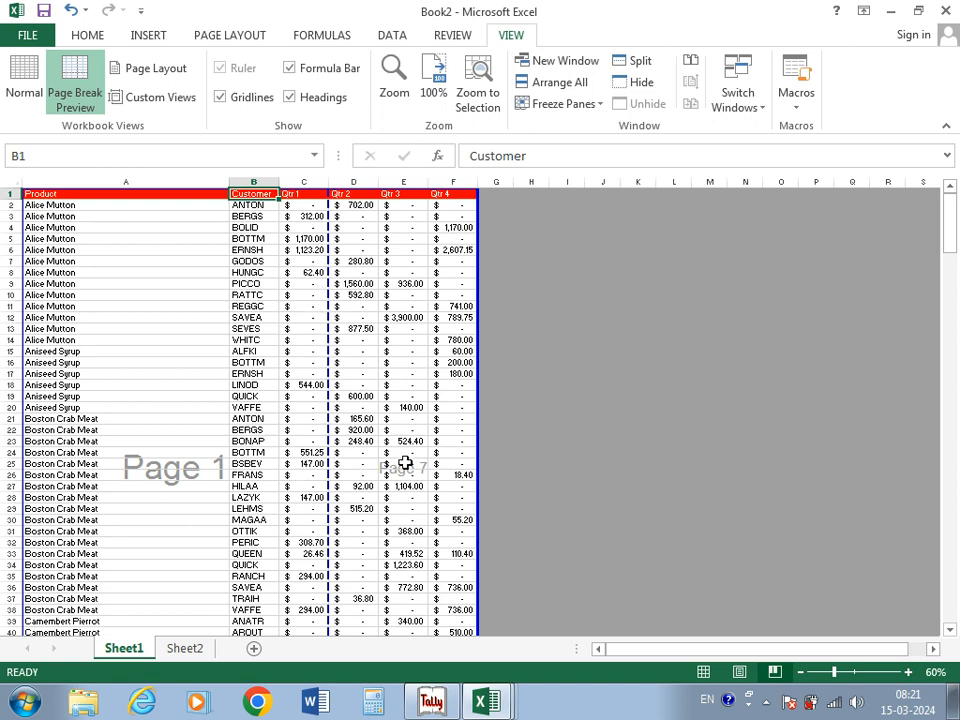
Step: Set Sheet1's scale-to-fit width to 1 page
click(245, 36)
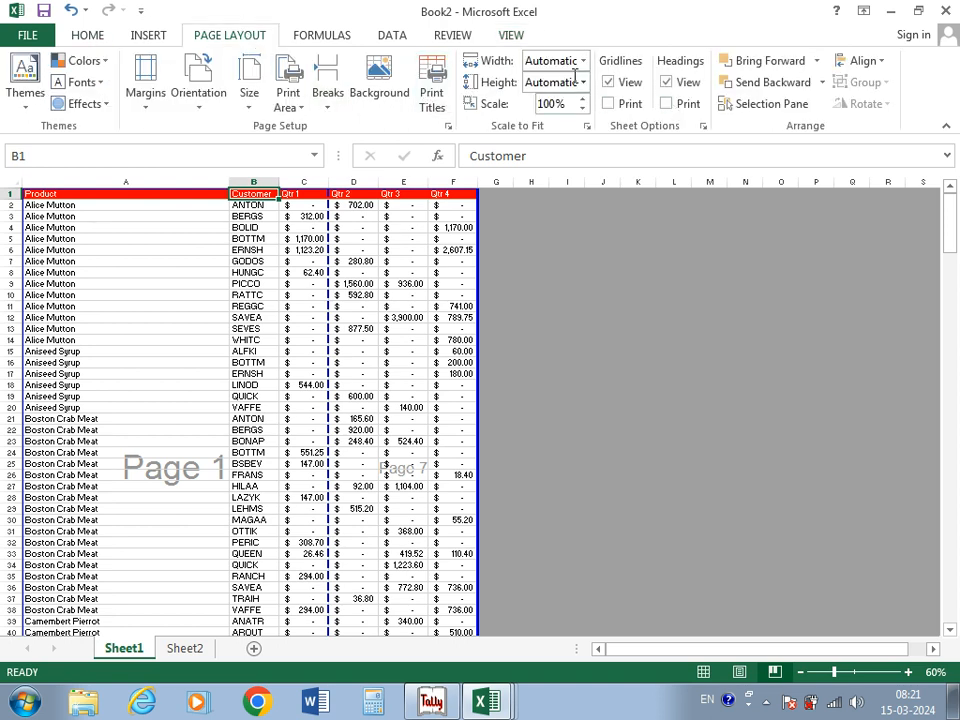
click(543, 60)
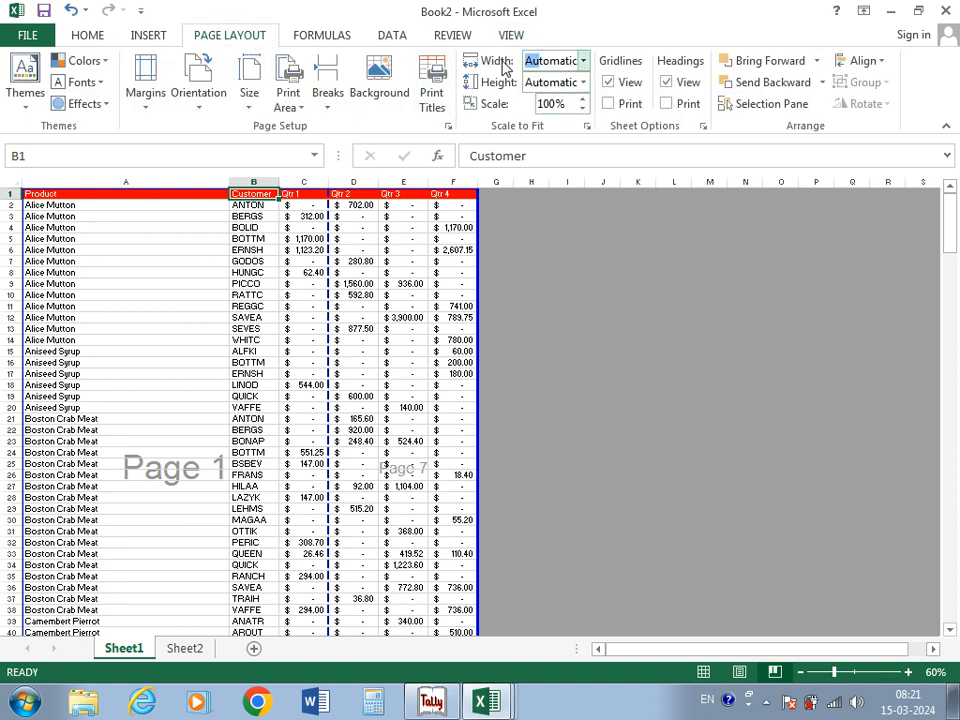
click(583, 62)
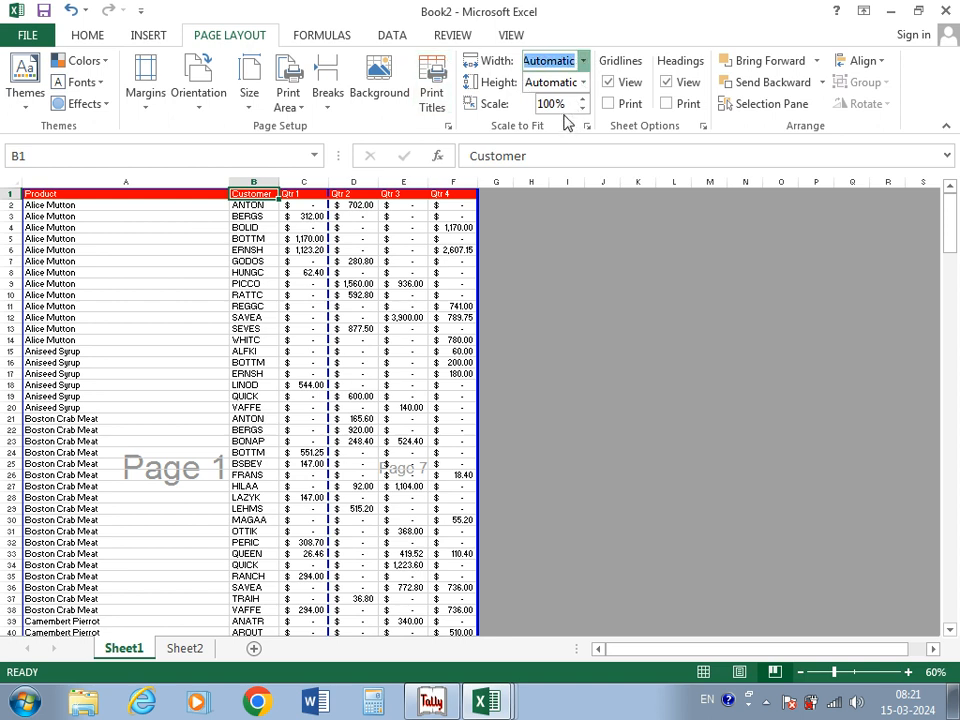
click(562, 101)
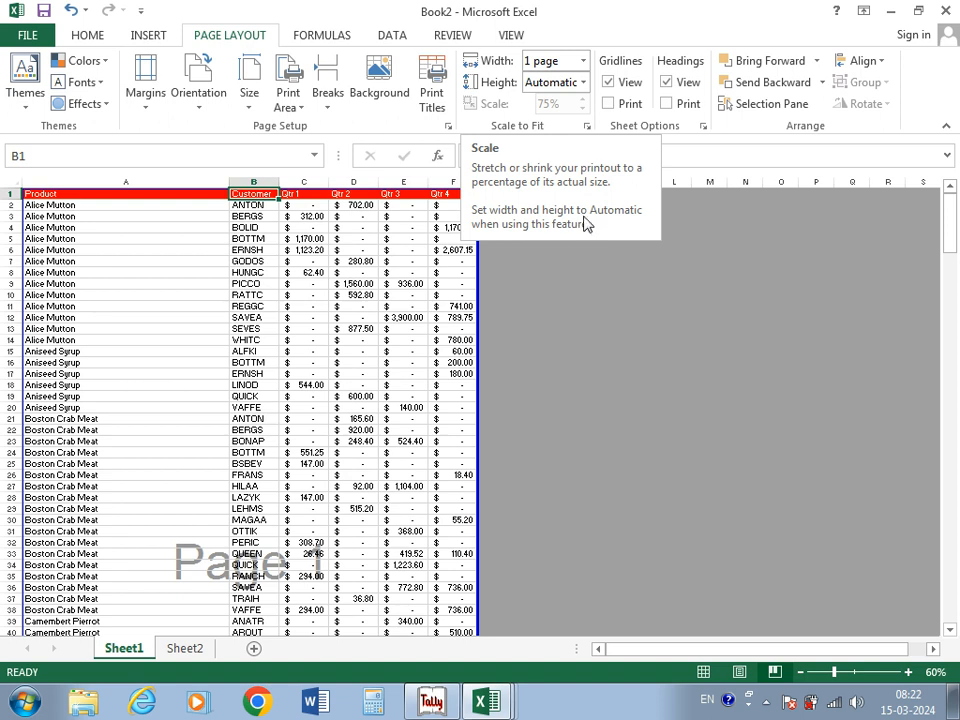
Step: Return the scale-to-fit width to Automatic and set the print scale to 100%
click(585, 64)
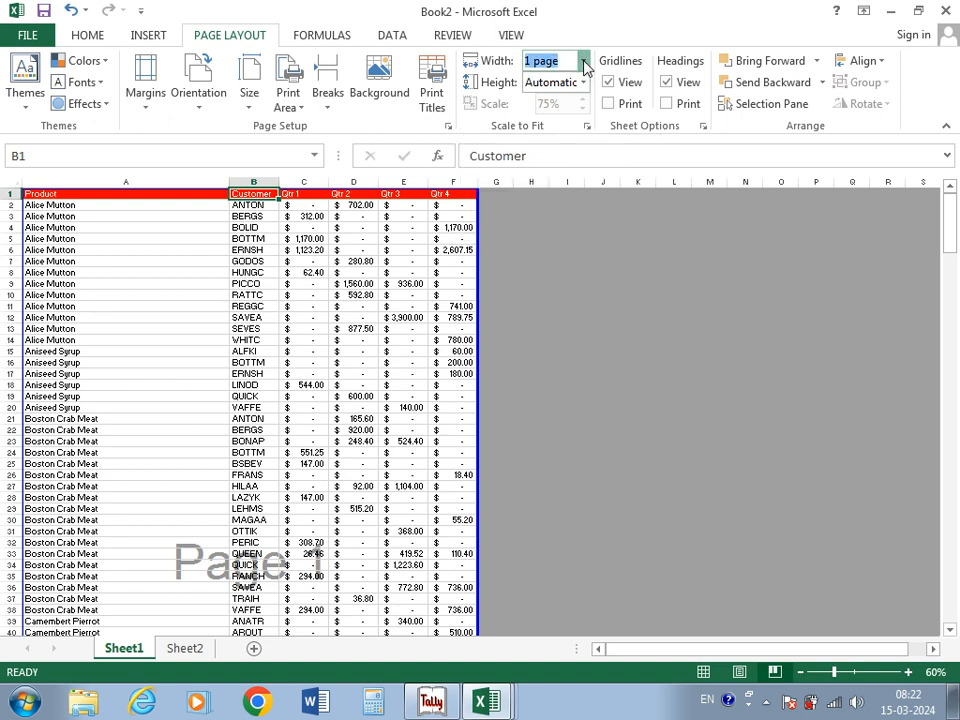
click(541, 148)
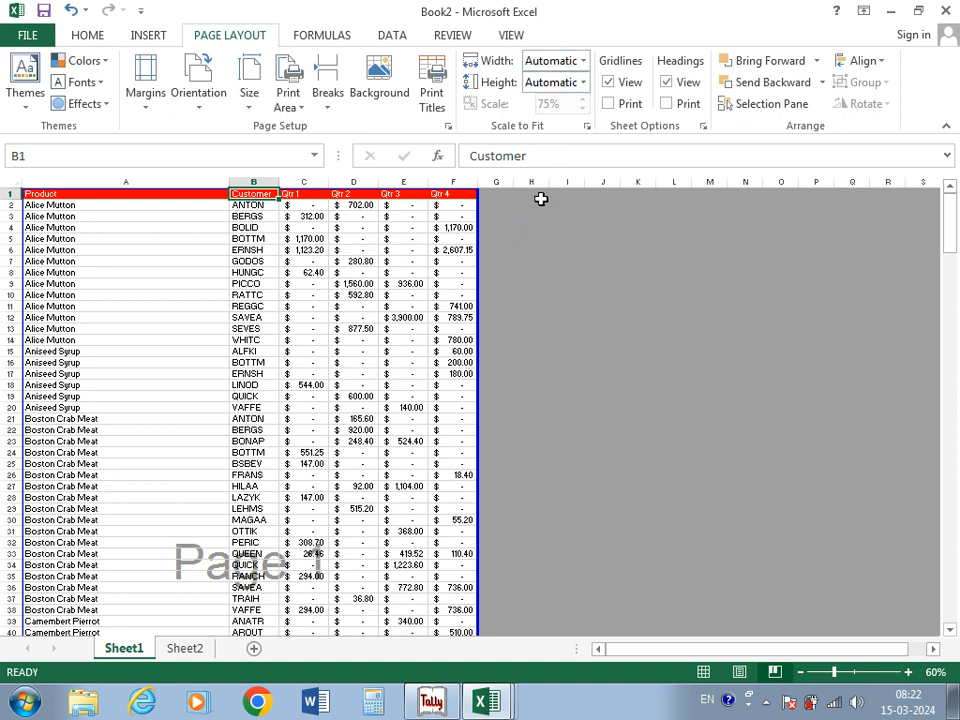
click(556, 103)
text(100)
key(Return)
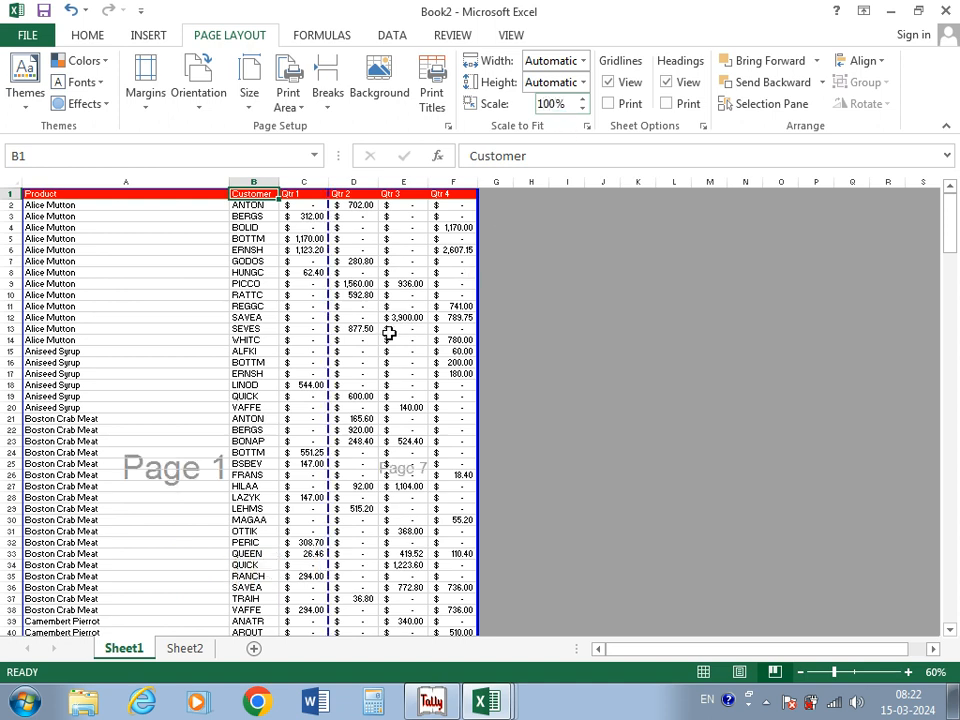
Step: Try print scales from 105% down to 75% to shift the page breaks, and set the scale back to 100%
click(583, 99)
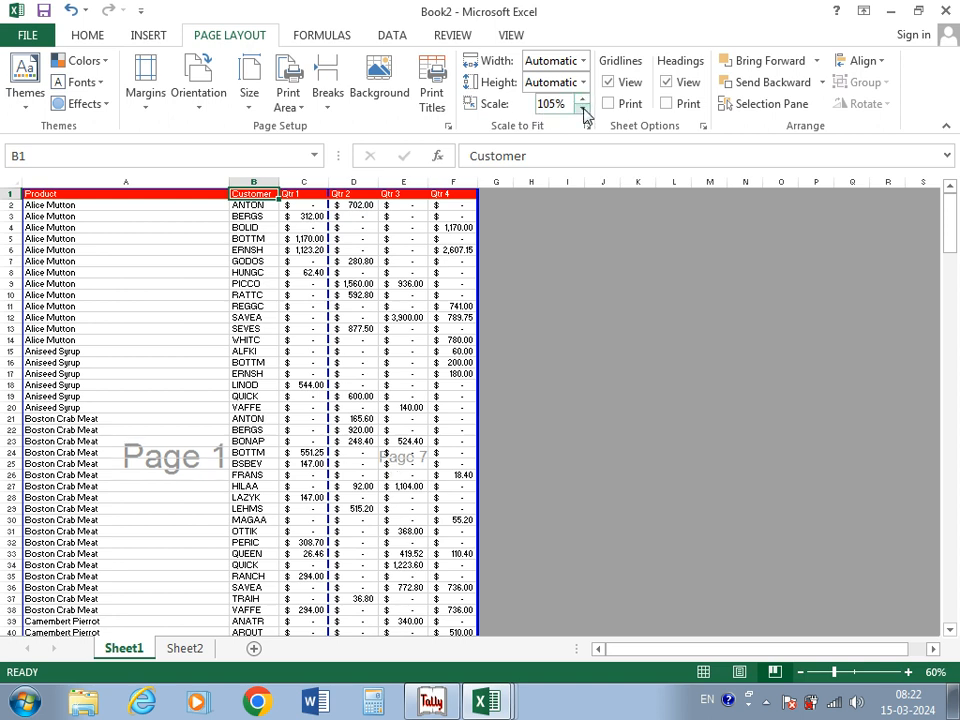
click(584, 109)
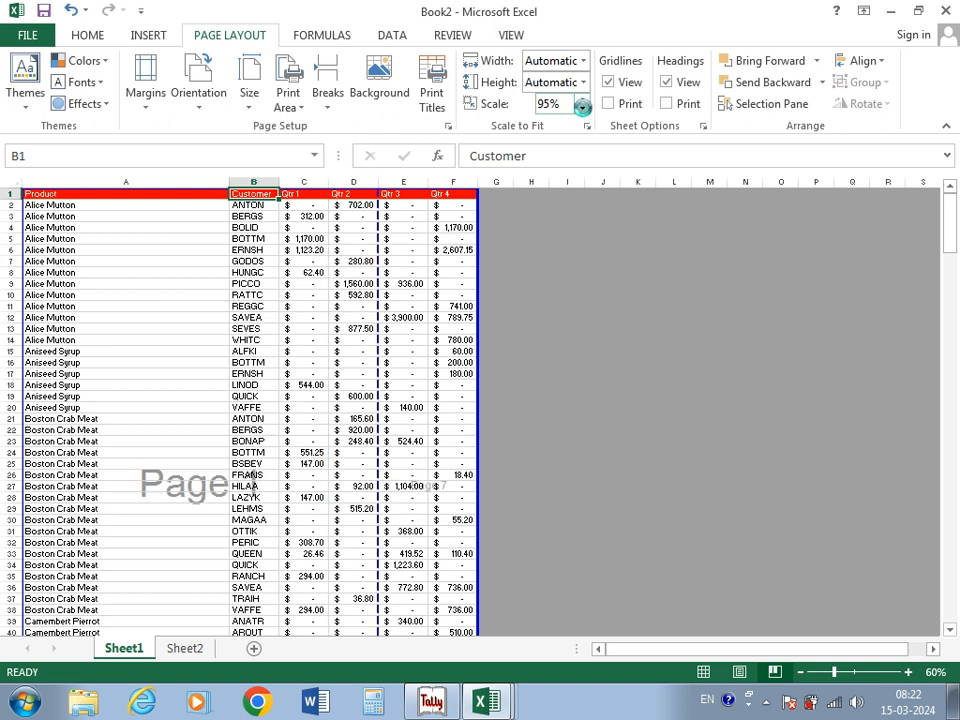
click(582, 109)
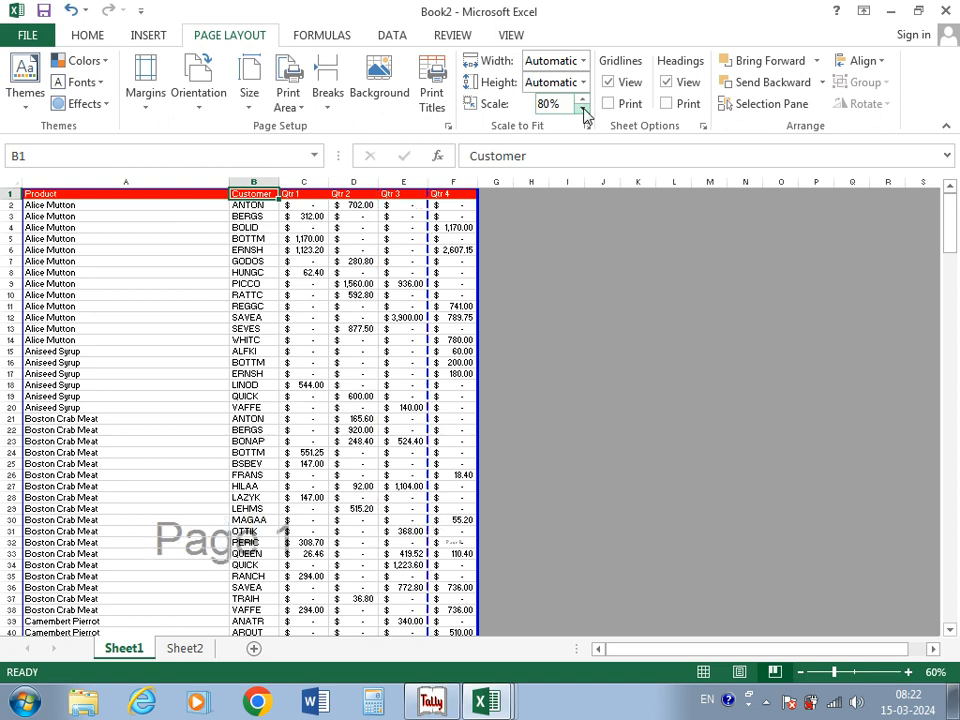
click(584, 110)
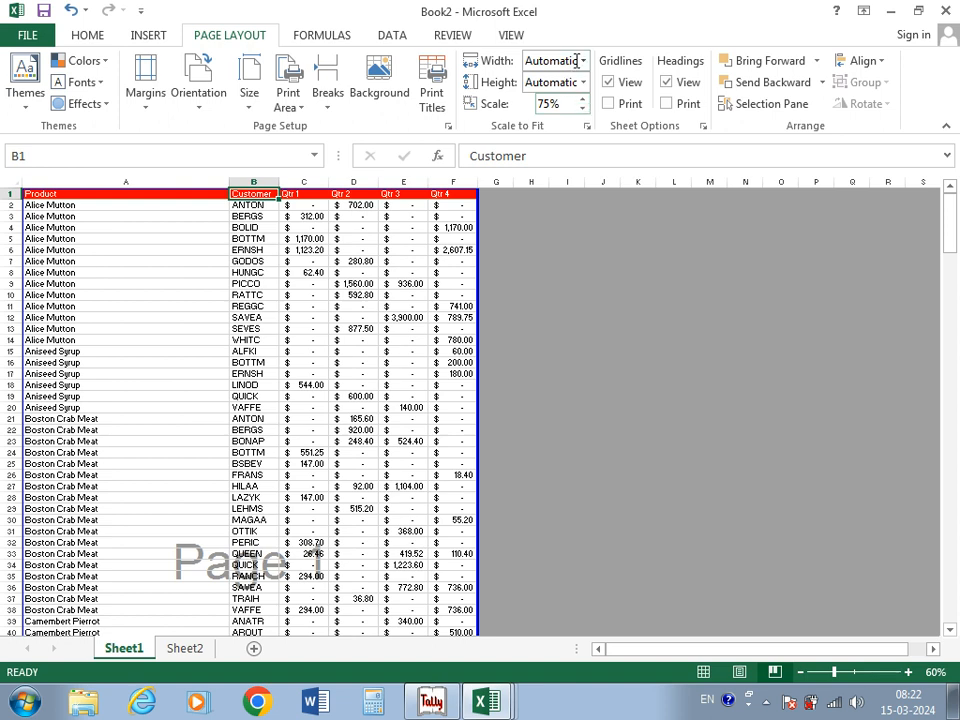
click(568, 103)
text(100)
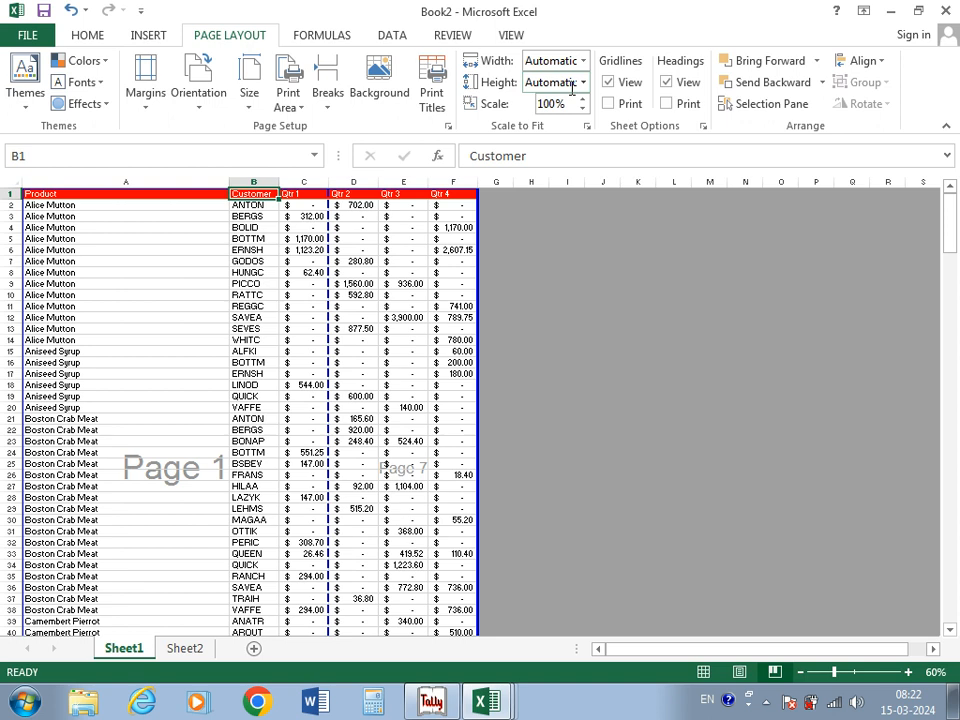
Step: Set both the scale-to-fit width and height of Sheet1 to 1 page
click(578, 66)
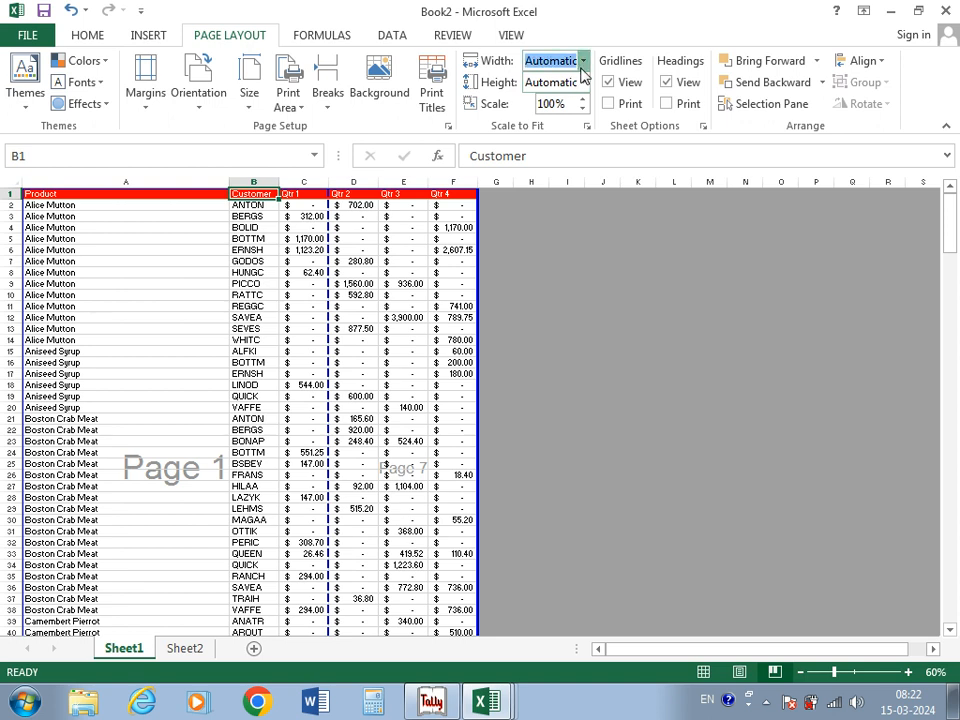
click(572, 101)
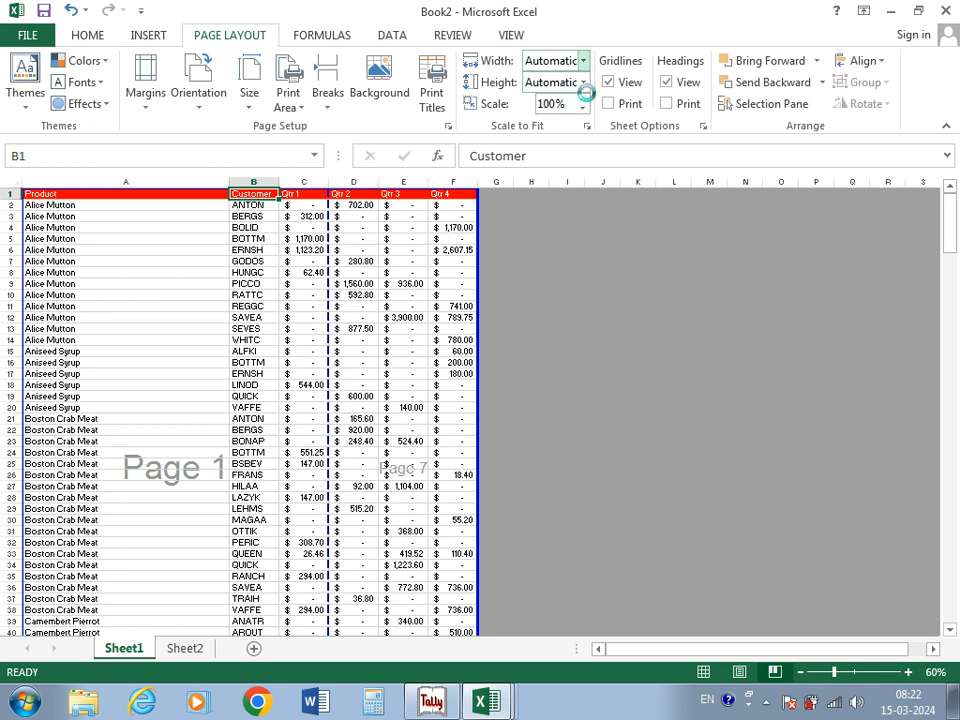
click(582, 89)
click(567, 117)
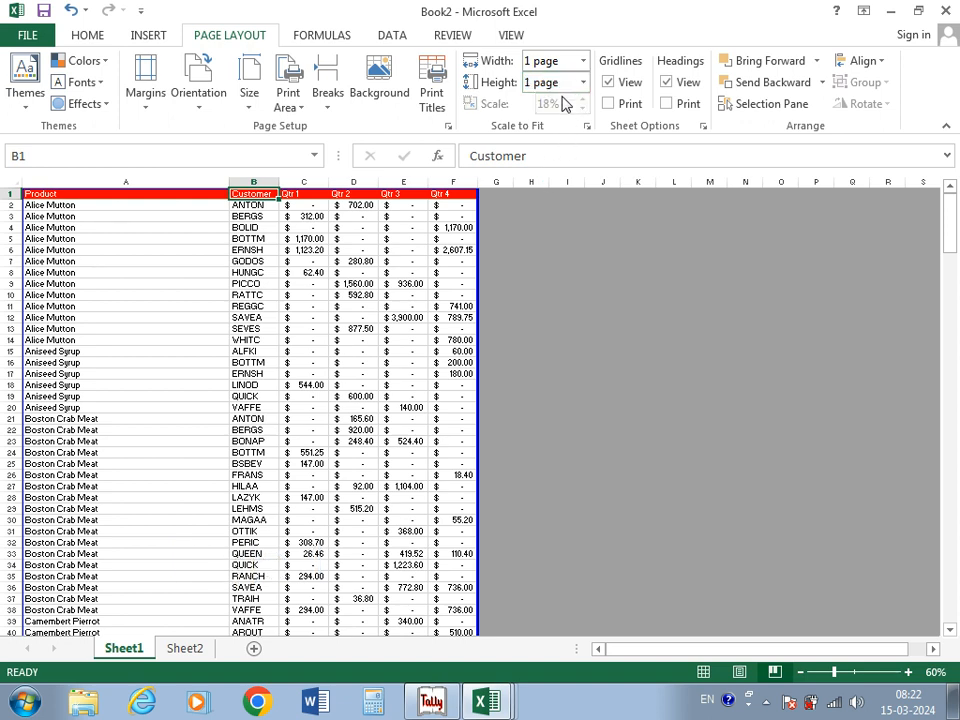
Step: Check Sheet1's one-page fit in the print preview and return to the worksheet
scroll(368, 279, down, 1)
scroll(368, 279, down, 9)
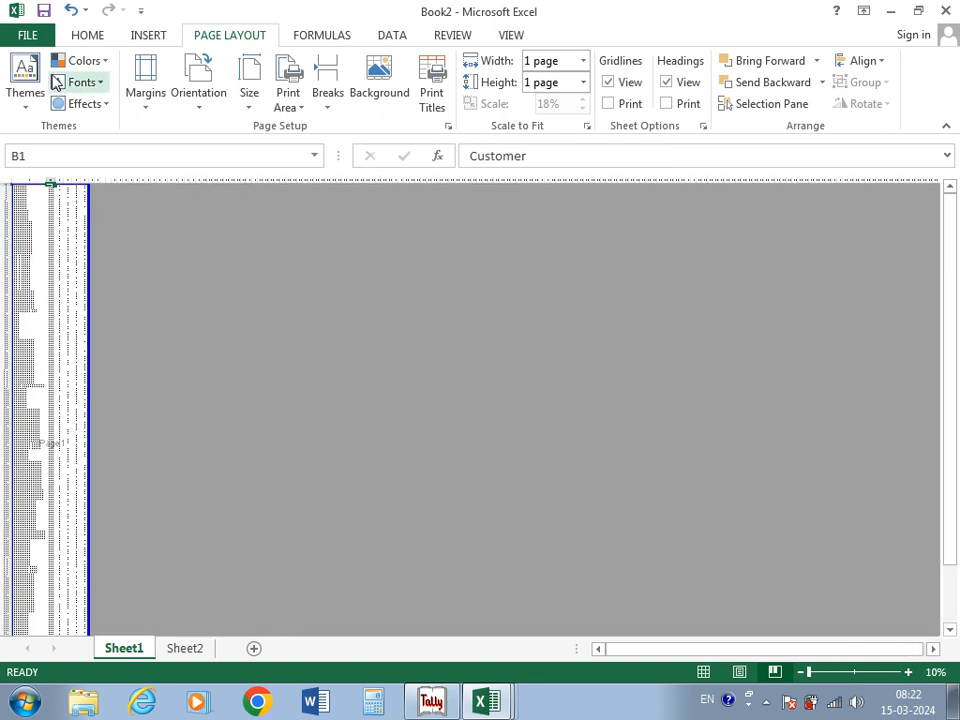
click(28, 36)
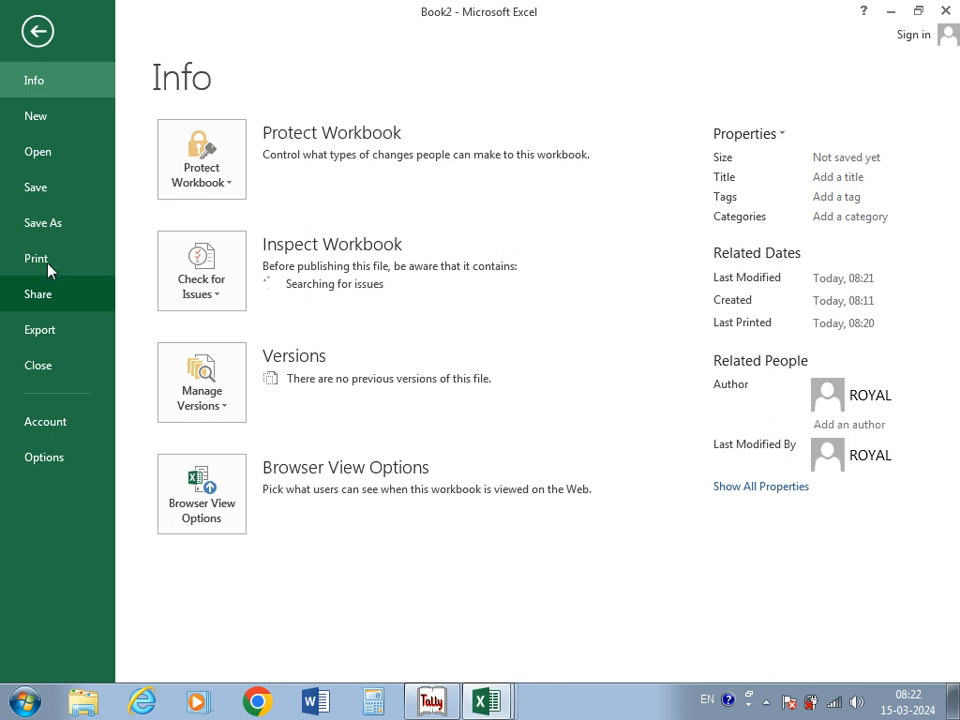
click(47, 266)
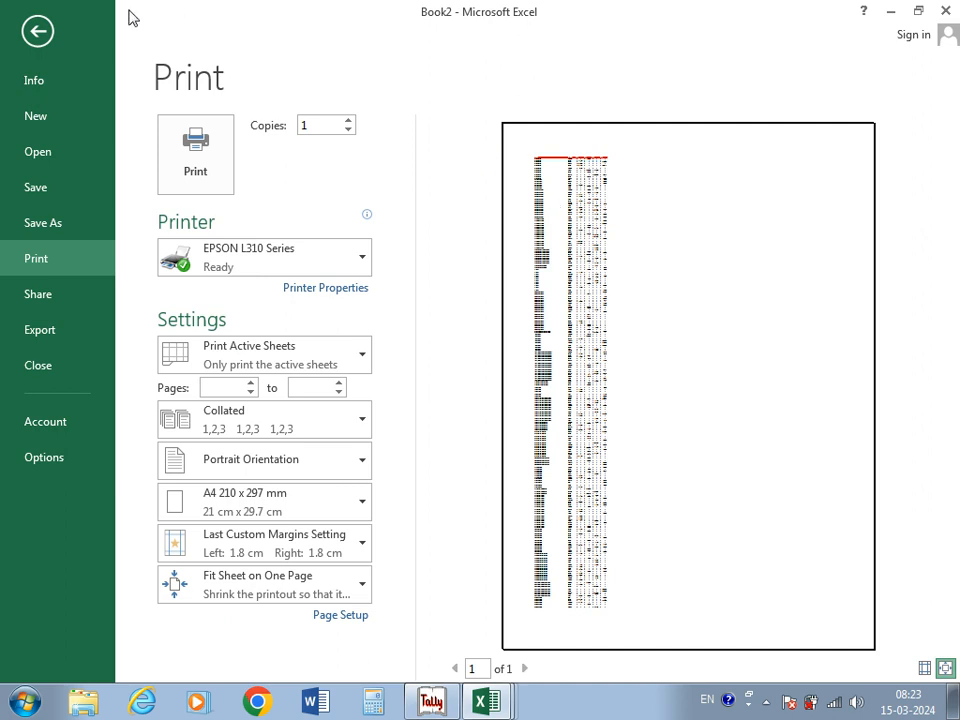
click(37, 31)
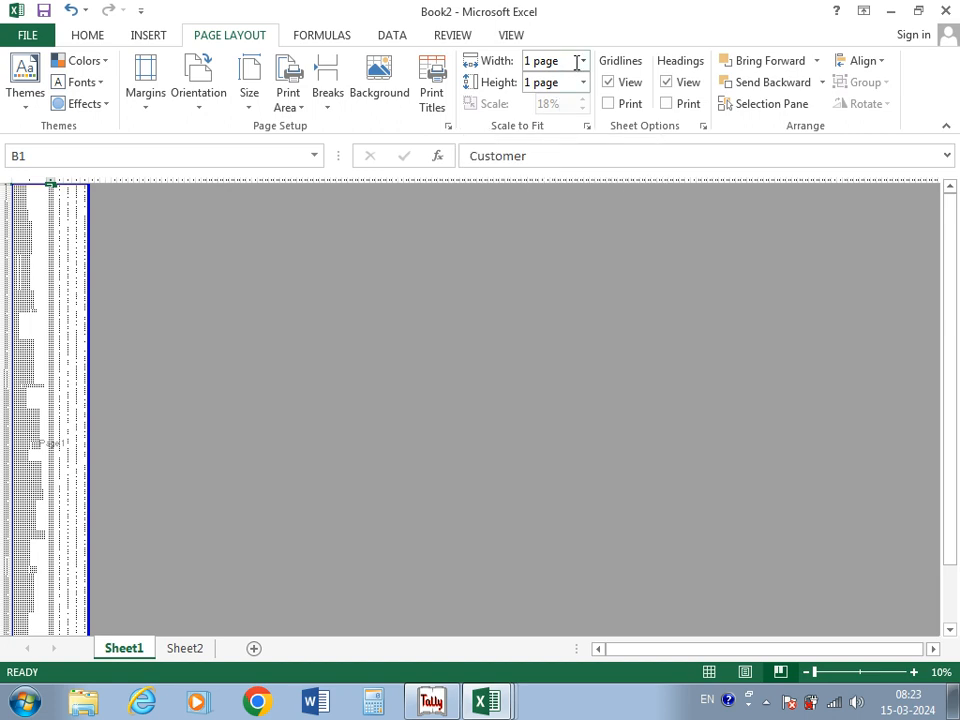
Step: Return Sheet1's scale-to-fit width and height to Automatic and set the print scale to 100%
click(582, 64)
click(574, 86)
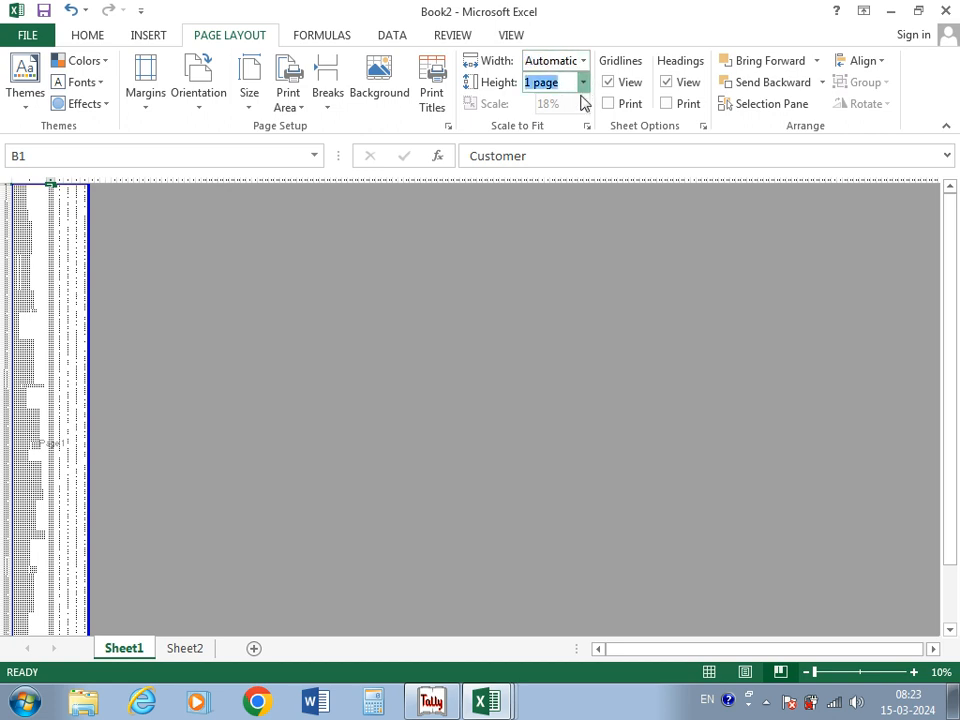
click(582, 82)
click(574, 104)
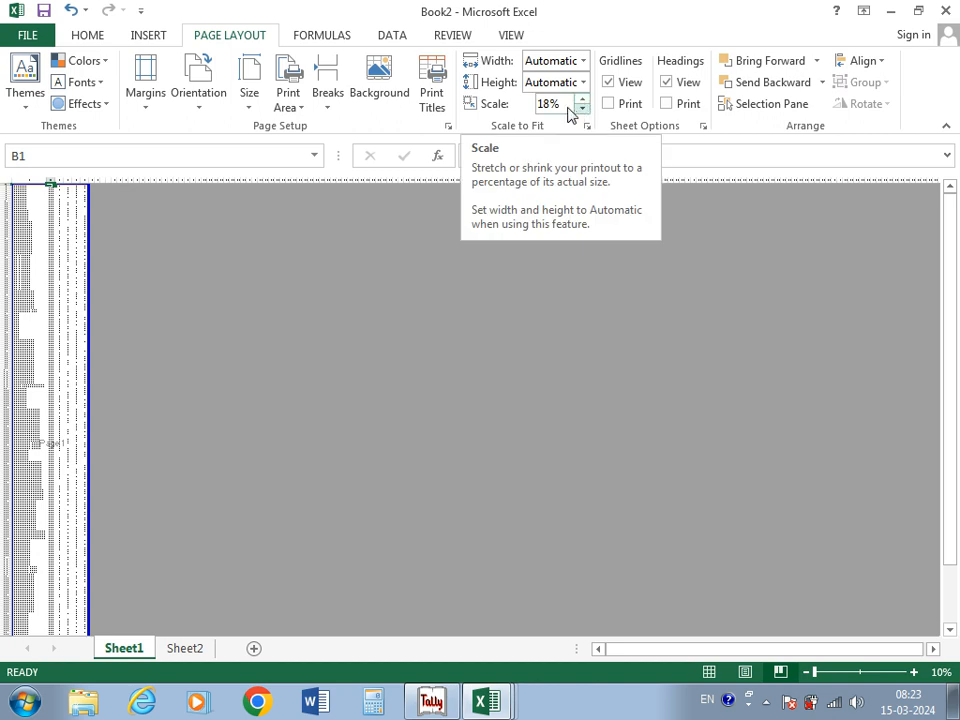
click(567, 106)
text(100)
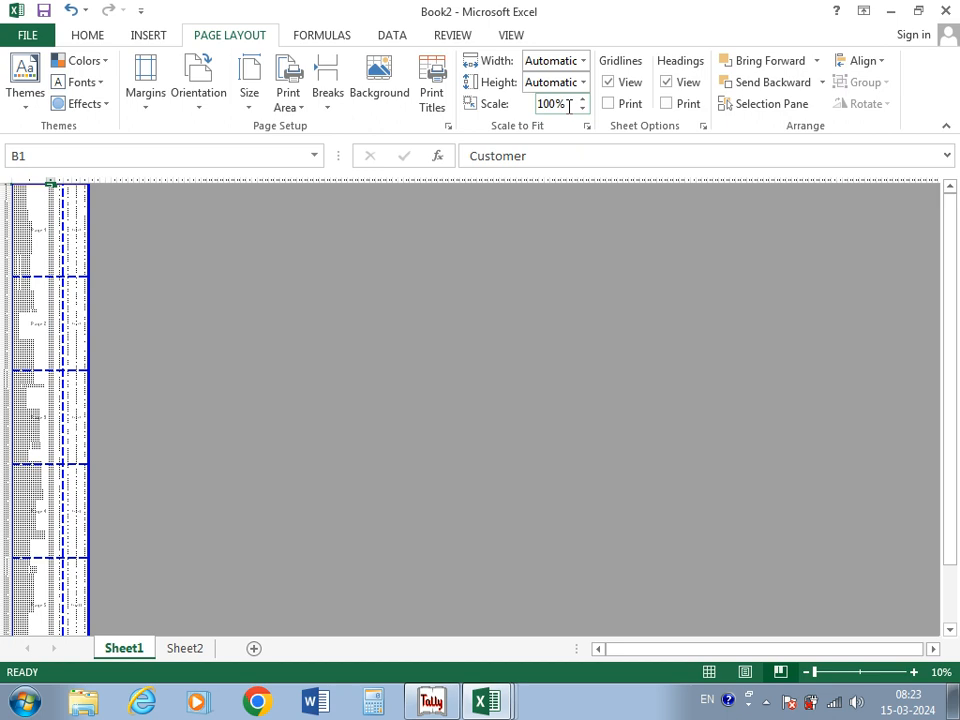
scroll(240, 357, up, 3)
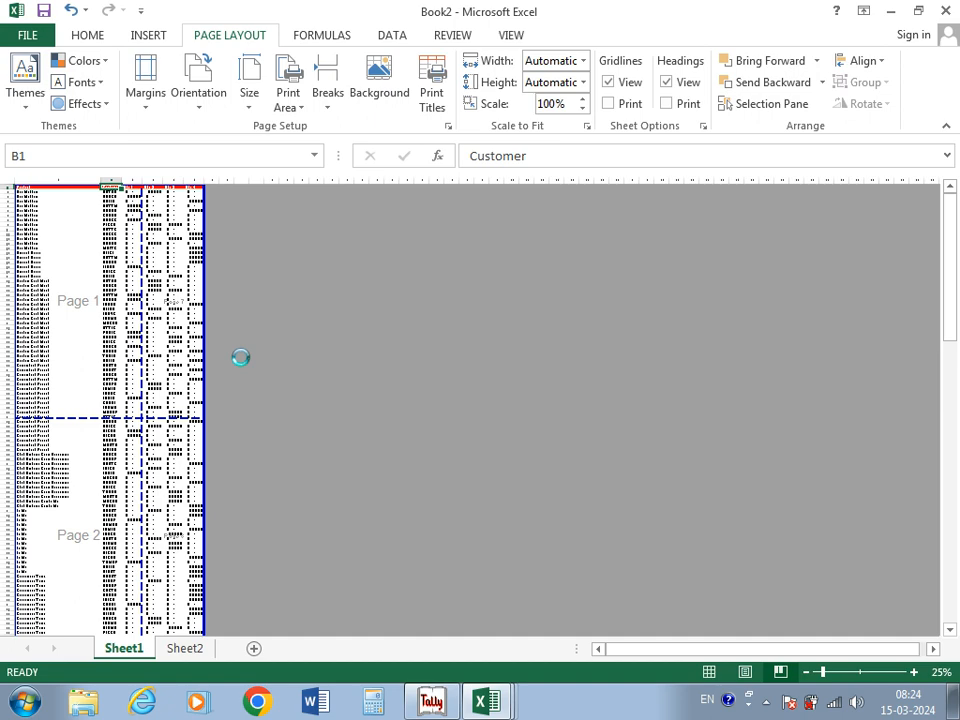
scroll(129, 322, up, 3)
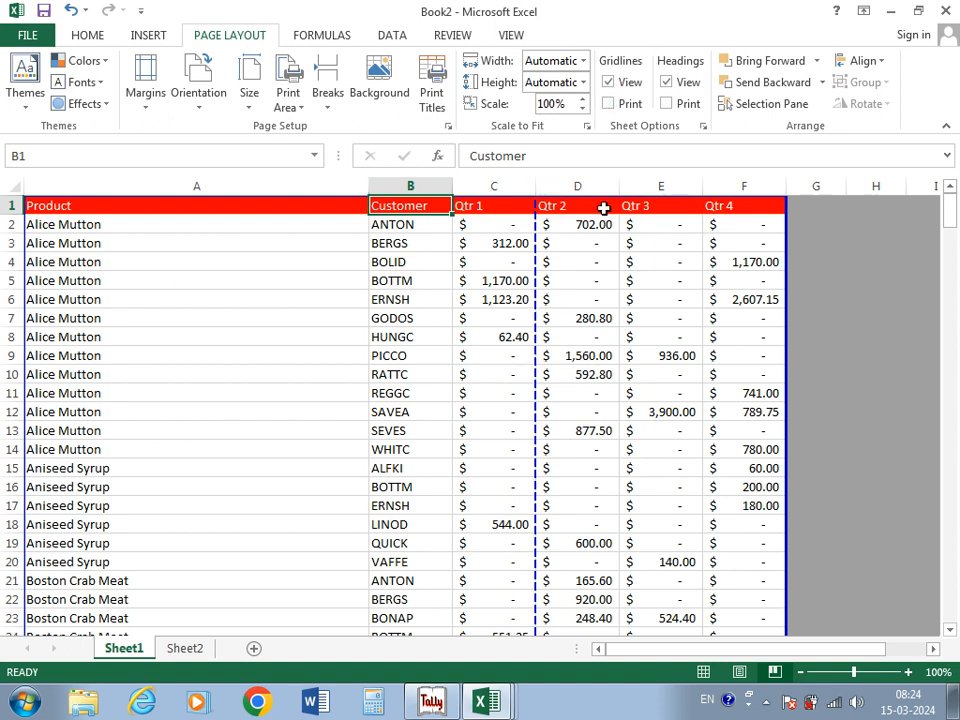
Step: Hide and reshow Sheet1's on-screen gridlines, and check the print preview with gridline printing off
click(607, 82)
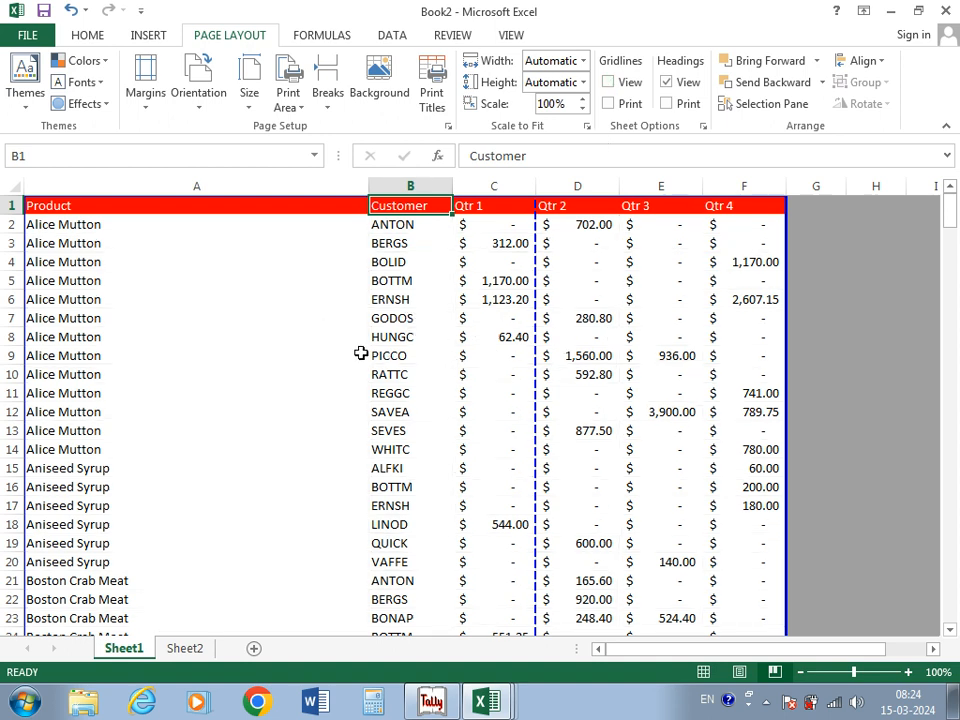
click(607, 84)
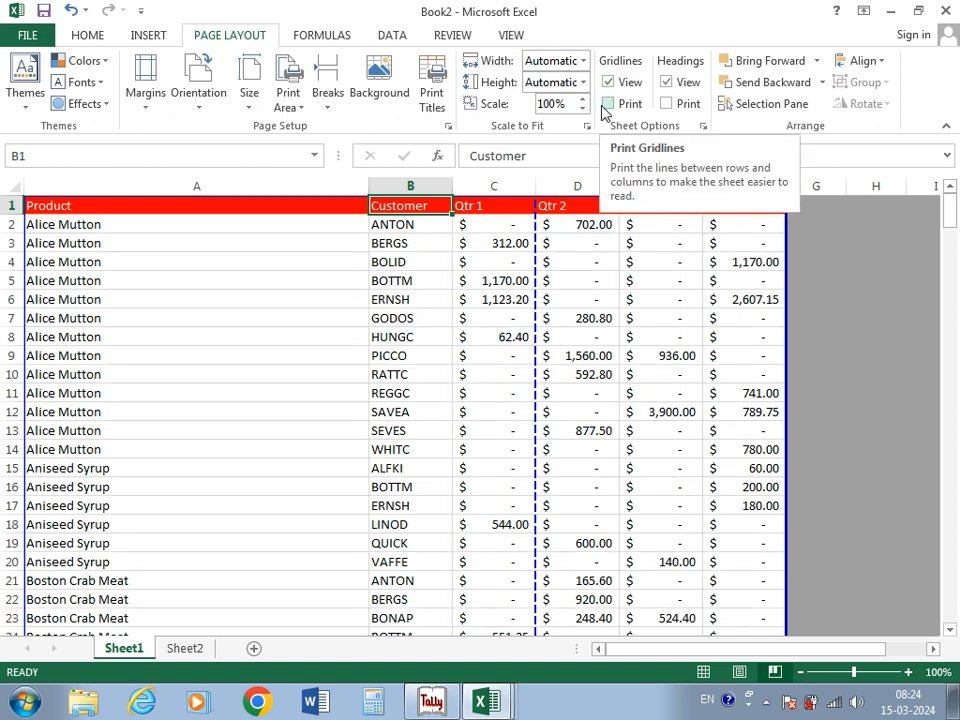
click(28, 35)
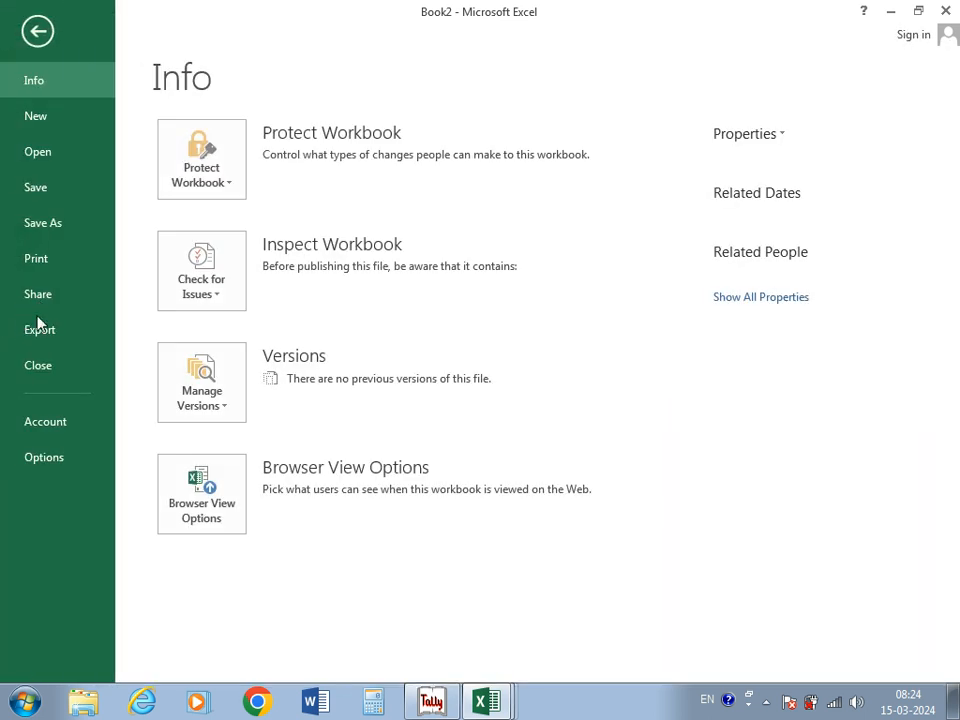
click(45, 261)
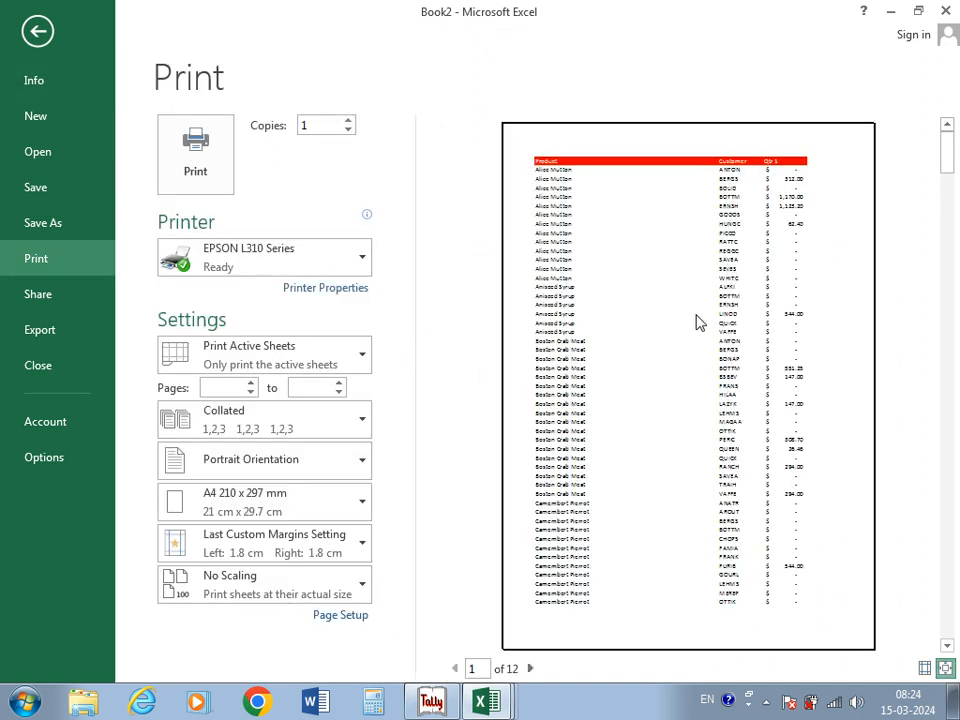
click(36, 31)
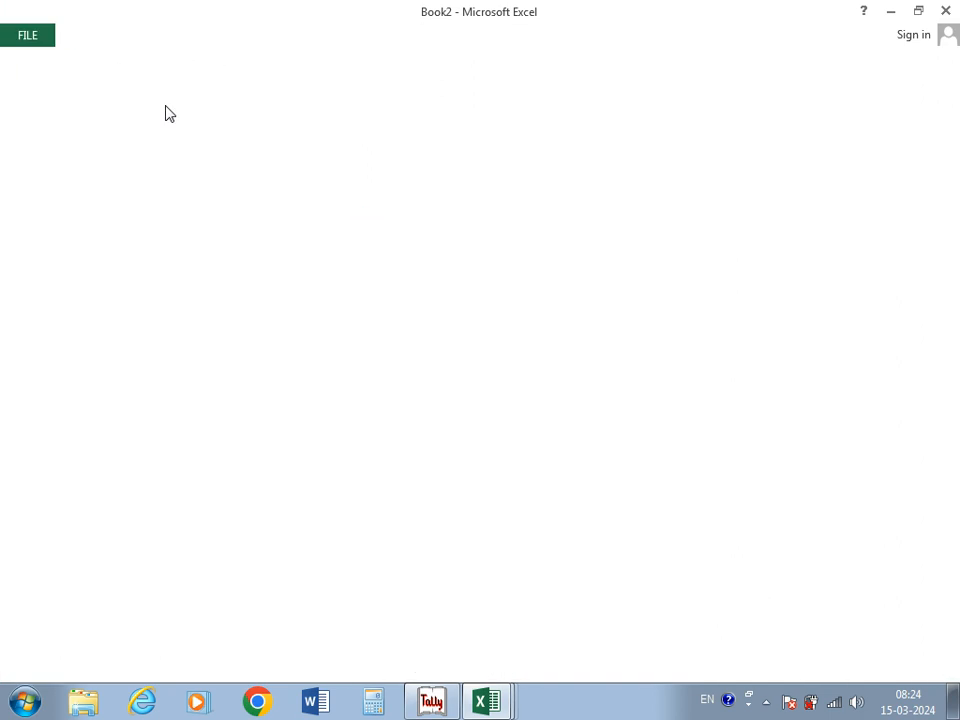
Step: Turn on gridline printing for Sheet1, inspect it enlarged in the print preview, and turn it off again
click(616, 108)
click(36, 34)
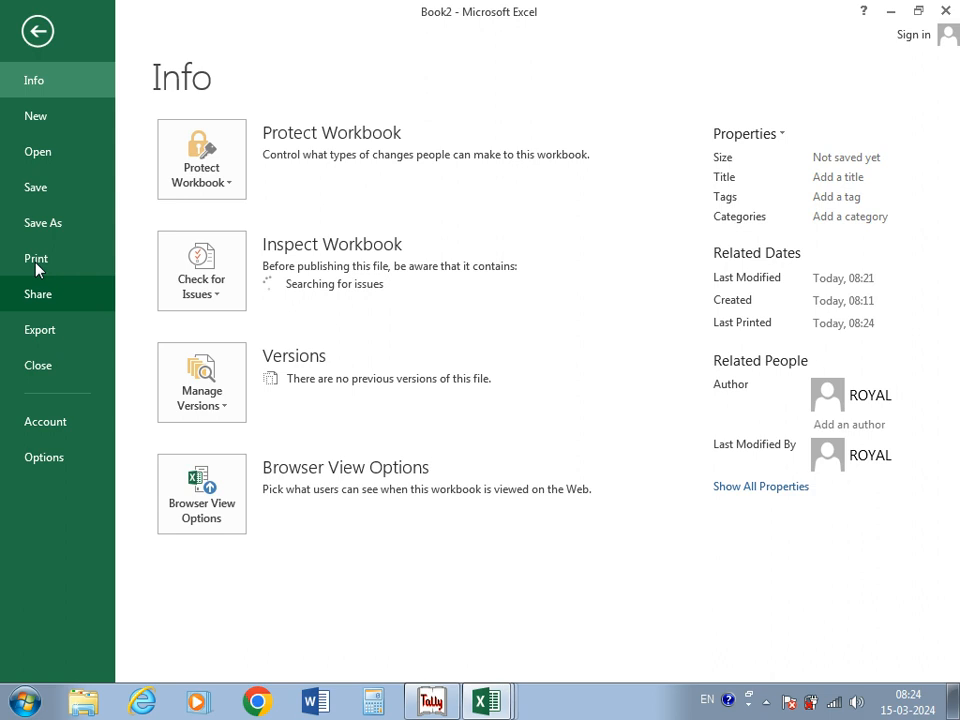
click(36, 260)
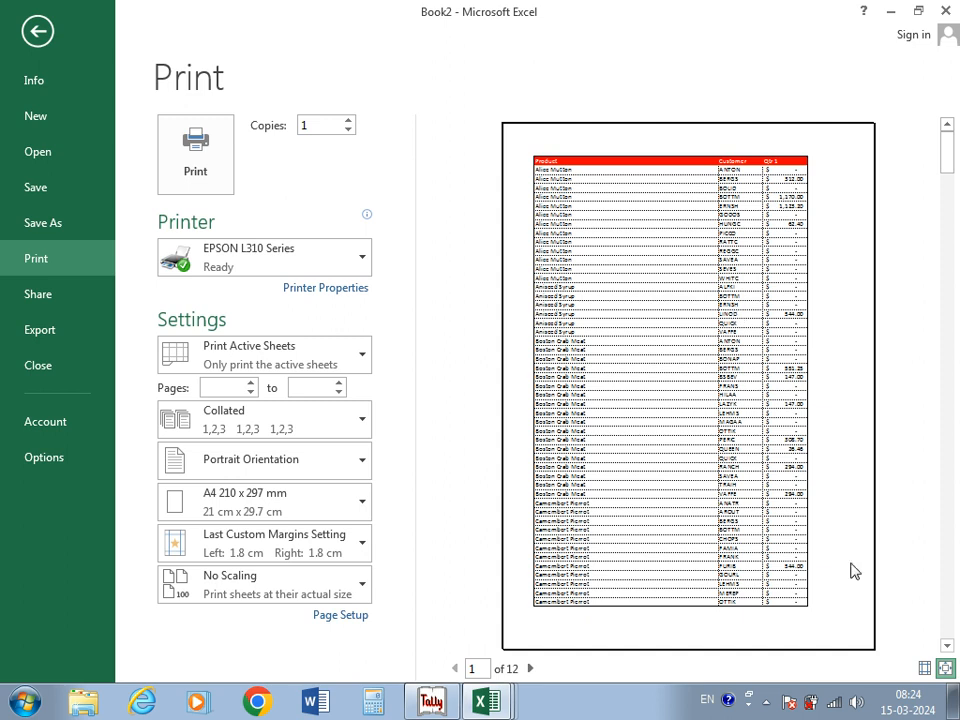
click(945, 668)
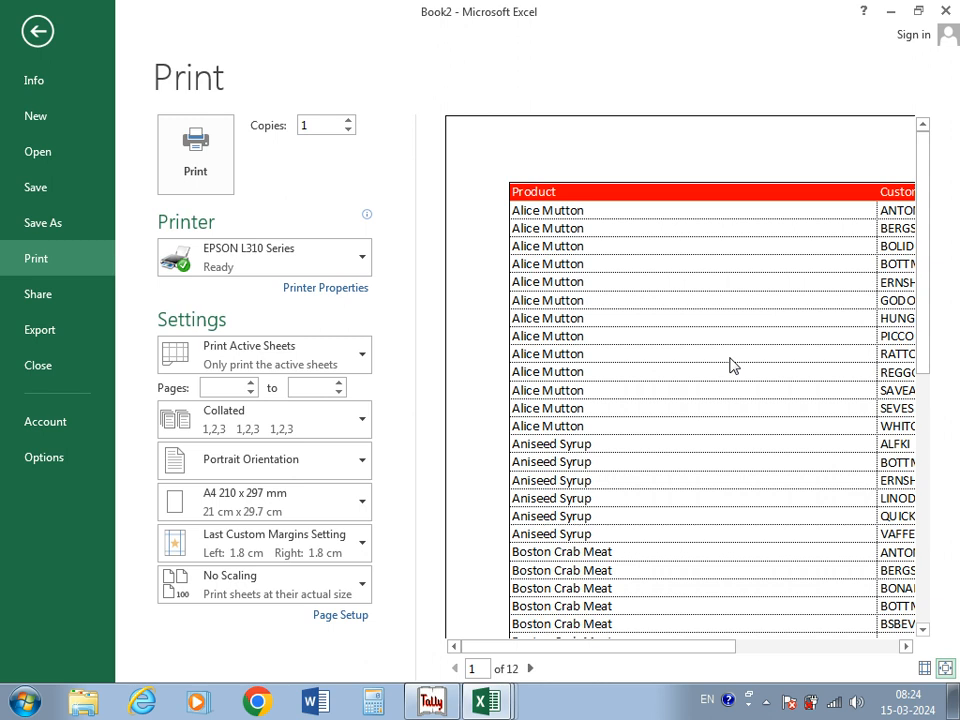
click(37, 31)
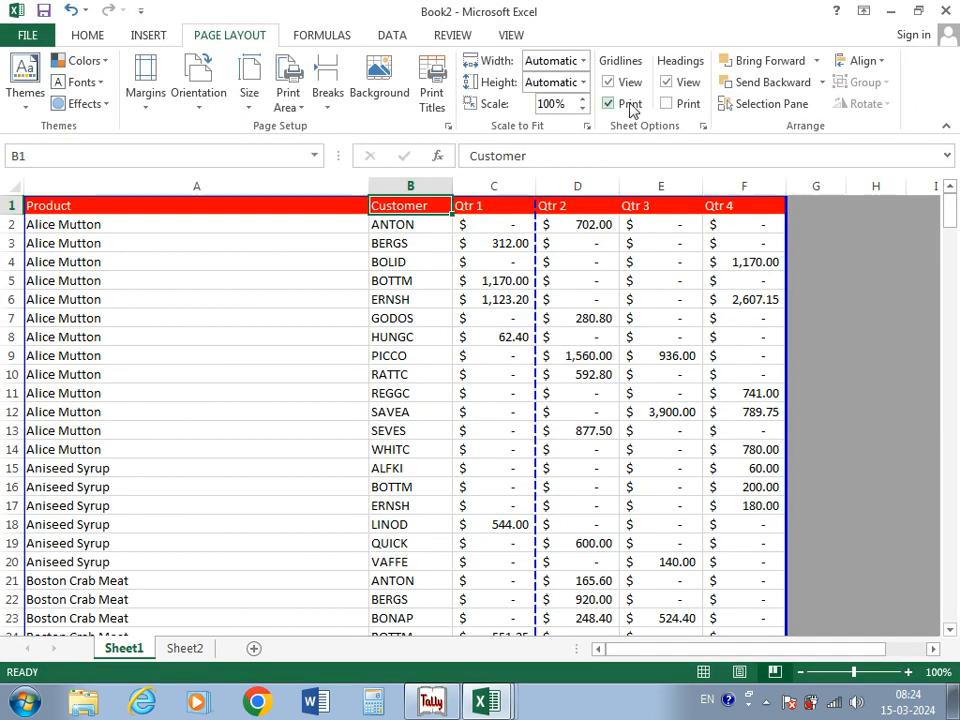
click(629, 106)
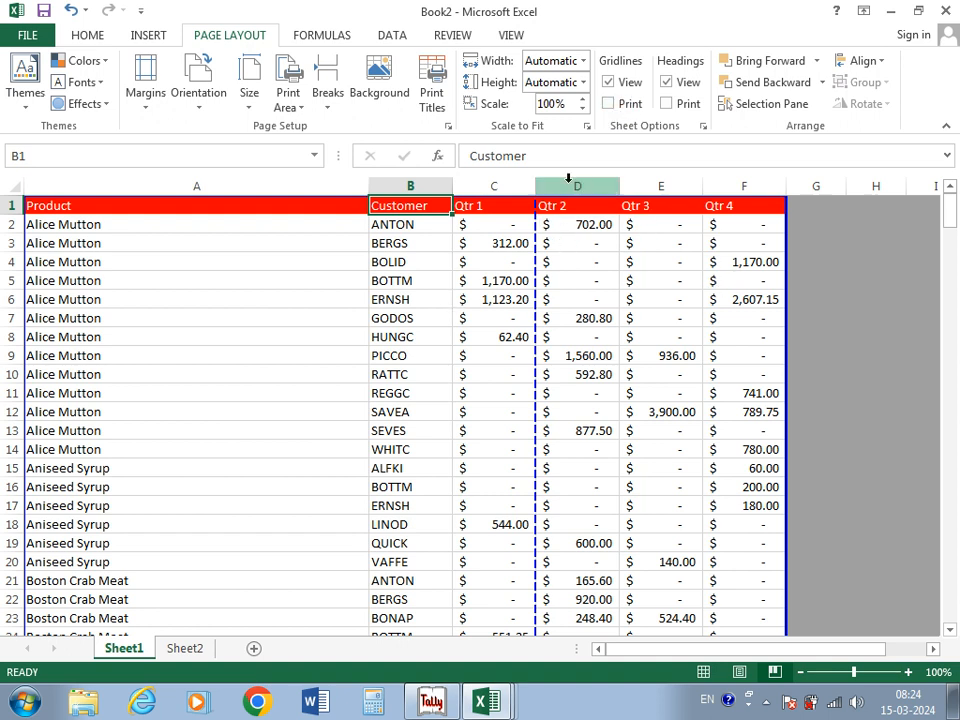
Step: Hide the row and column headings on Sheet1 and show them again
click(666, 83)
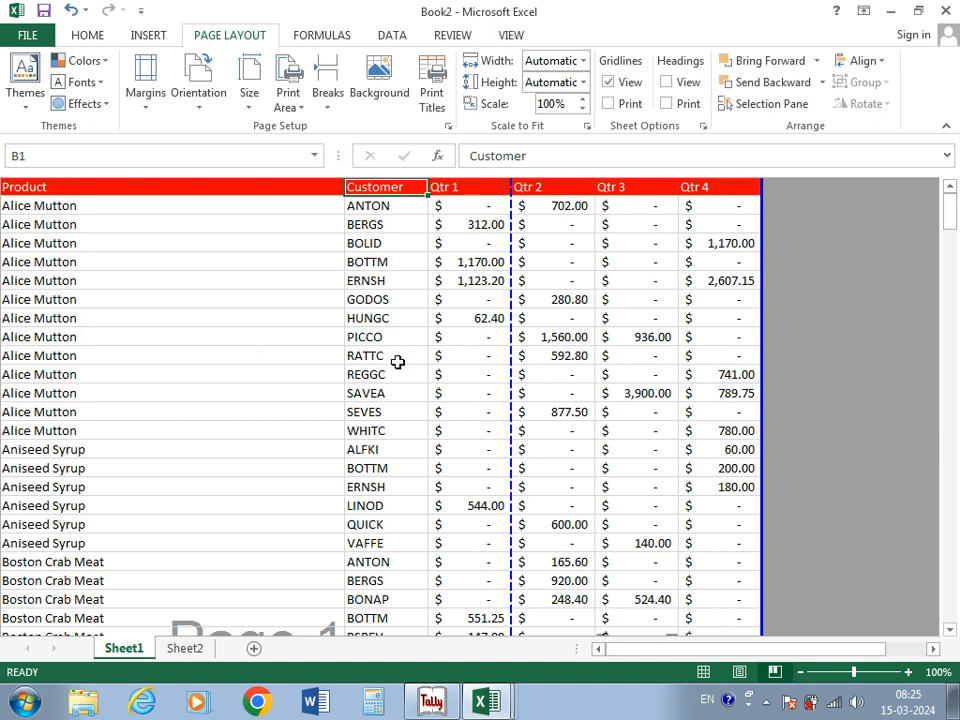
click(676, 82)
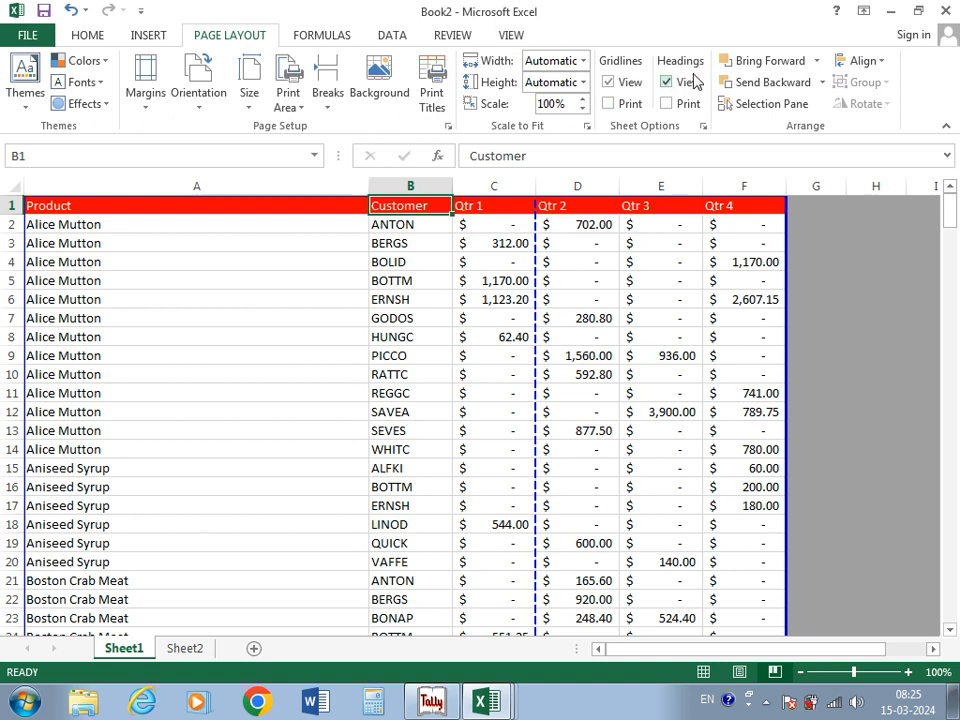
click(689, 82)
Step: Turn on printing of row and column headings, check them in the print preview, and turn the option off again
click(684, 104)
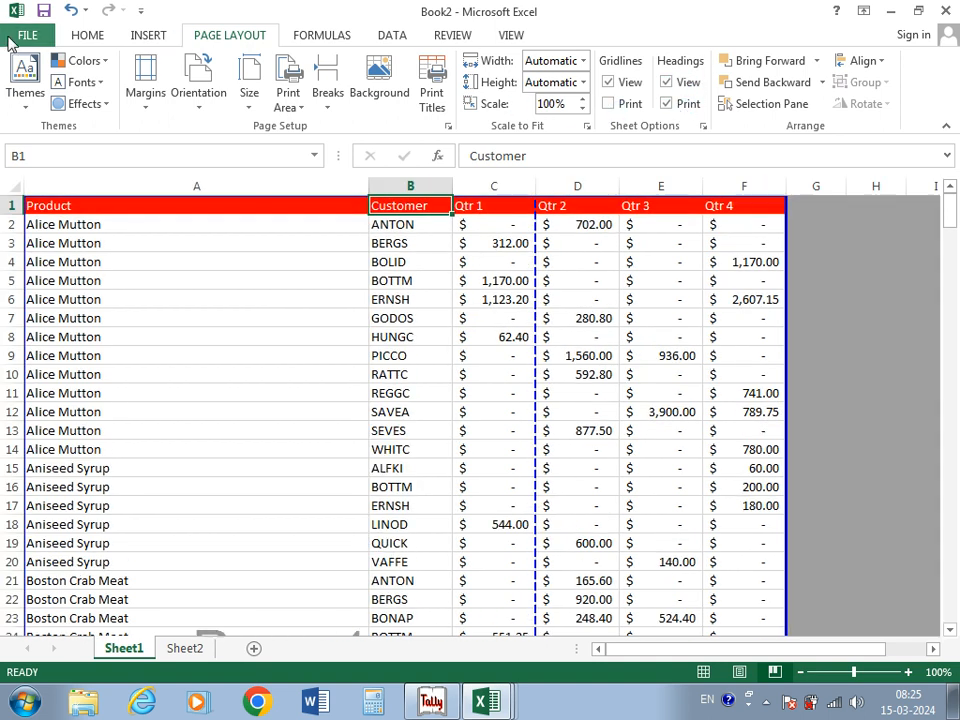
click(12, 36)
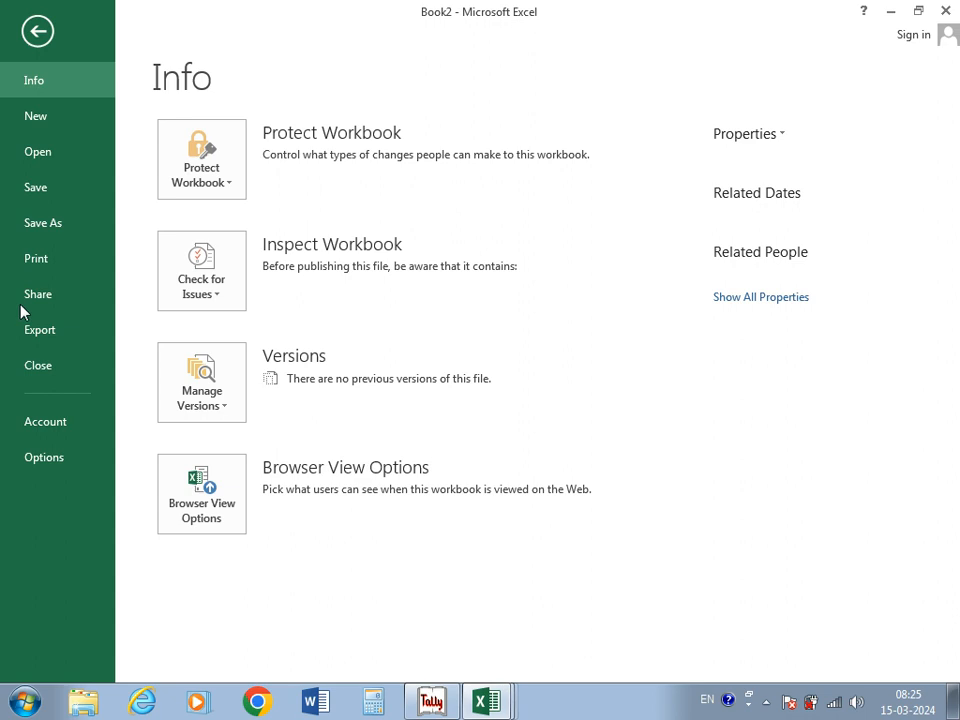
click(62, 270)
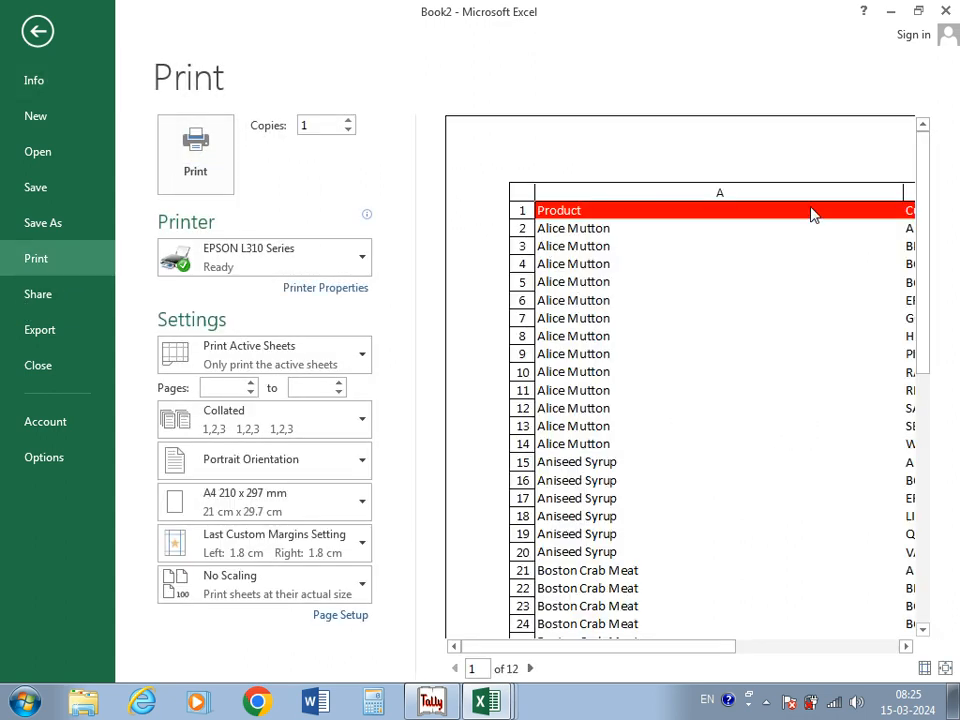
click(37, 31)
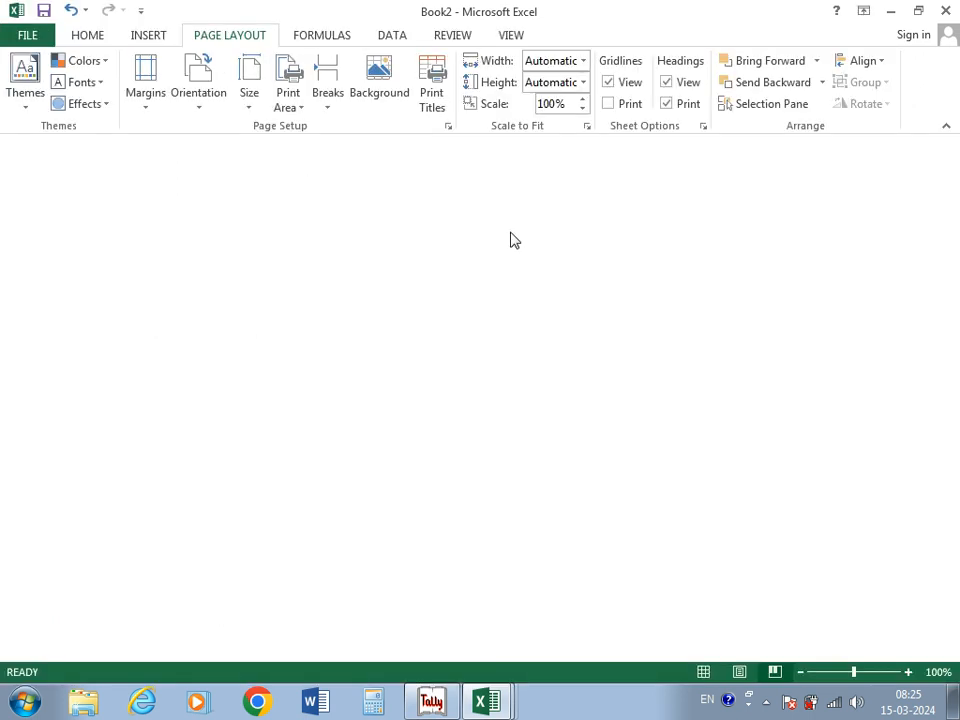
click(667, 104)
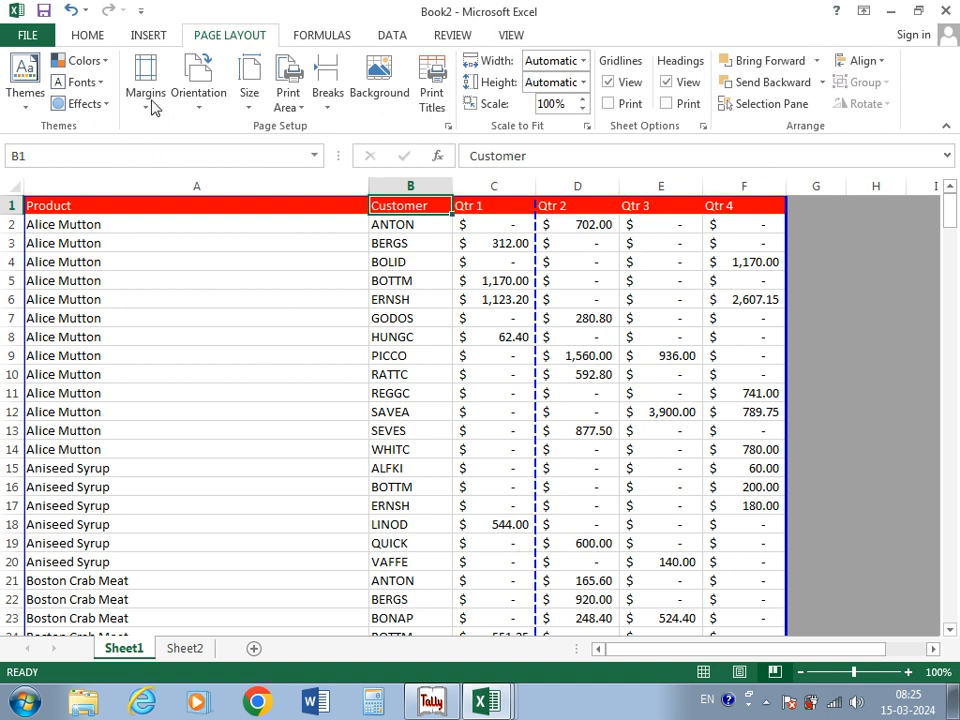
Step: Insert the rabbit picture into Sheet1 and shrink it to about 13.1 cm high by 15.4 cm wide
click(145, 33)
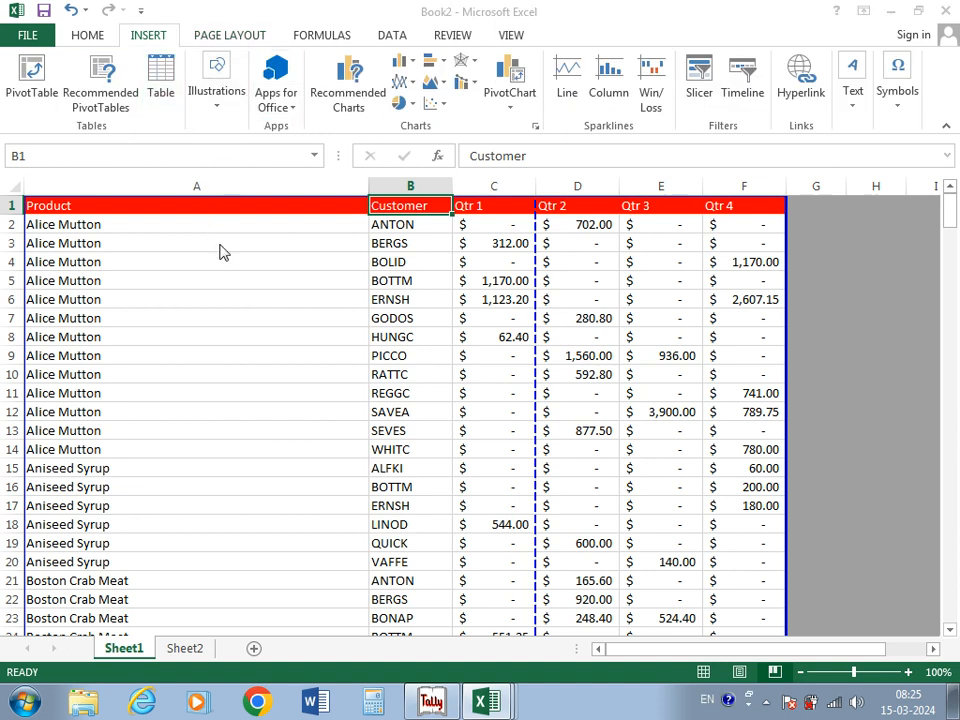
double_click(257, 317)
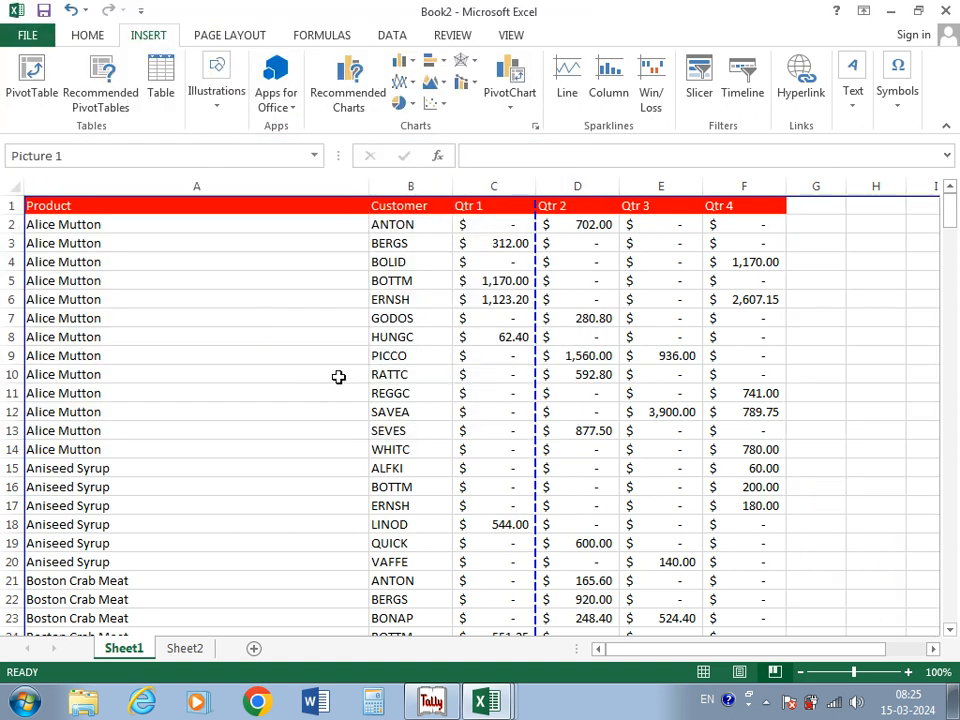
scroll(454, 320, down, 3)
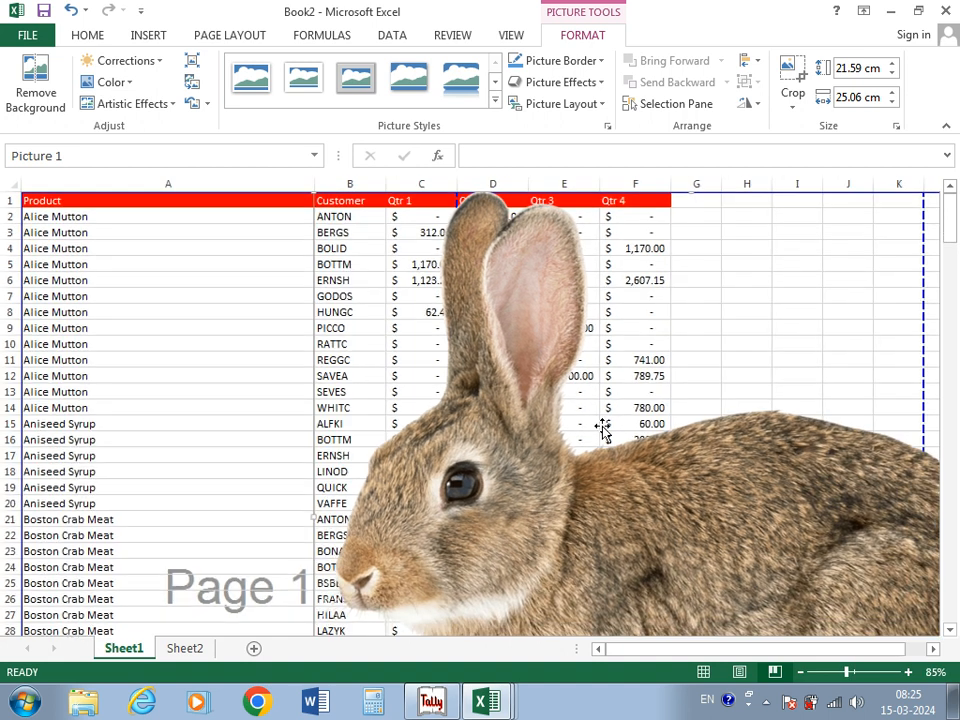
scroll(326, 326, down, 2)
scroll(461, 467, down, 1)
drag(516, 497, 312, 370)
scroll(186, 260, up, 2)
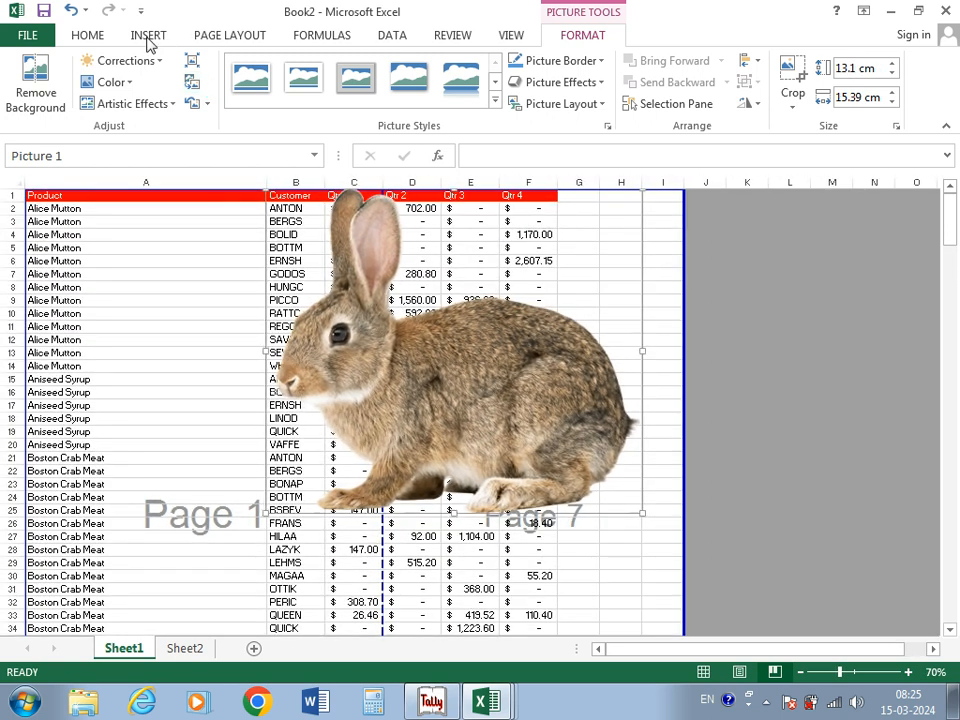
Step: Draw an isosceles triangle about 11 cm high by 5.9 cm wide and a long right arrow over the rabbit picture
click(150, 40)
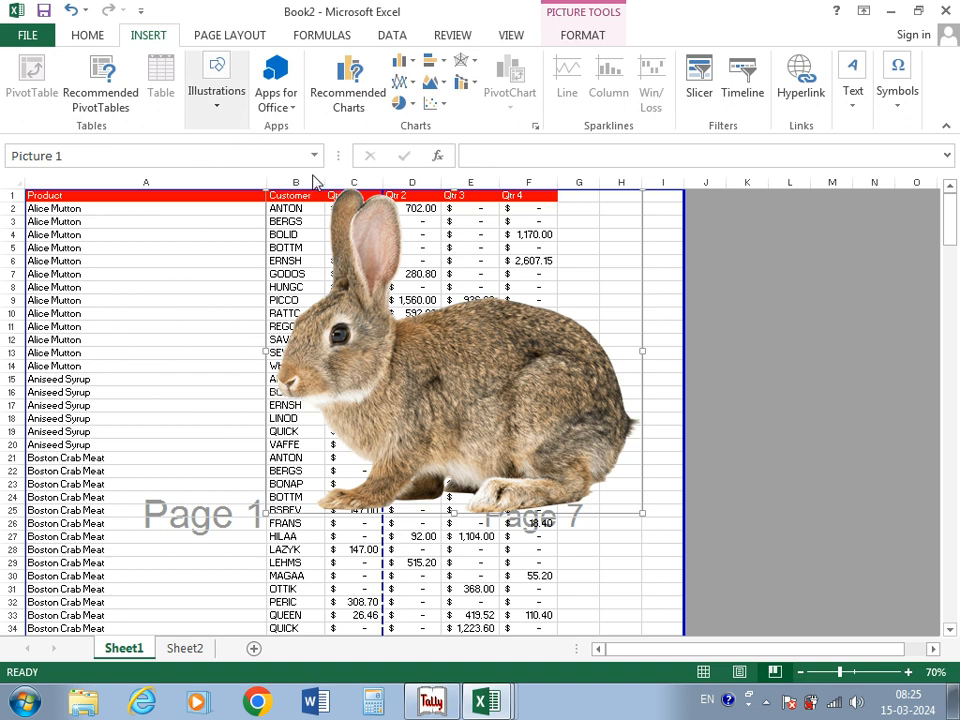
click(395, 239)
drag(493, 289, 636, 549)
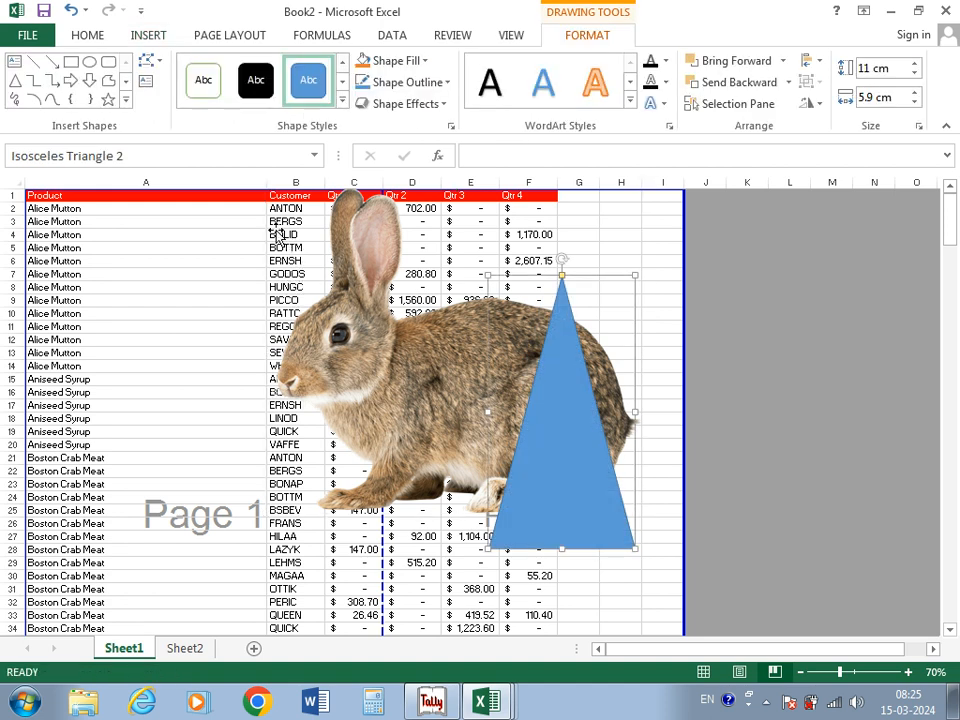
click(72, 82)
drag(163, 345, 795, 482)
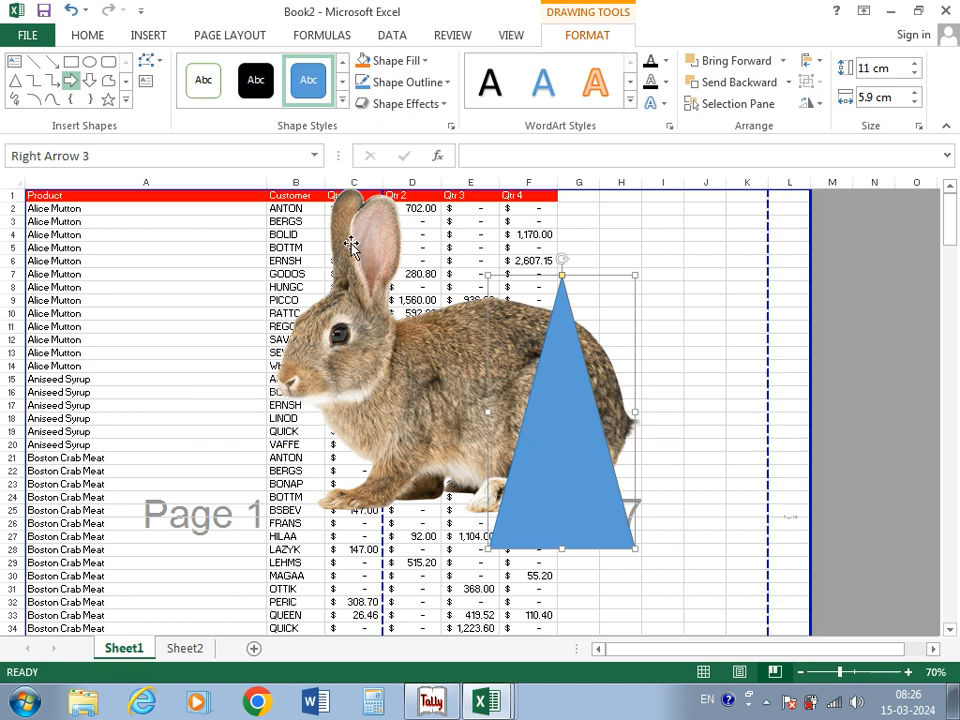
Step: Draw a down arrow about 12.6 cm high by 4.5 cm wide over the picture and give it the black shape style
click(89, 80)
drag(420, 246, 530, 560)
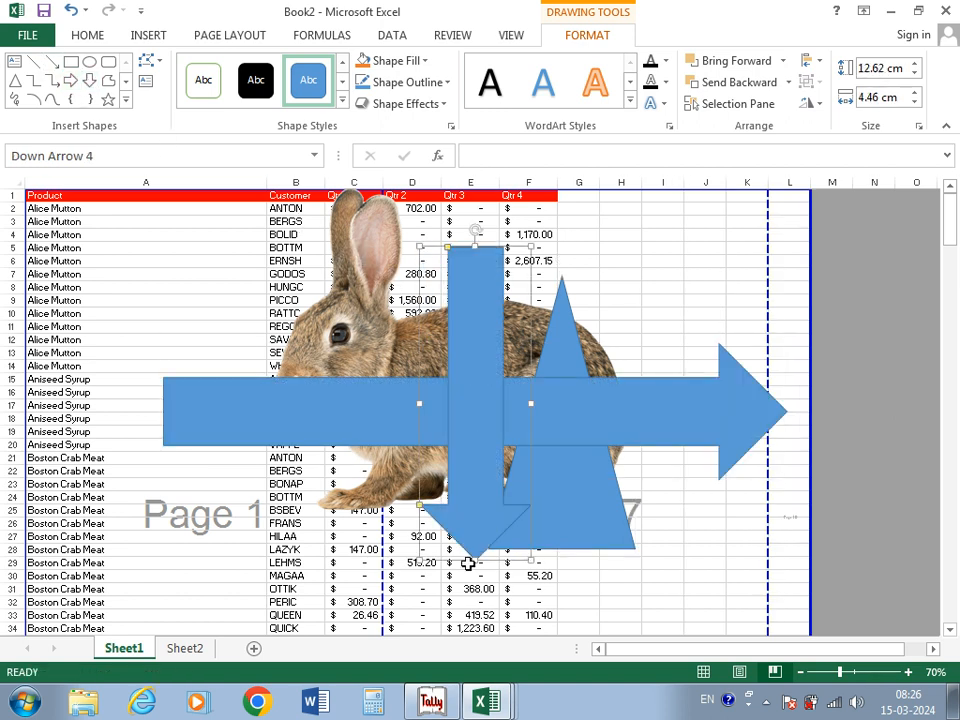
click(258, 108)
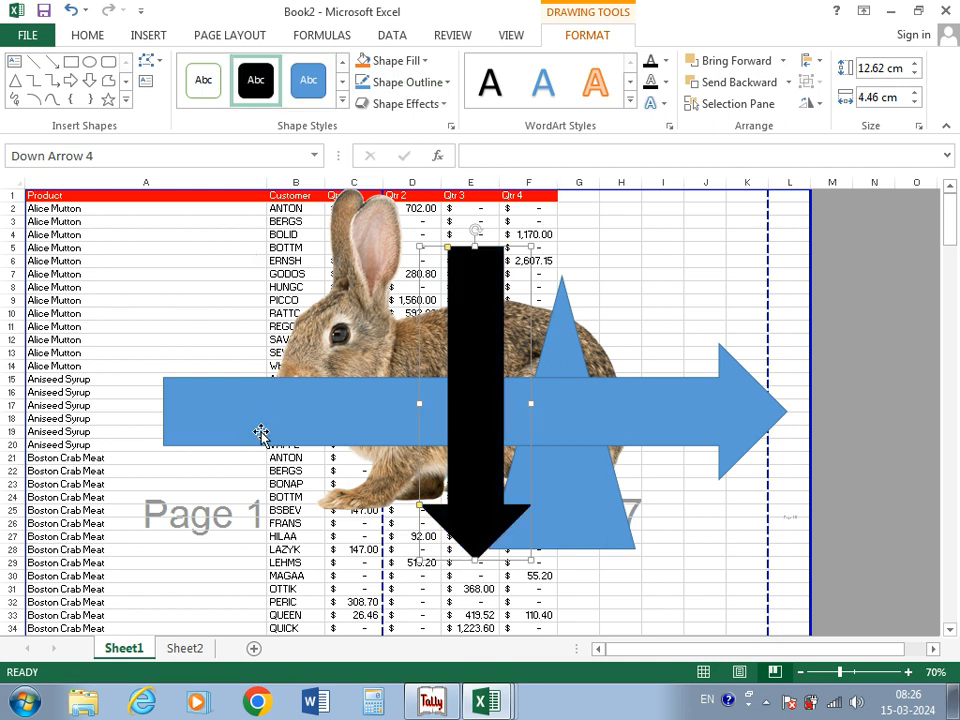
Step: Apply the solid orange shape style to the long right arrow and deselect it
click(257, 435)
click(342, 100)
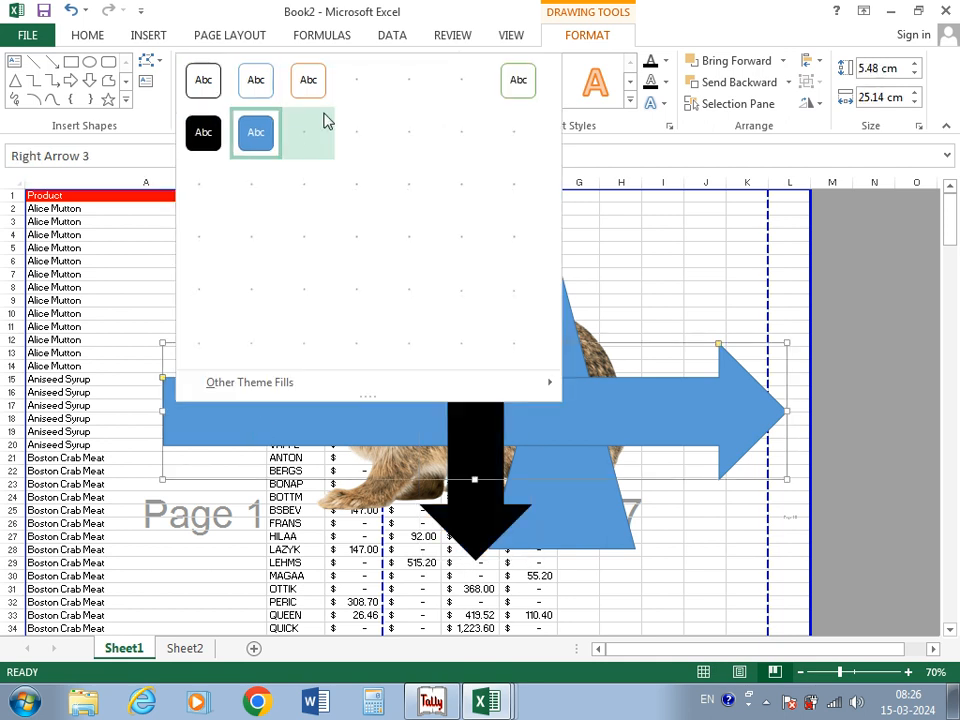
click(733, 553)
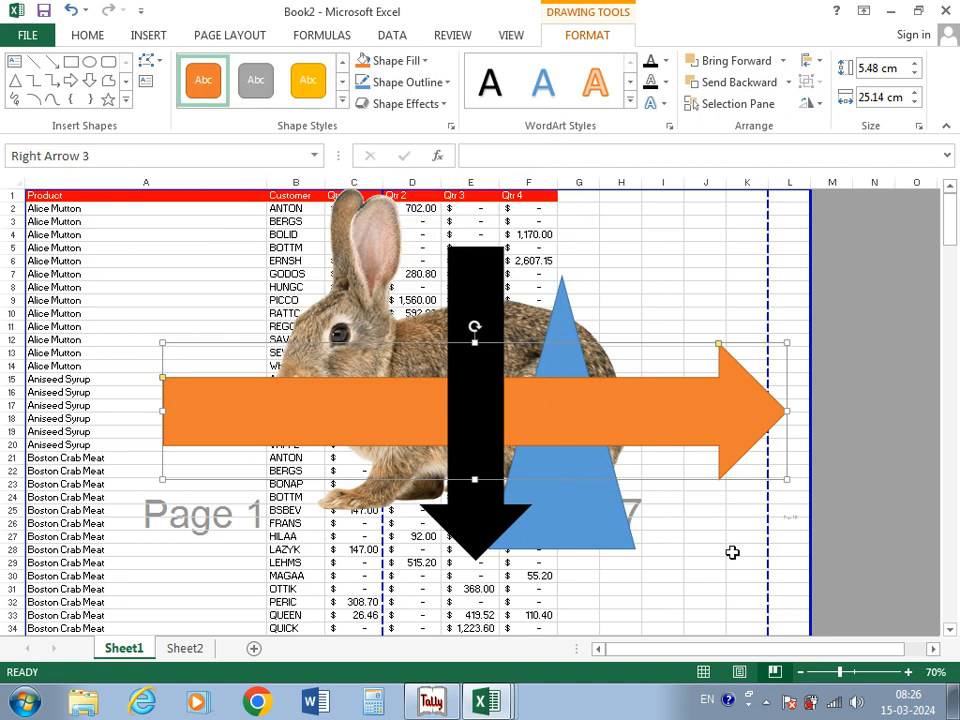
click(733, 553)
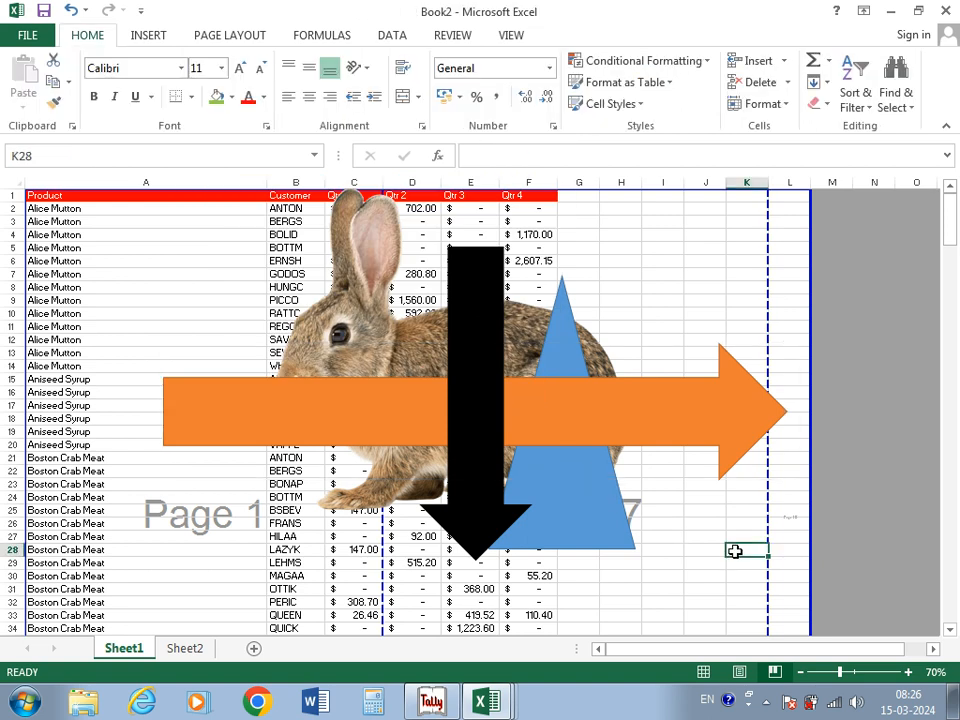
click(826, 444)
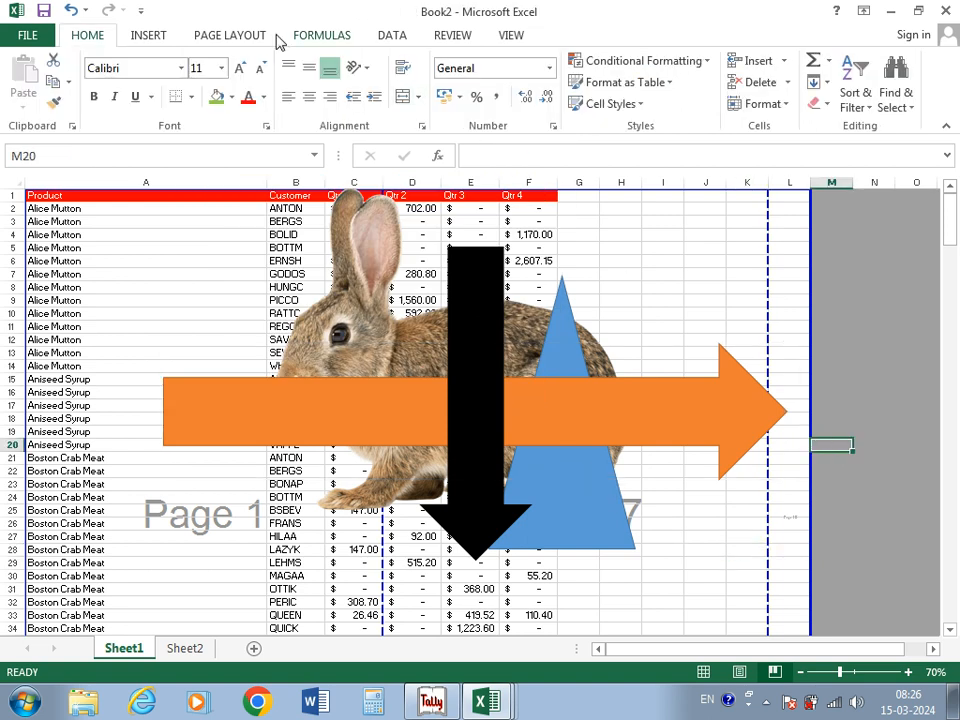
Step: Send the black down arrow backward three levels, behind the right arrow, the triangle and the rabbit picture
click(225, 36)
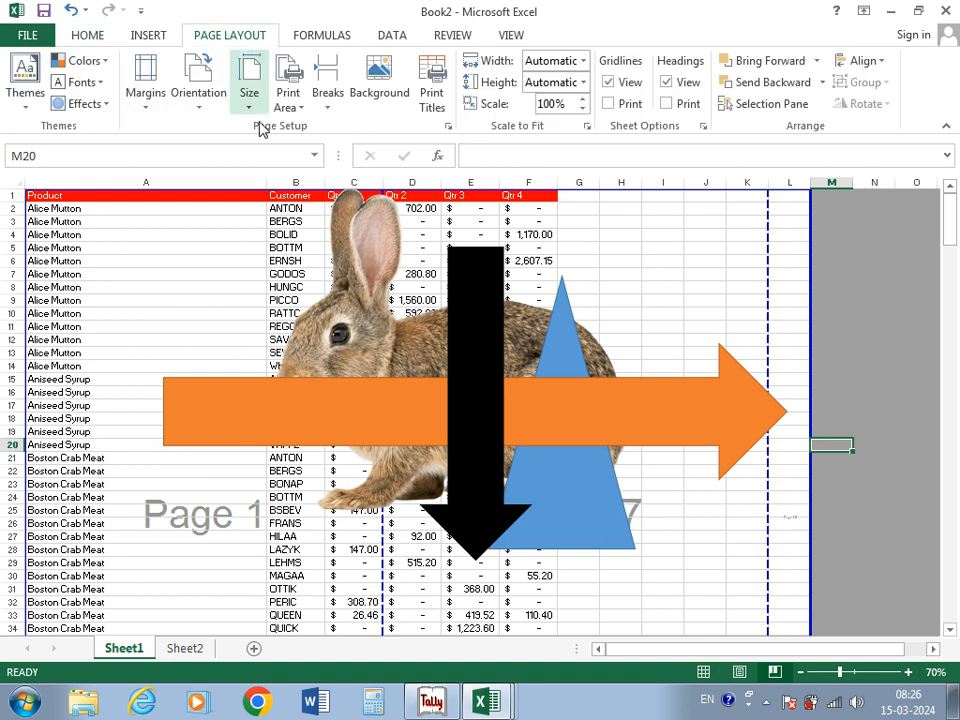
click(487, 413)
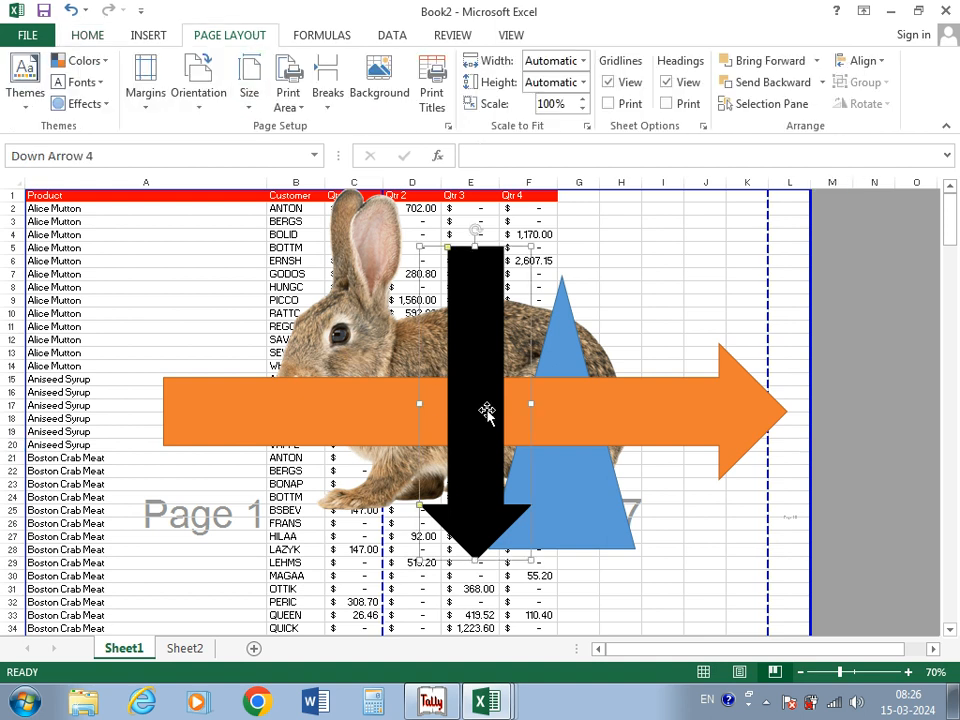
click(797, 86)
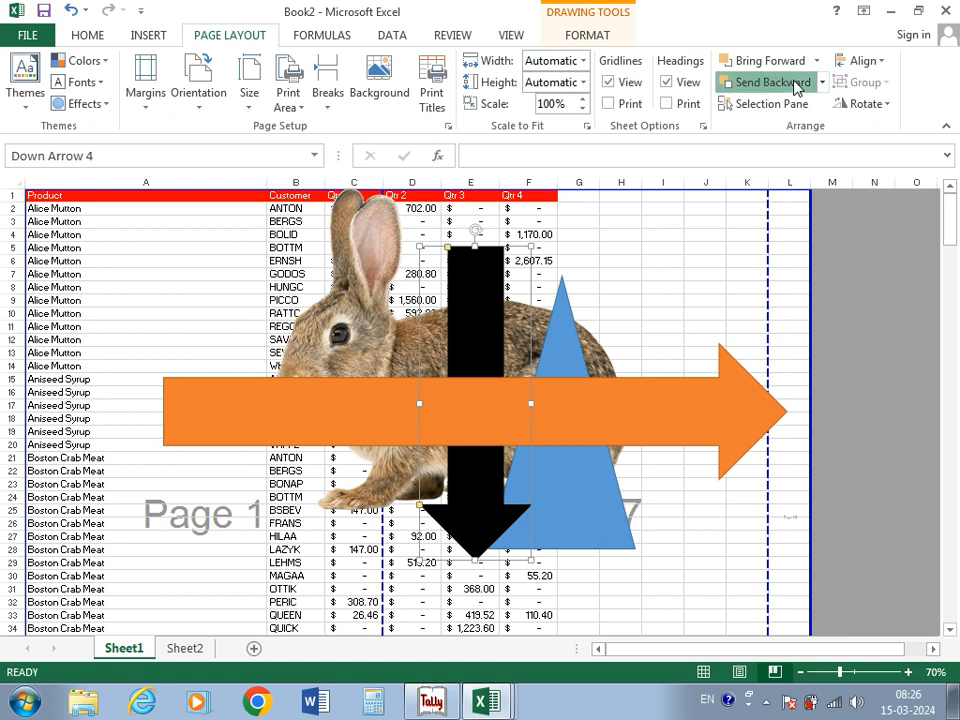
click(797, 86)
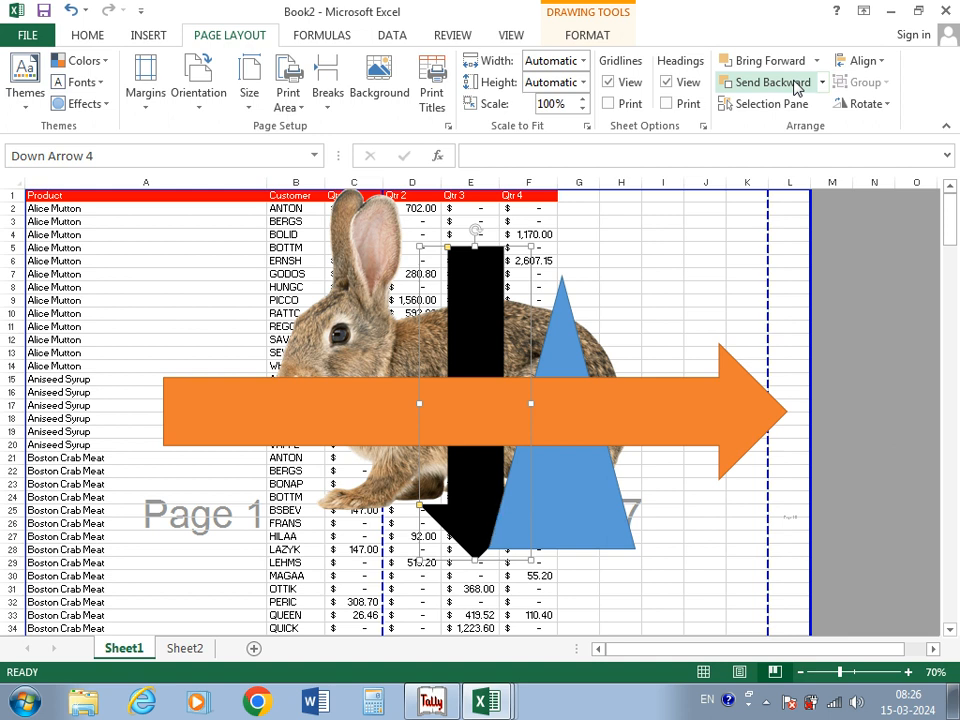
click(797, 86)
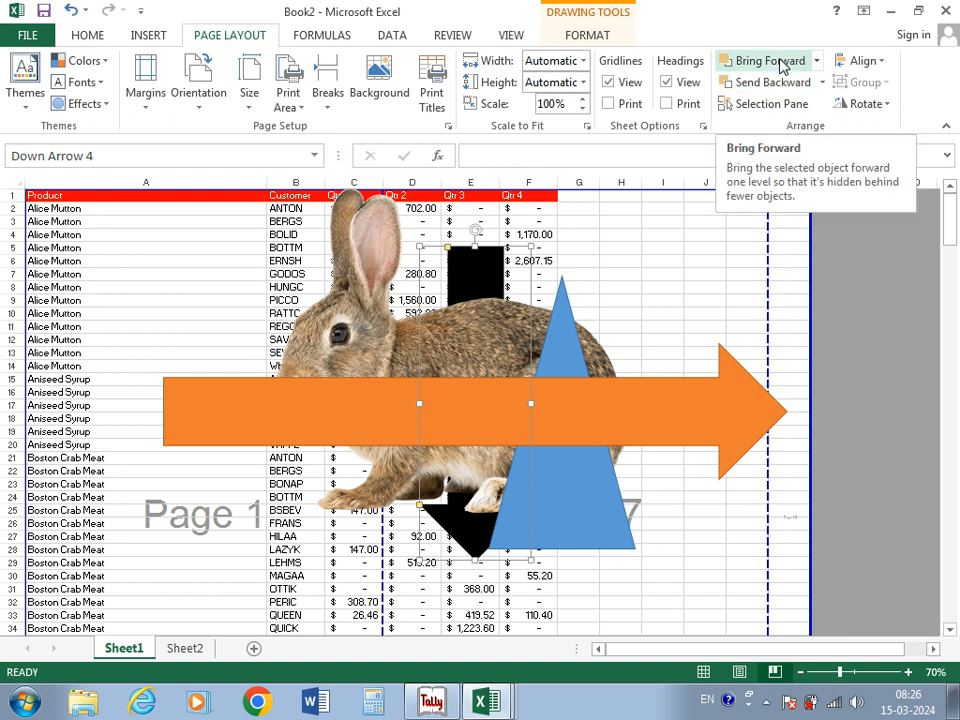
Step: Bring the black down arrow forward three levels, in front of all other objects
click(783, 63)
click(783, 63)
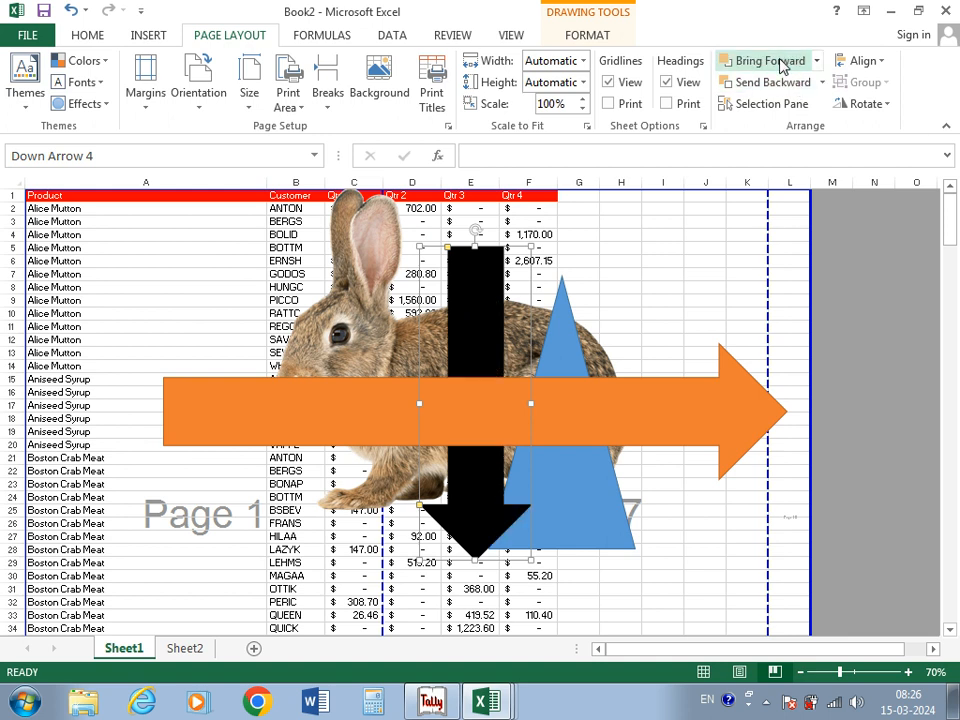
click(783, 63)
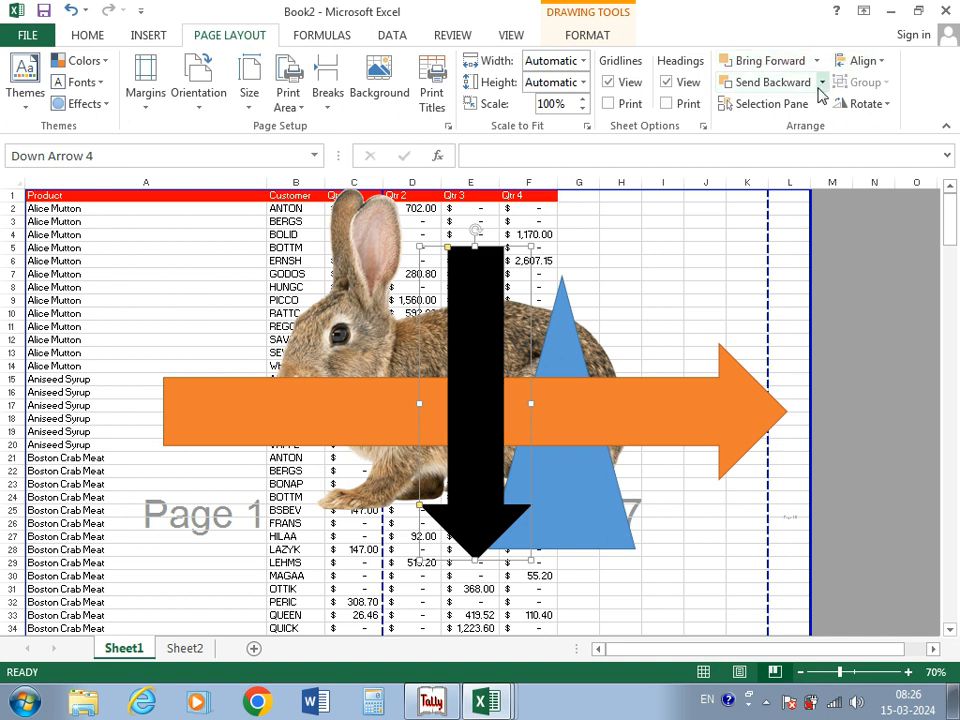
Step: Send the black down arrow to the back of all objects and undo the reordering
click(823, 82)
click(799, 127)
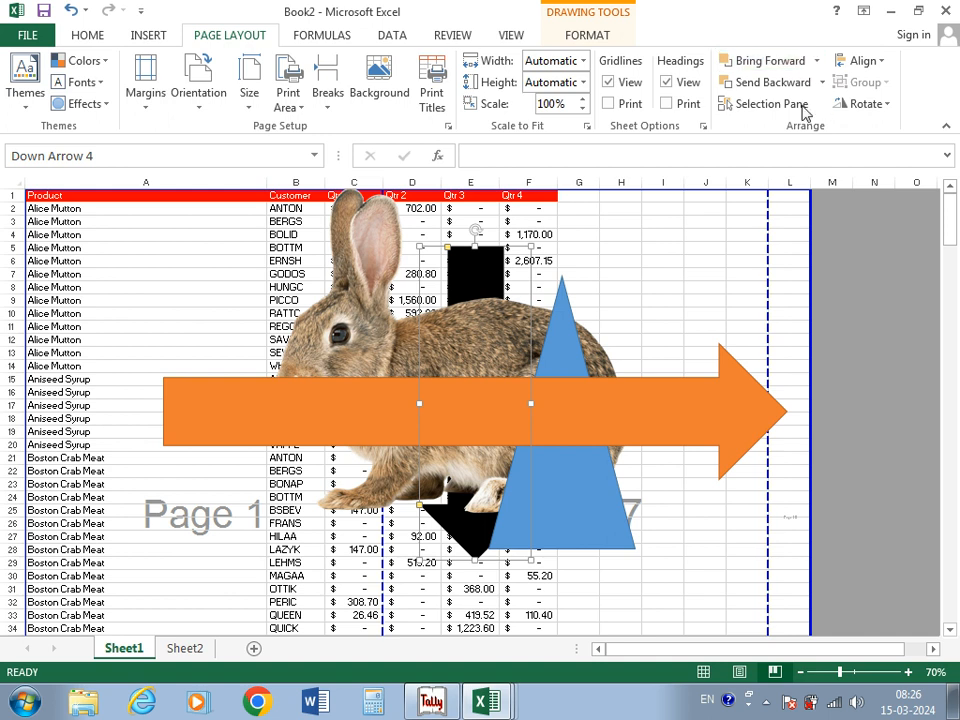
key(ctrl+z)
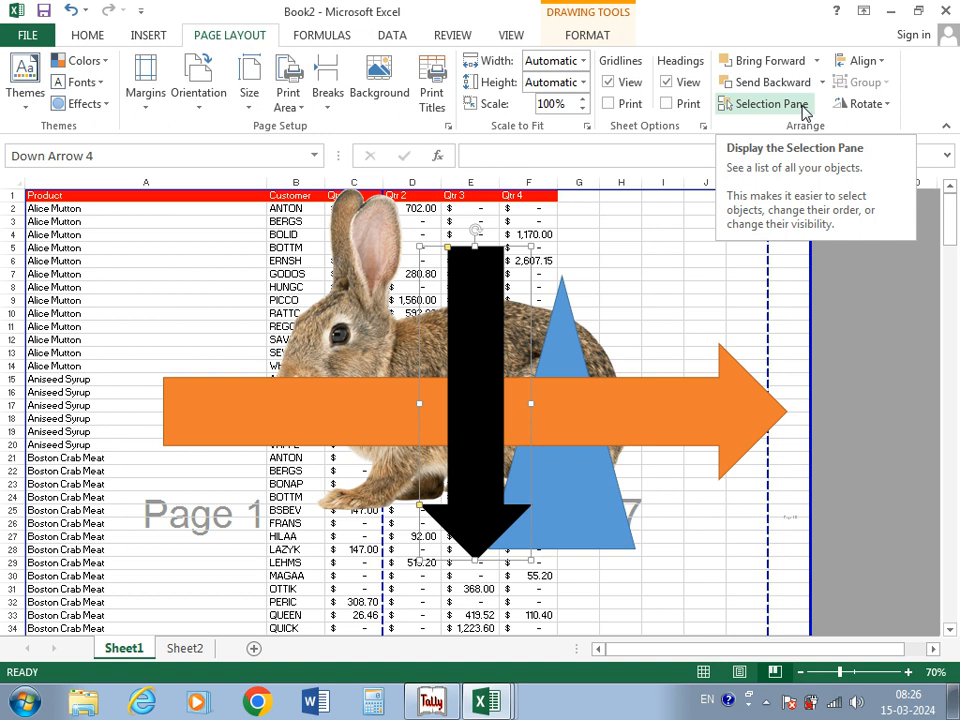
Step: Display the Selection Pane and hide the down arrow, right arrow, triangle and rabbit picture one by one
click(805, 107)
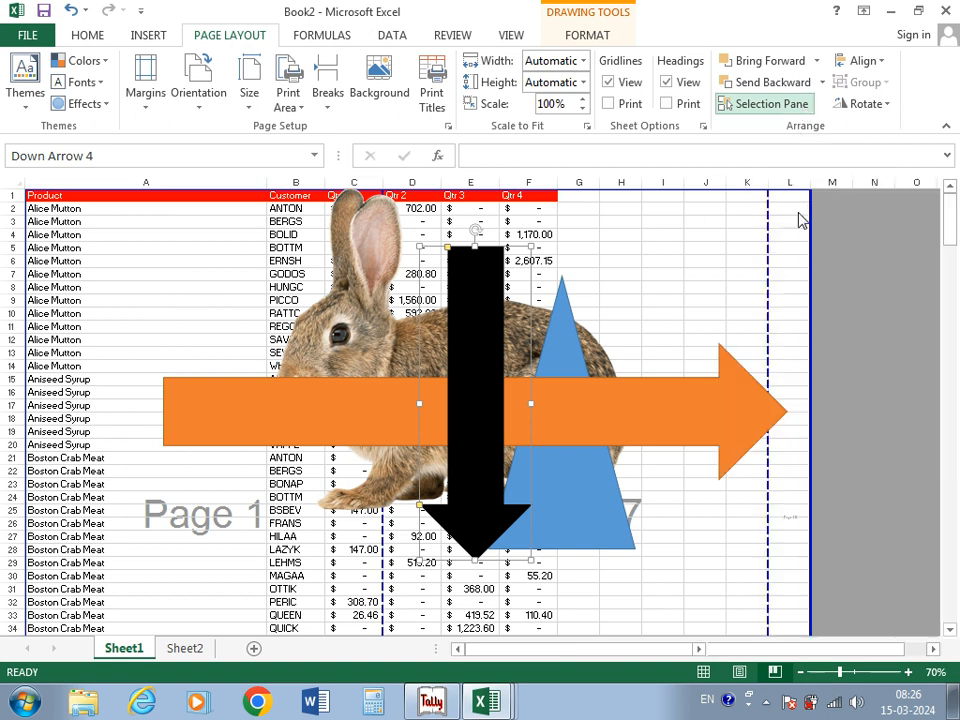
click(938, 267)
click(937, 284)
click(937, 302)
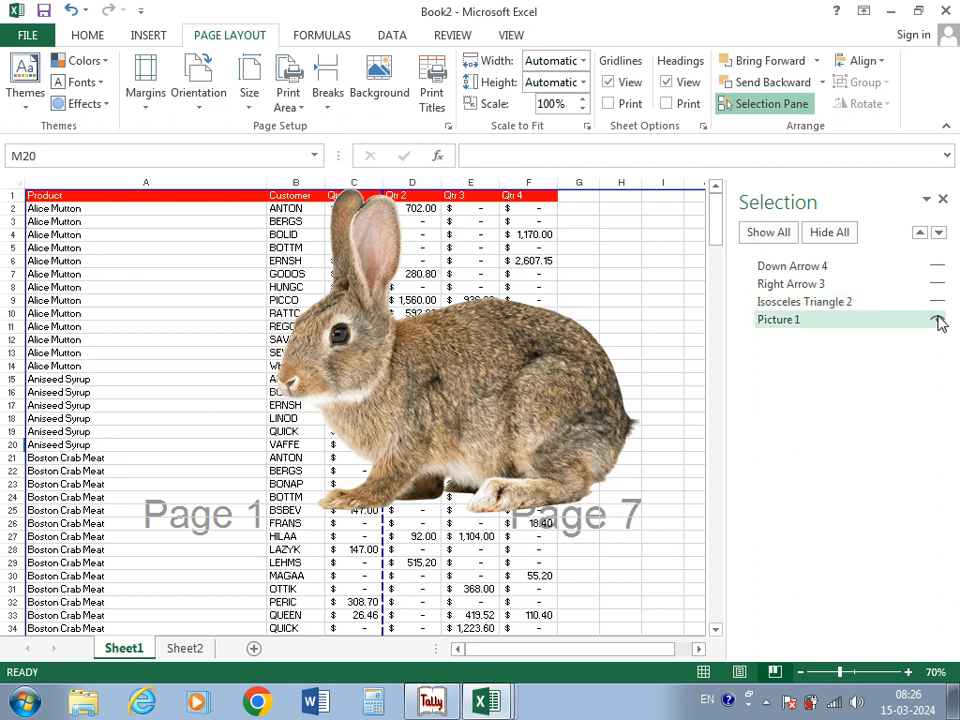
click(938, 320)
Step: Make the rabbit picture, triangle, right arrow and down arrow visible again one by one
click(938, 320)
click(937, 302)
click(937, 284)
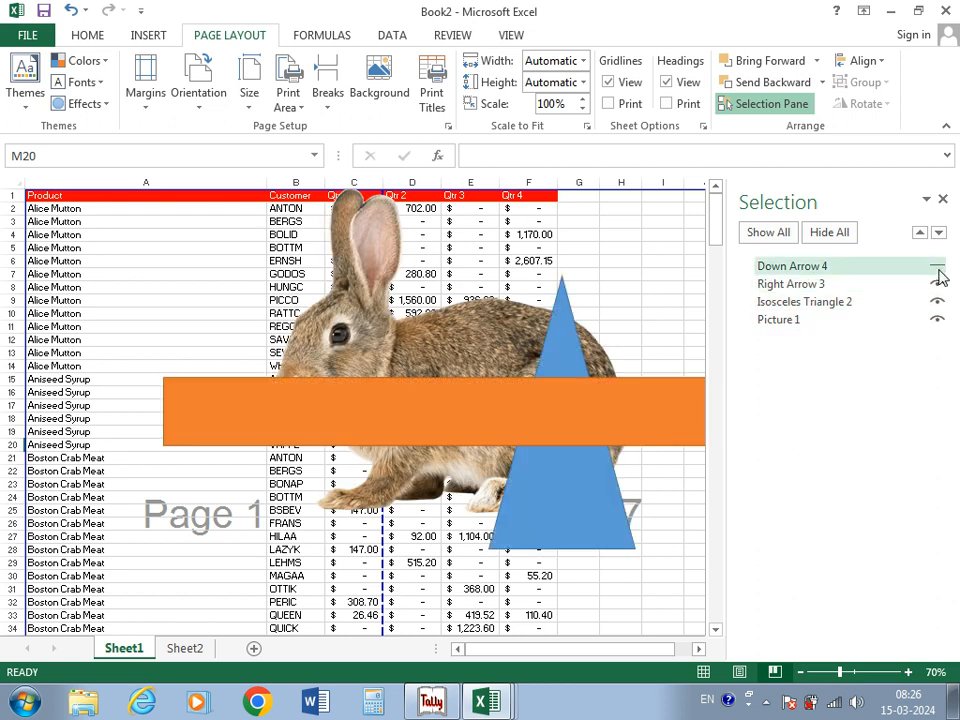
click(938, 267)
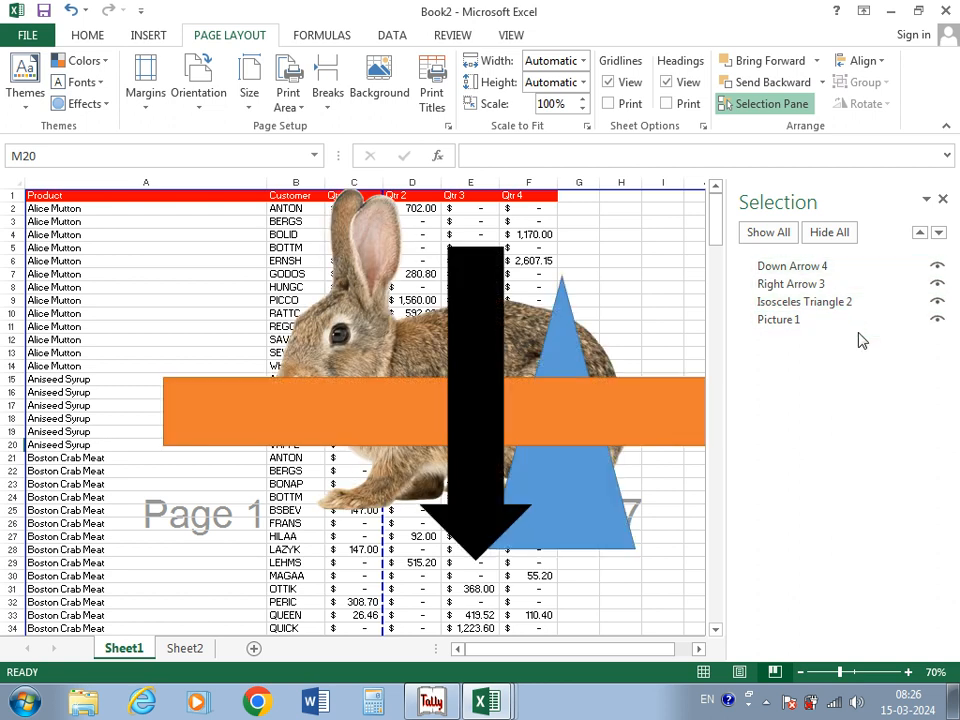
Step: Select the down arrow, triangle, right arrow and rabbit picture together and align their centers horizontally with Align Center
click(786, 268)
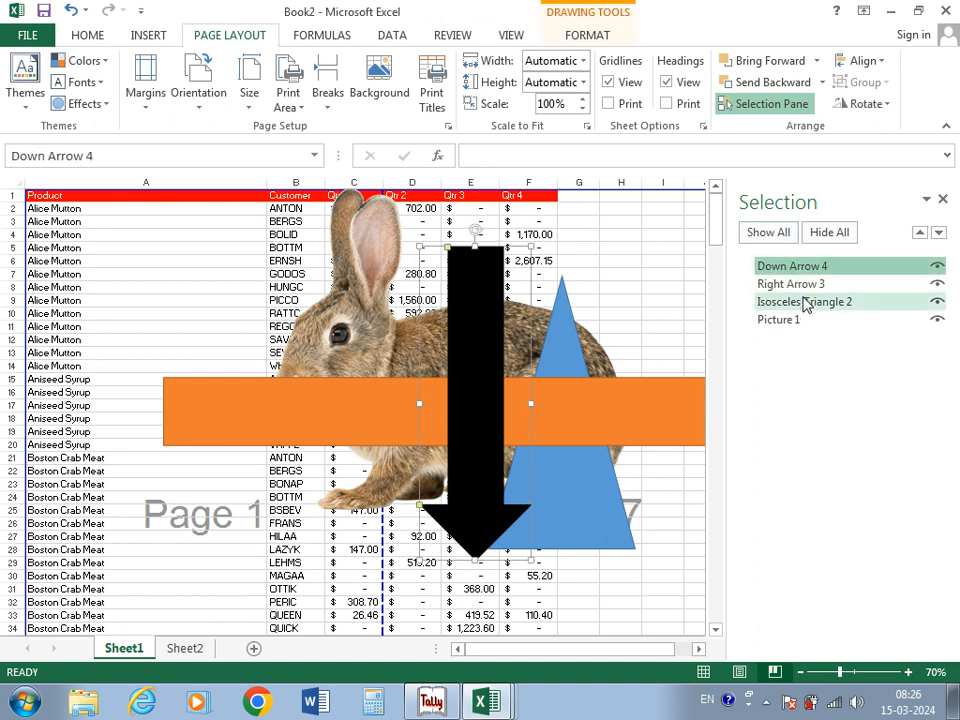
ctrl+click(800, 302)
ctrl+click(800, 285)
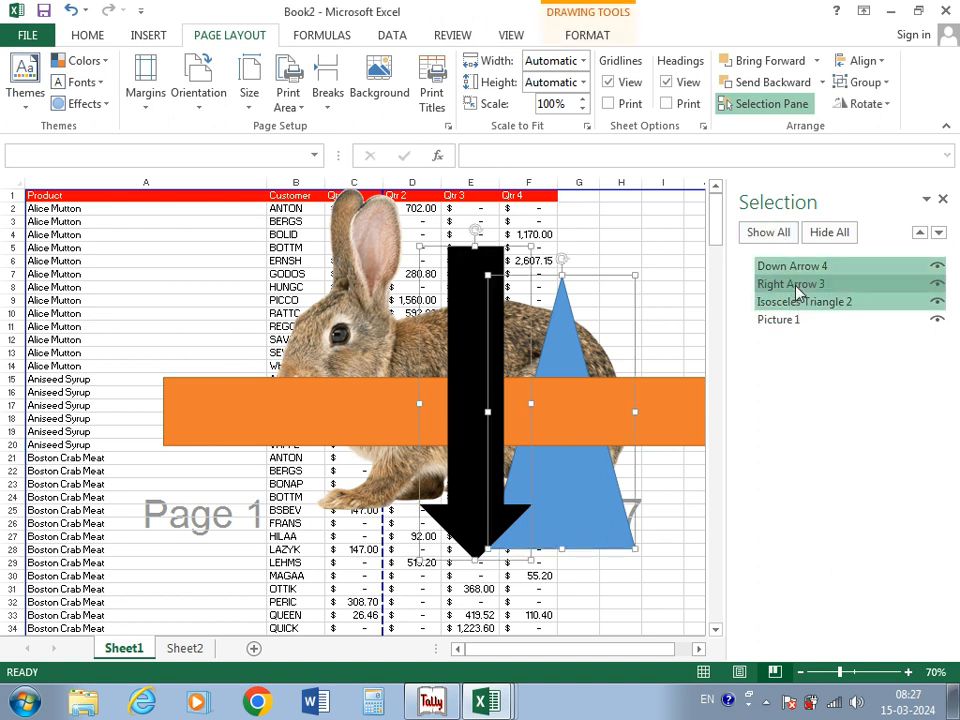
ctrl+click(796, 320)
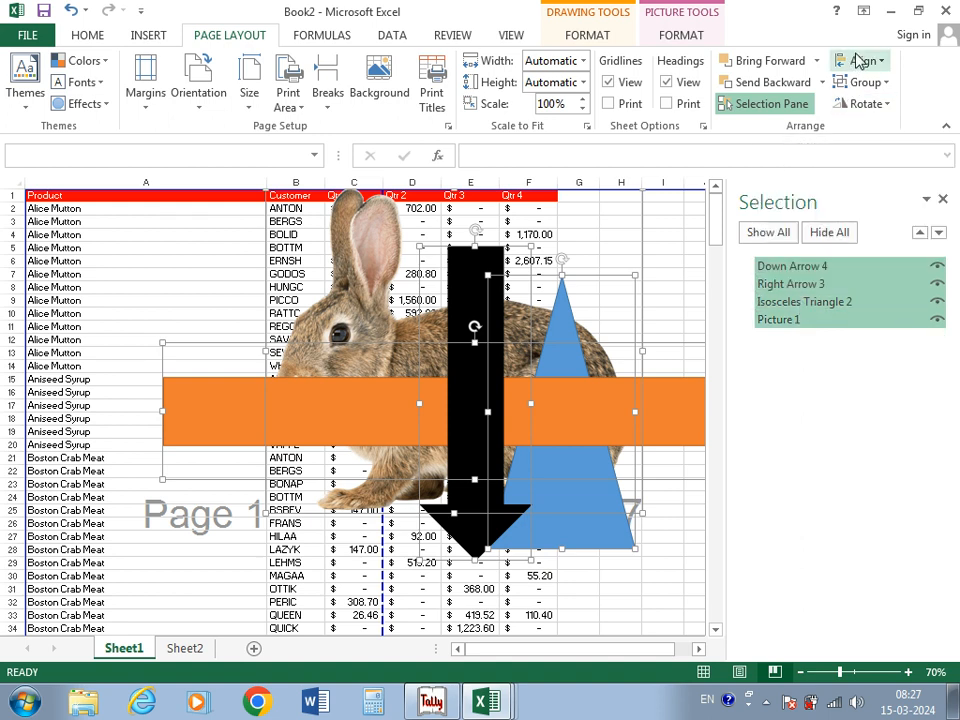
click(863, 115)
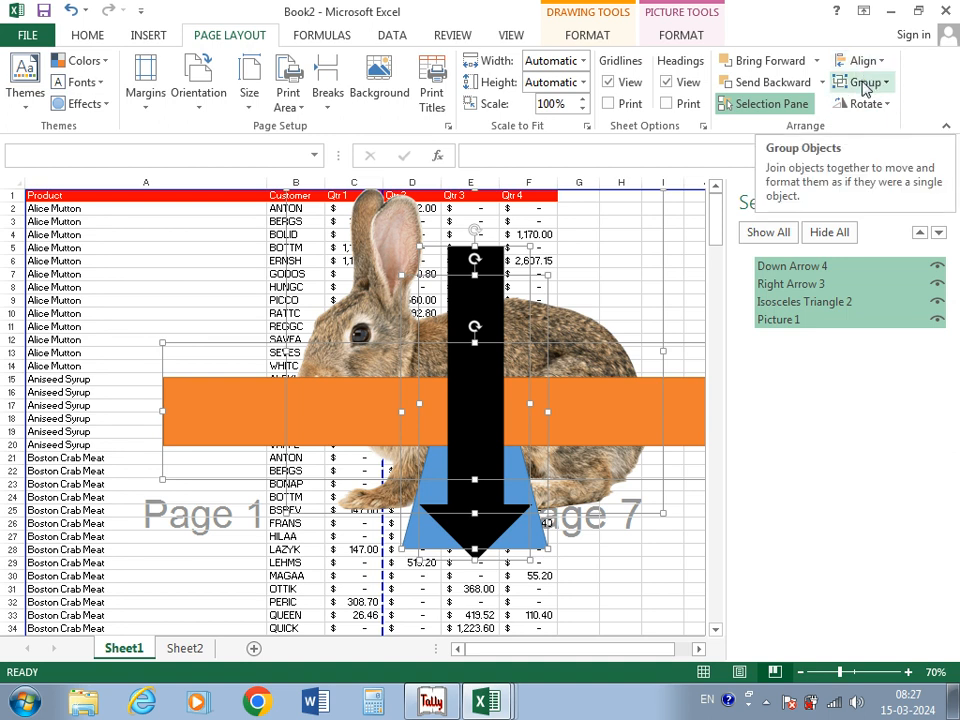
Step: Try to group the four selected objects, move them together down and to the left on the sheet, and deselect them
click(874, 109)
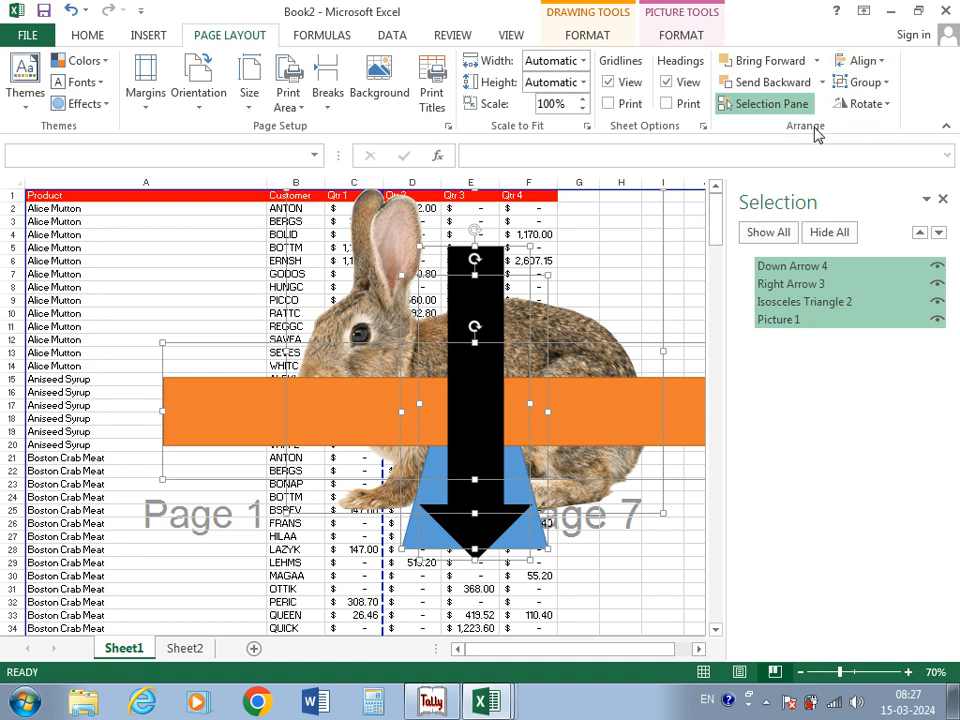
drag(481, 374, 342, 510)
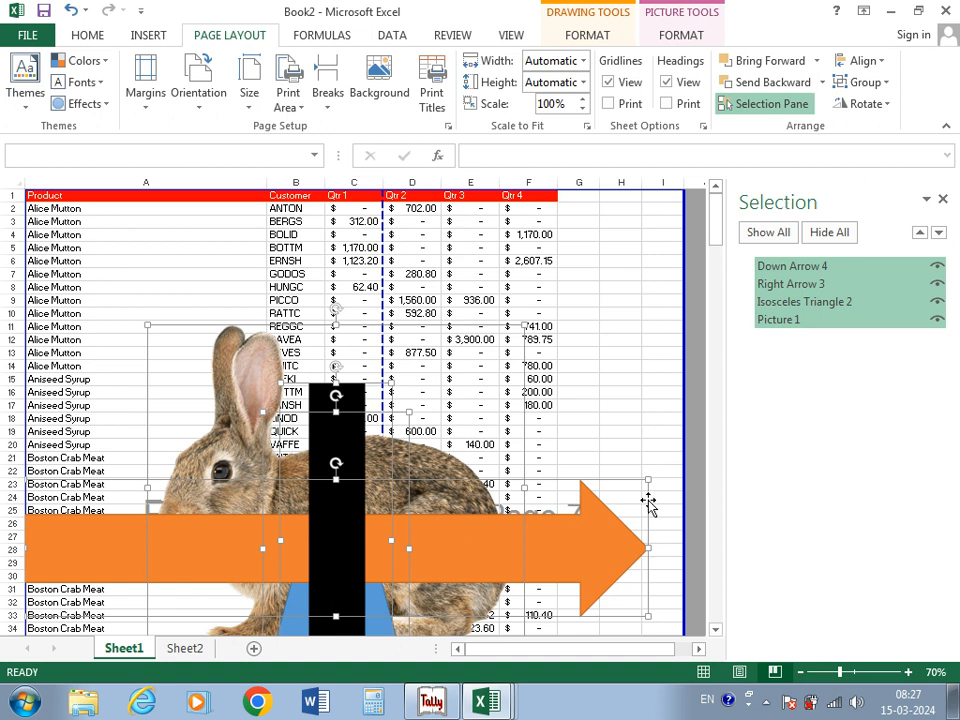
click(647, 443)
Step: Rotate the orange right arrow left by 90° so it points up, undo the rotation and redo it
click(616, 518)
click(880, 104)
click(866, 155)
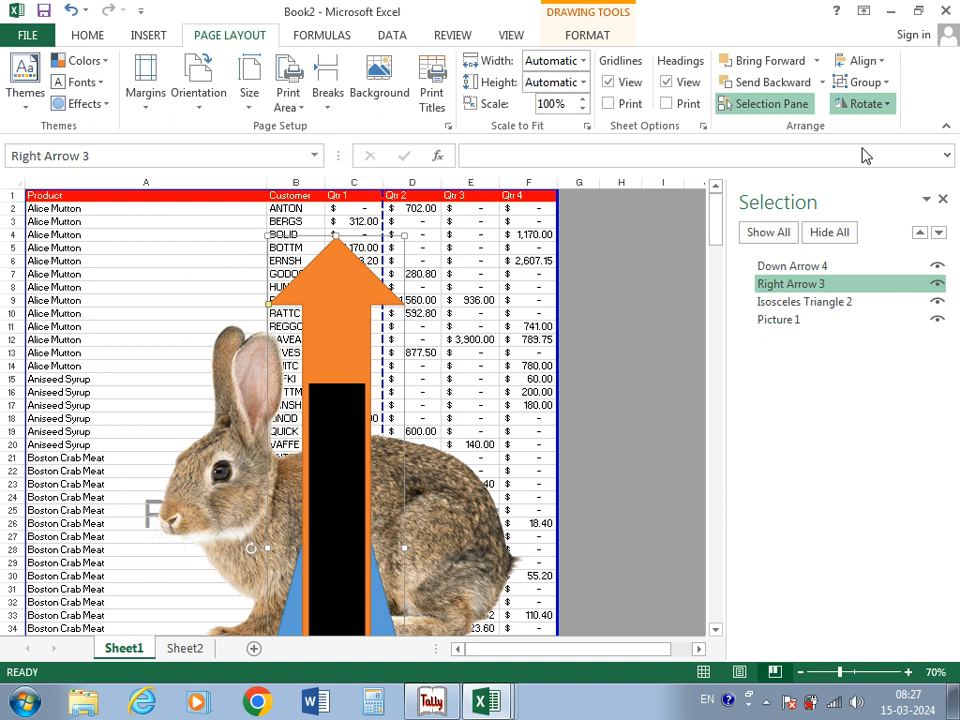
key(ctrl+z)
key(ctrl+y)
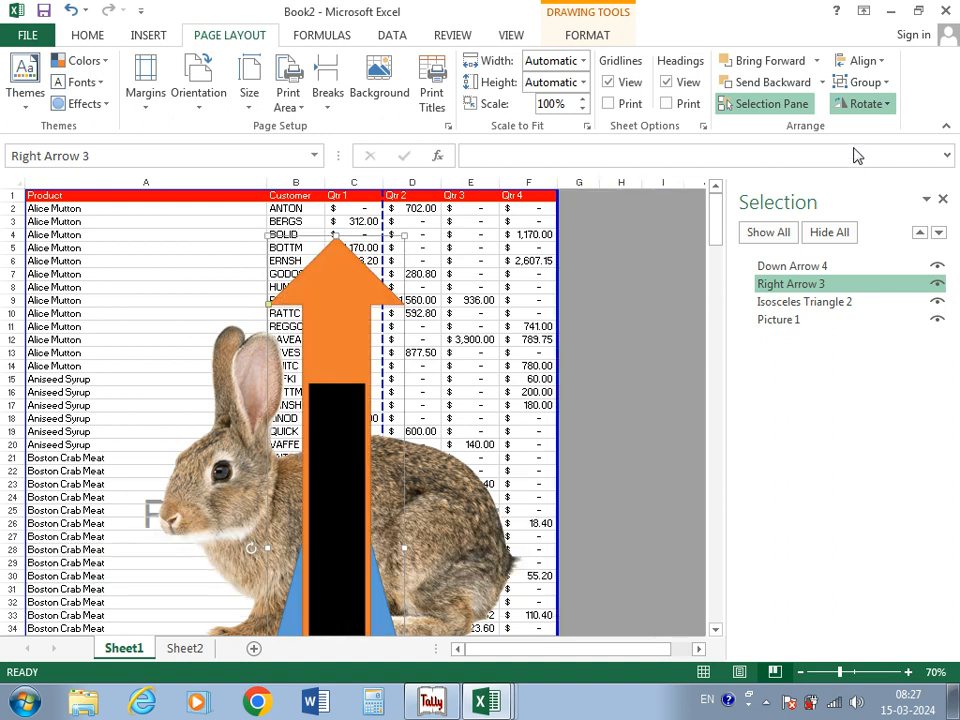